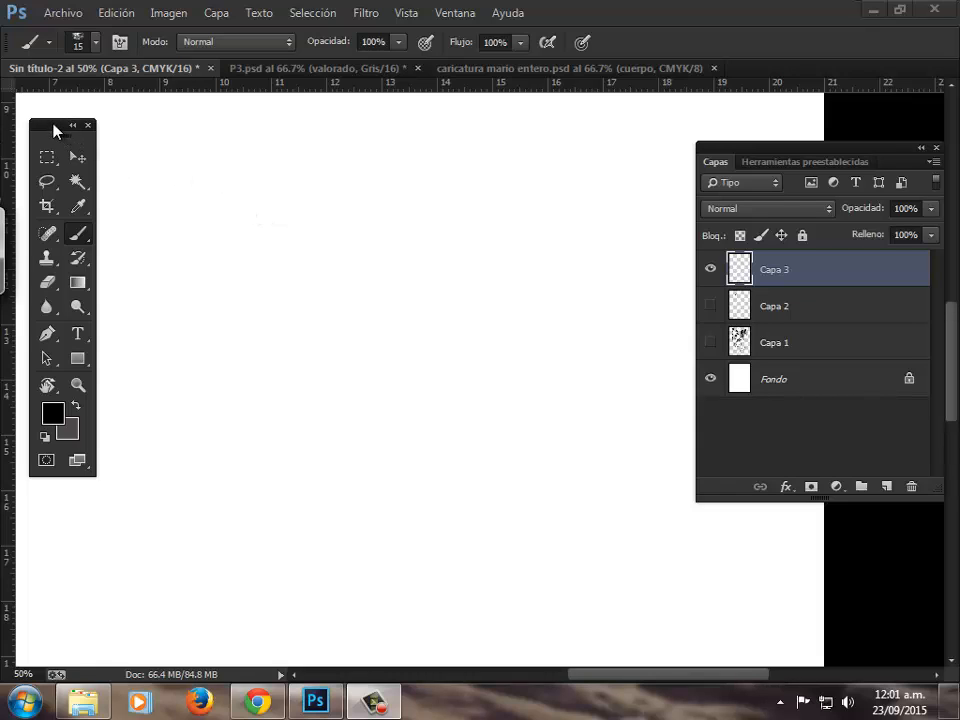
Step: Move the floating tools panel slightly down and away from the canvas edge
drag(56, 128, 58, 149)
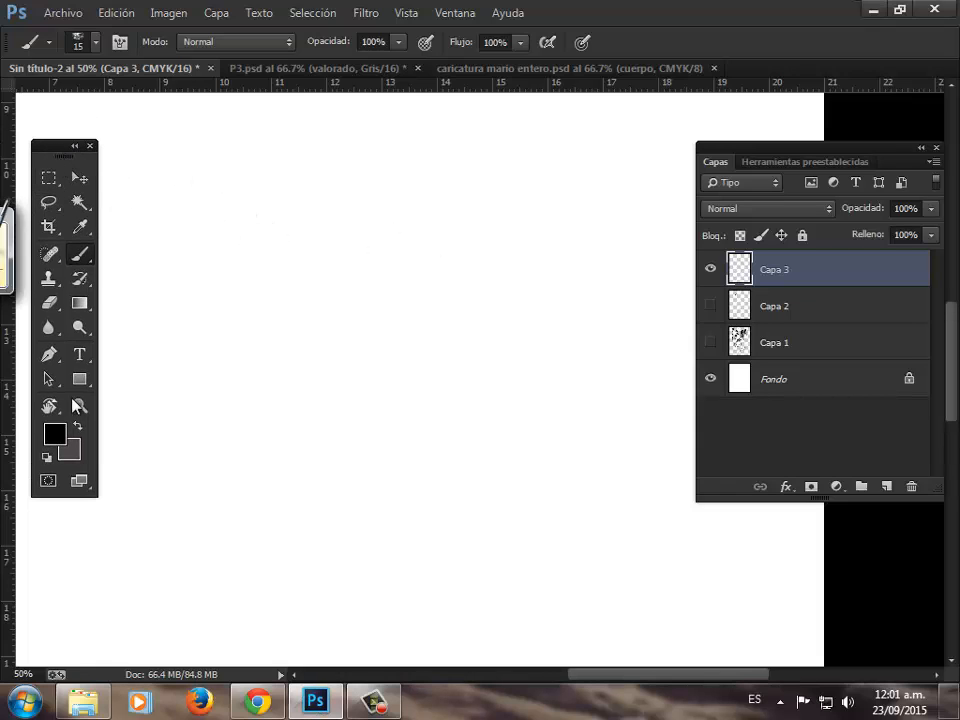
drag(56, 153, 65, 164)
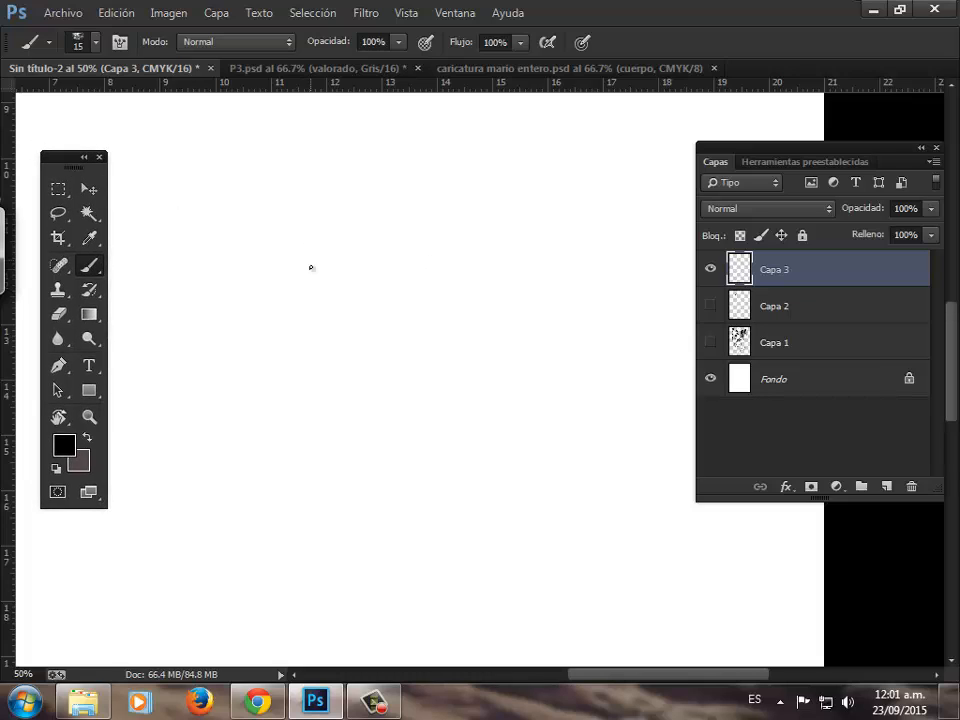
Step: Draw a cluster of thin diagonal pencil strokes on Capa 3 with the Pencil 4b brush at 53 px
key(e)
right_click(337, 288)
click(405, 452)
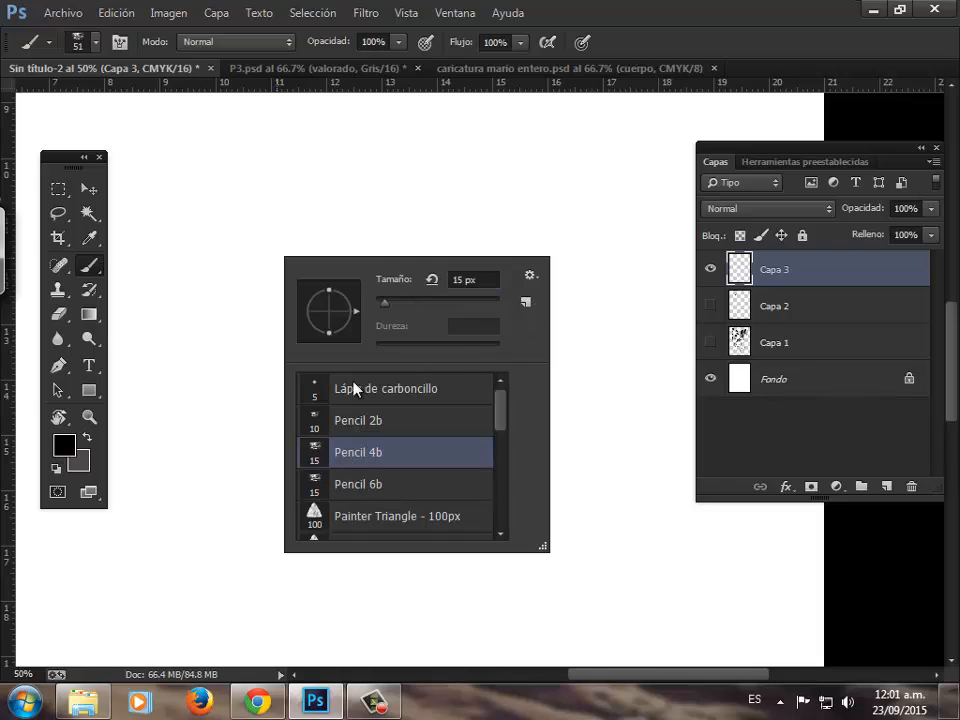
drag(386, 303, 408, 303)
mouse_move(313, 181)
mouse_down()
mouse_move(323, 183)
mouse_move(270, 274)
mouse_move(305, 200)
mouse_move(265, 330)
mouse_move(308, 195)
mouse_move(270, 370)
mouse_move(300, 210)
mouse_up()
Step: Paint a dense textured patch beside the pencil strokes with the Painter Triangle - 100px brush
right_click(310, 226)
right_click(356, 225)
click(600, 228)
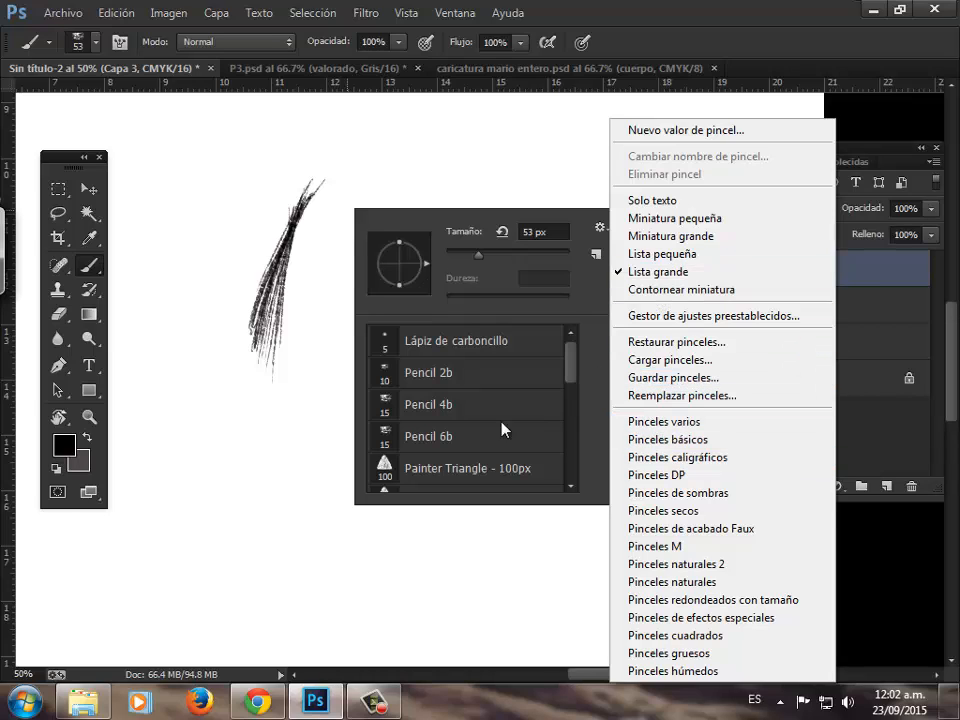
click(427, 472)
click(506, 256)
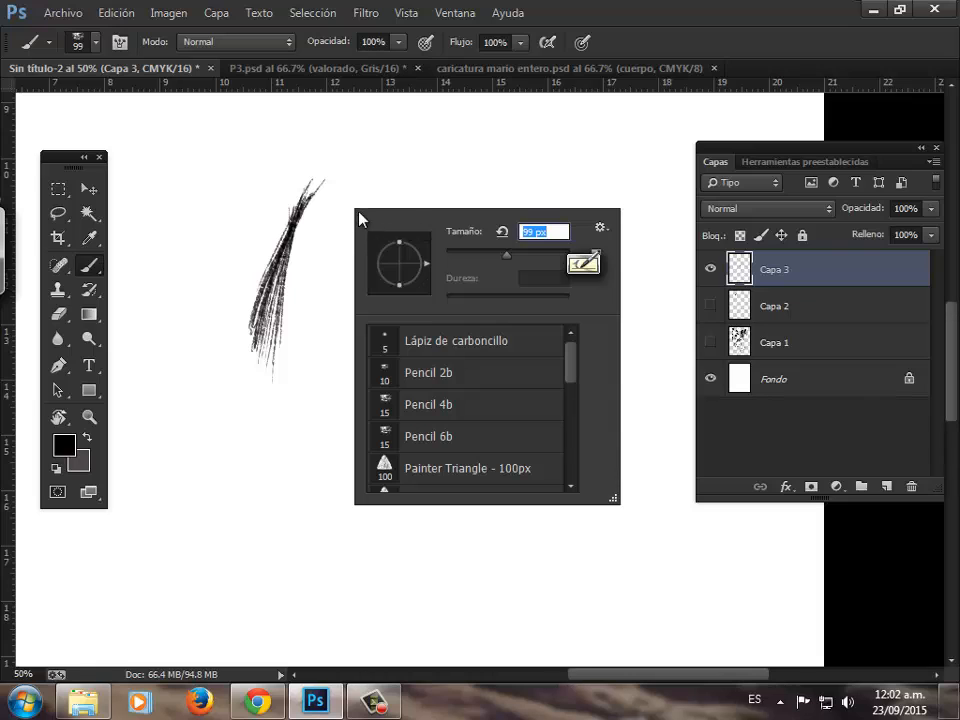
click(415, 460)
mouse_move(337, 234)
mouse_down()
mouse_move(321, 296)
mouse_move(332, 300)
mouse_move(360, 219)
mouse_move(350, 330)
mouse_up()
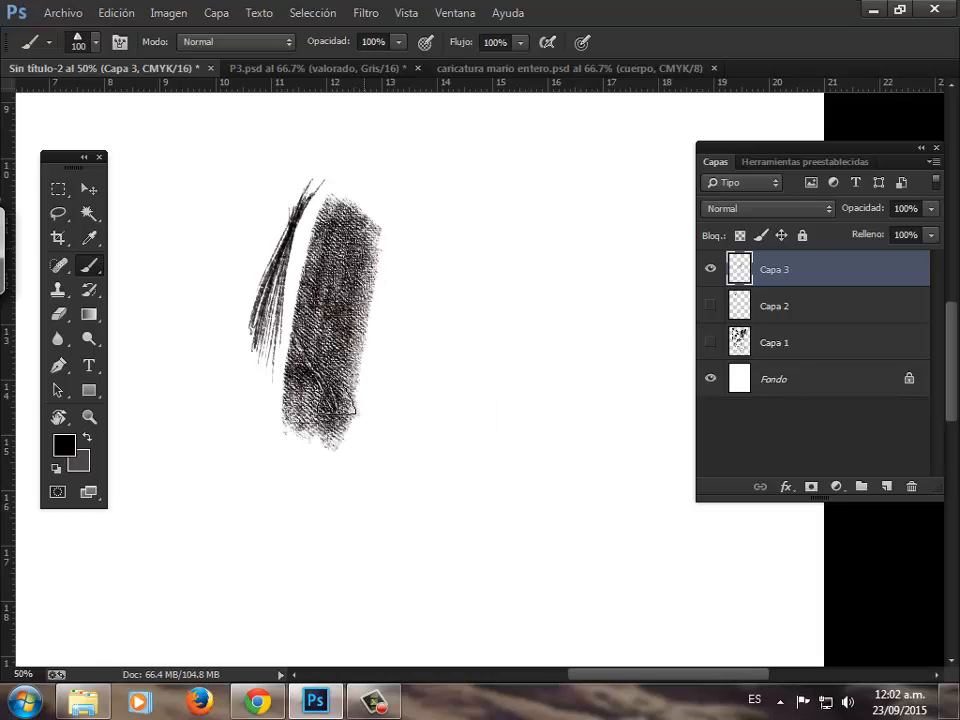
Step: Paint a softer textured patch next to the first one using Painter Triangle Soft - 70px at 88 px
right_click(345, 232)
scroll(552, 407, down, 1)
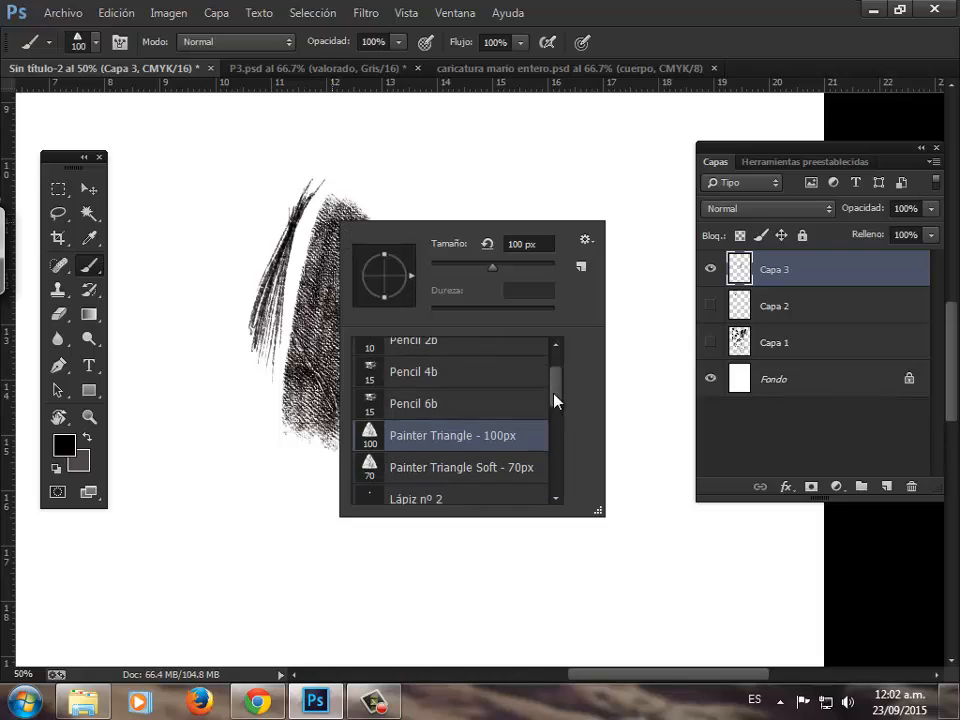
click(466, 469)
drag(475, 268, 485, 269)
mouse_move(444, 187)
mouse_down()
mouse_move(384, 408)
mouse_move(394, 242)
mouse_move(358, 388)
mouse_move(415, 222)
mouse_move(422, 231)
mouse_move(393, 312)
mouse_move(382, 380)
mouse_move(404, 308)
mouse_move(389, 335)
mouse_move(401, 466)
mouse_up()
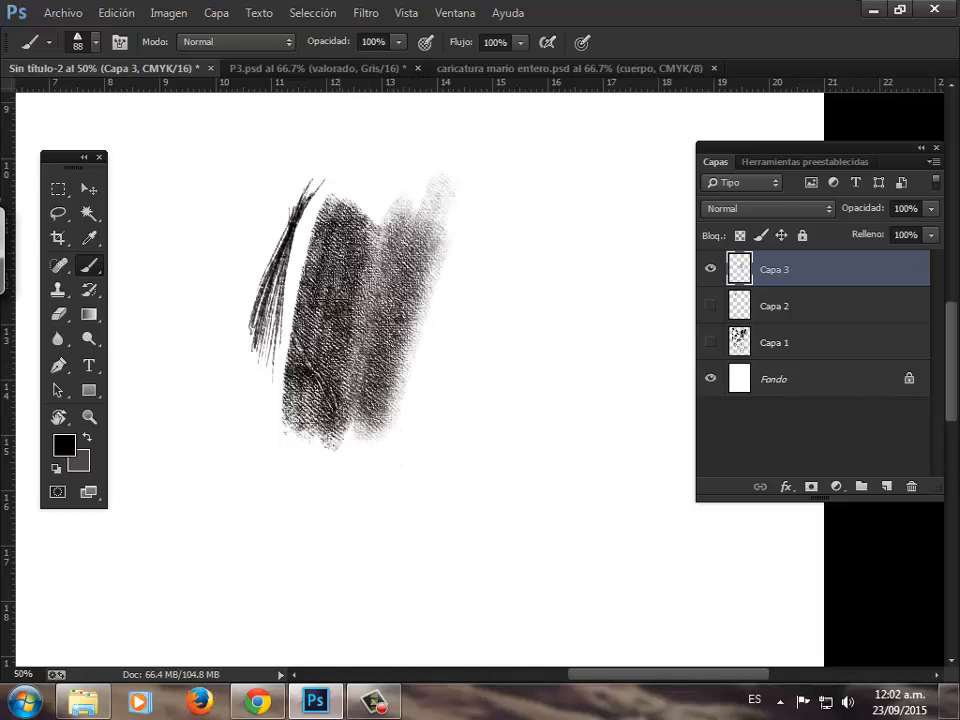
Step: Paint thick black strokes over the textured patches and pencil lines using Pastel grande difuso at 96 px
right_click(385, 268)
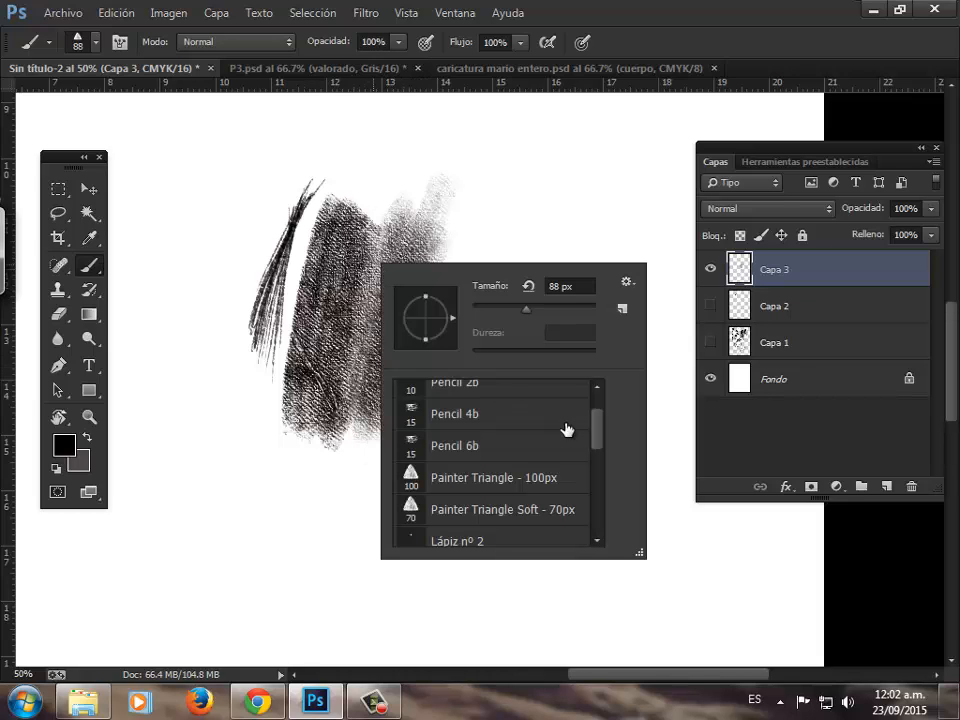
scroll(598, 440, down, 3)
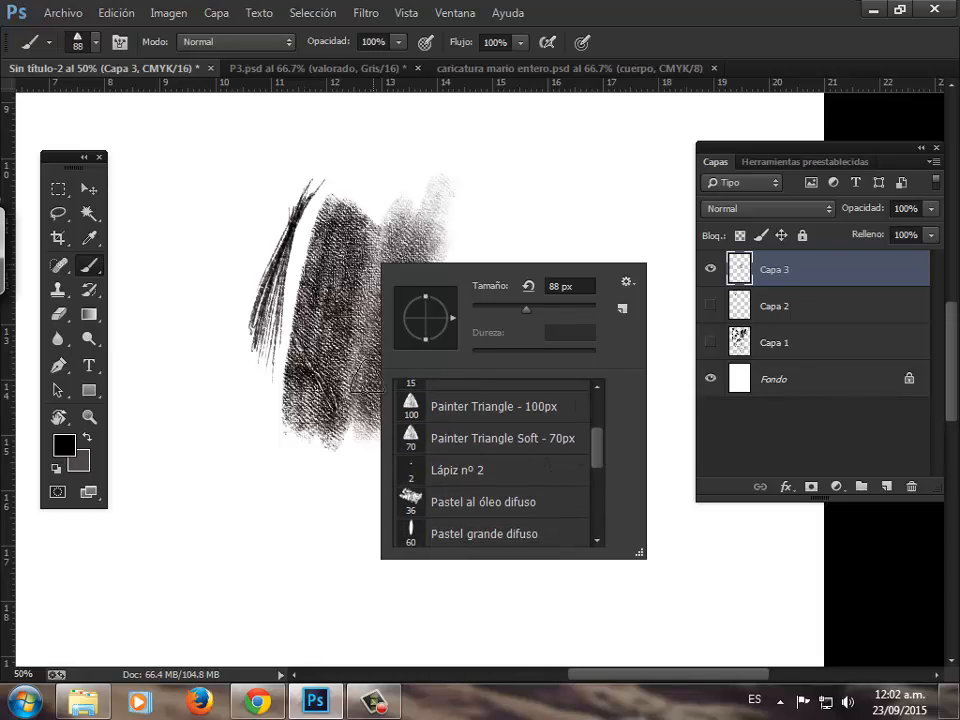
click(495, 533)
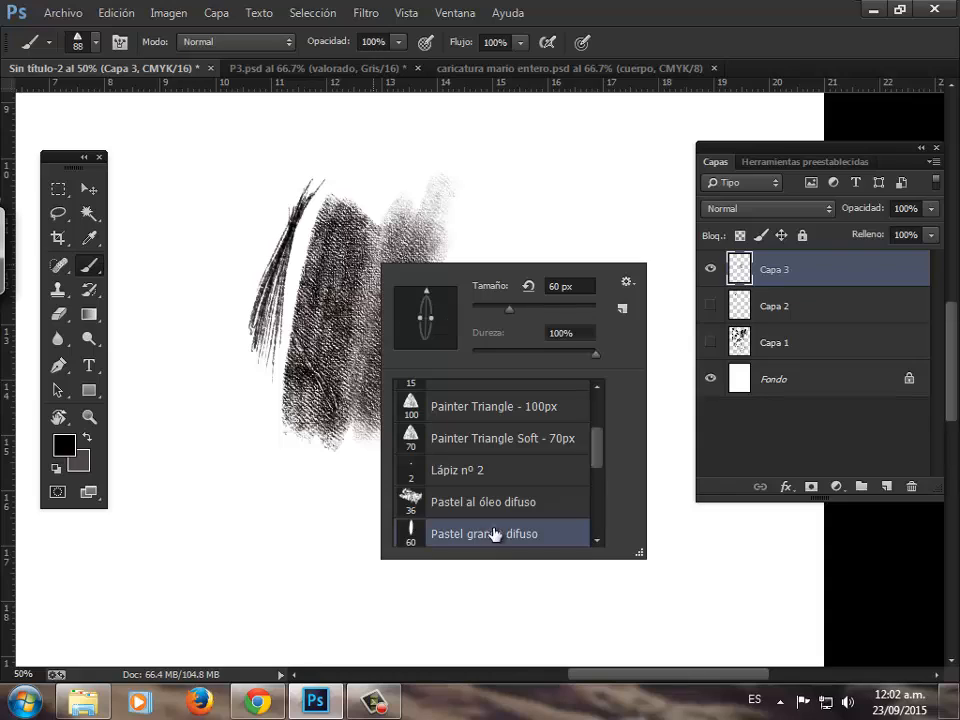
drag(511, 309, 531, 310)
click(420, 178)
mouse_move(420, 178)
mouse_down()
mouse_move(302, 243)
mouse_move(413, 194)
mouse_move(397, 220)
mouse_move(395, 320)
mouse_up()
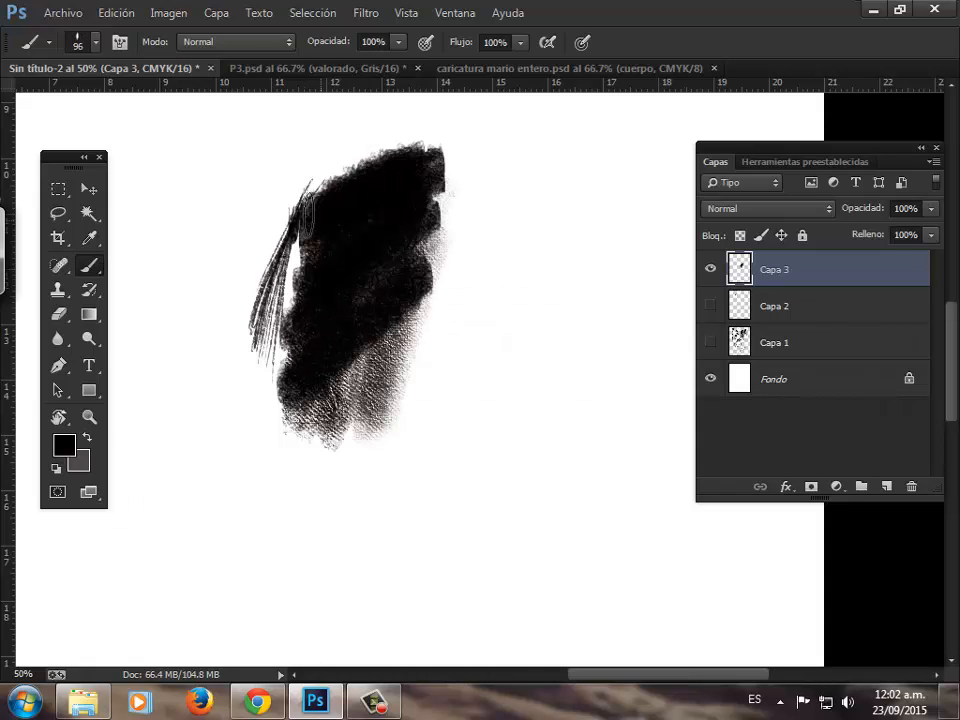
mouse_move(324, 170)
mouse_down()
mouse_move(294, 208)
mouse_move(223, 407)
mouse_move(310, 240)
mouse_up()
Step: Draw zigzag strokes on both sides of the black patch using Grafito grande con flujo fuerte at 51 px
right_click(331, 265)
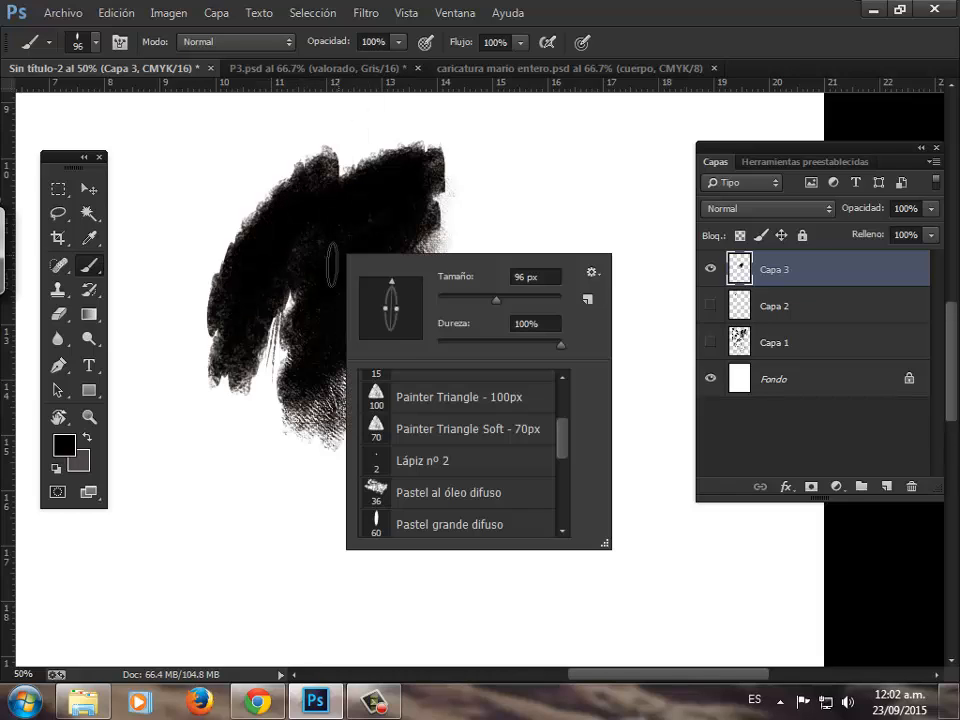
scroll(545, 460, down, 2)
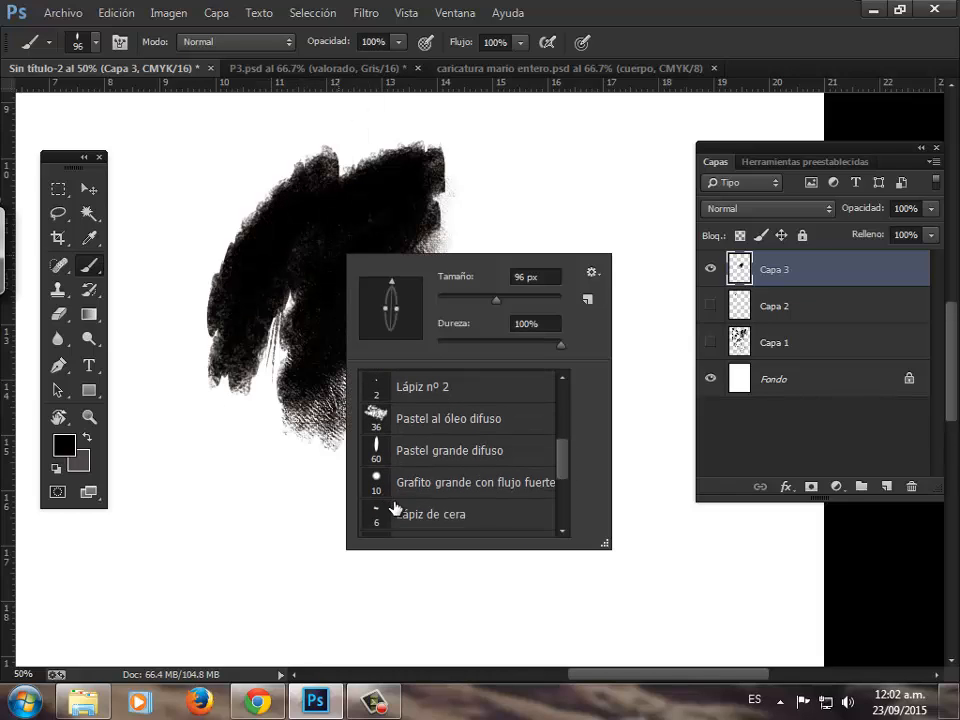
click(397, 476)
click(468, 299)
mouse_move(479, 173)
mouse_down()
mouse_move(446, 369)
mouse_move(471, 345)
mouse_move(486, 279)
mouse_up()
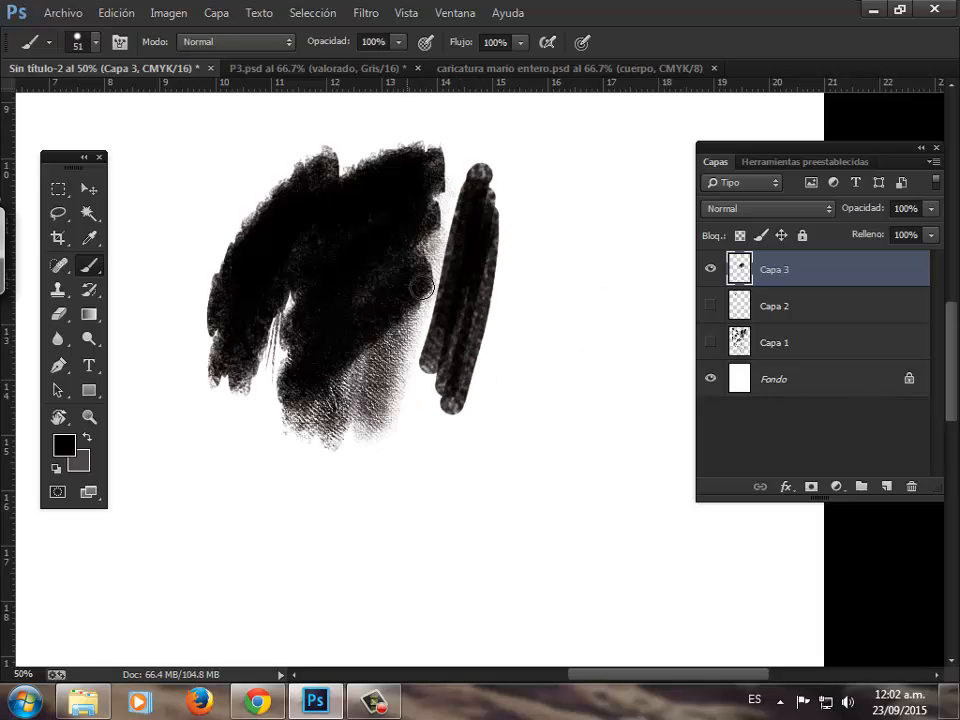
mouse_move(261, 140)
mouse_down()
mouse_move(240, 216)
mouse_move(199, 185)
mouse_move(224, 296)
mouse_up()
drag(205, 193, 132, 298)
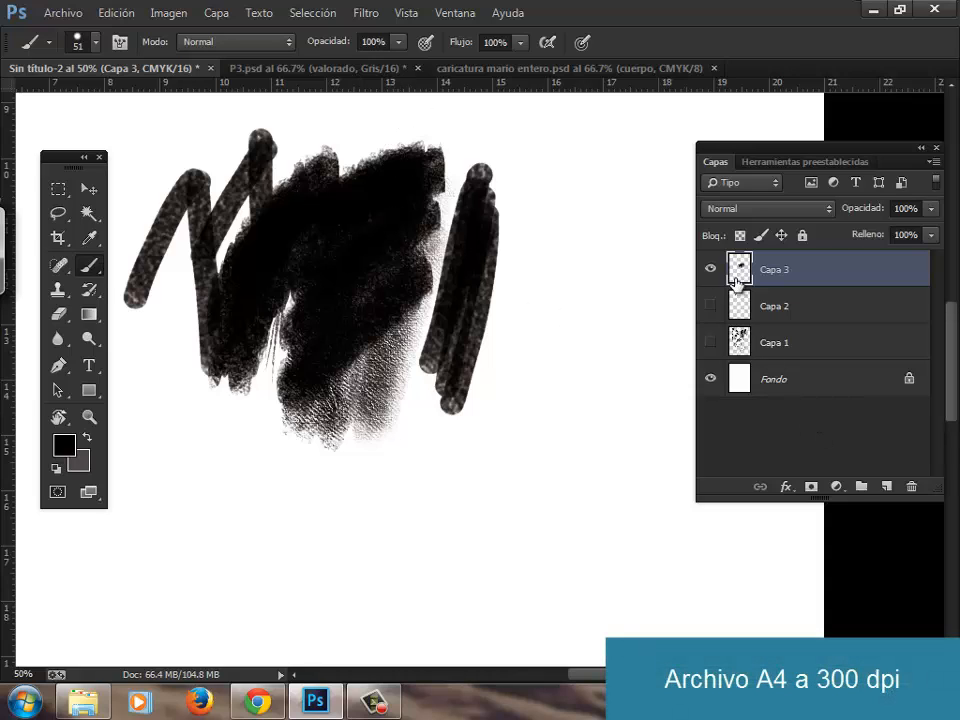
Step: Add a new layer above Capa 3 and hide Capa 3
click(886, 487)
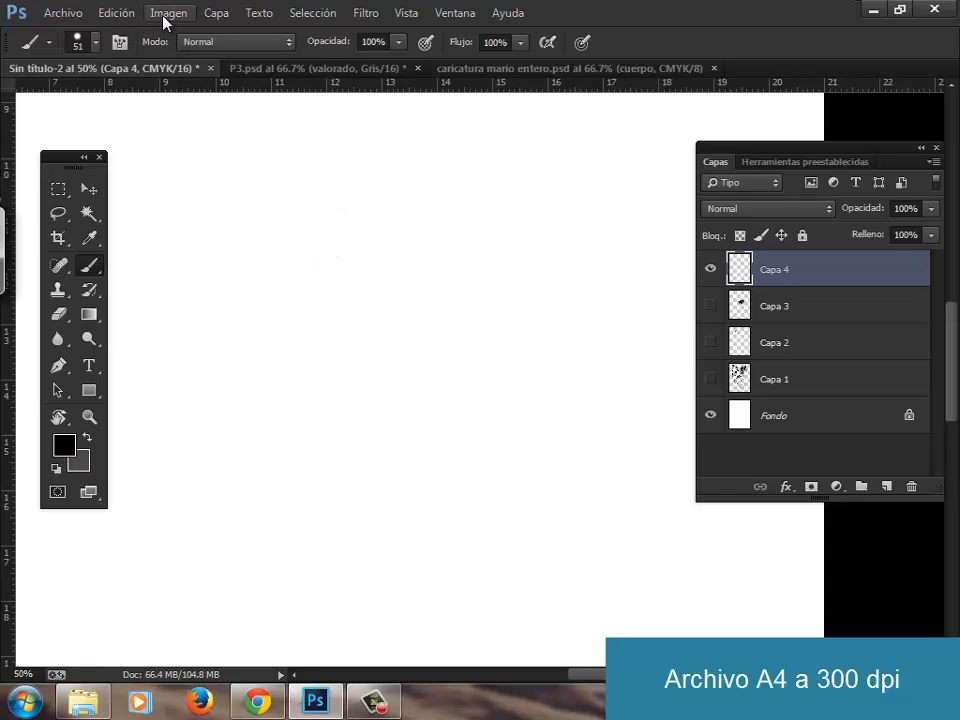
Step: Replace the current brush set with the Pinceles básicos library
right_click(190, 185)
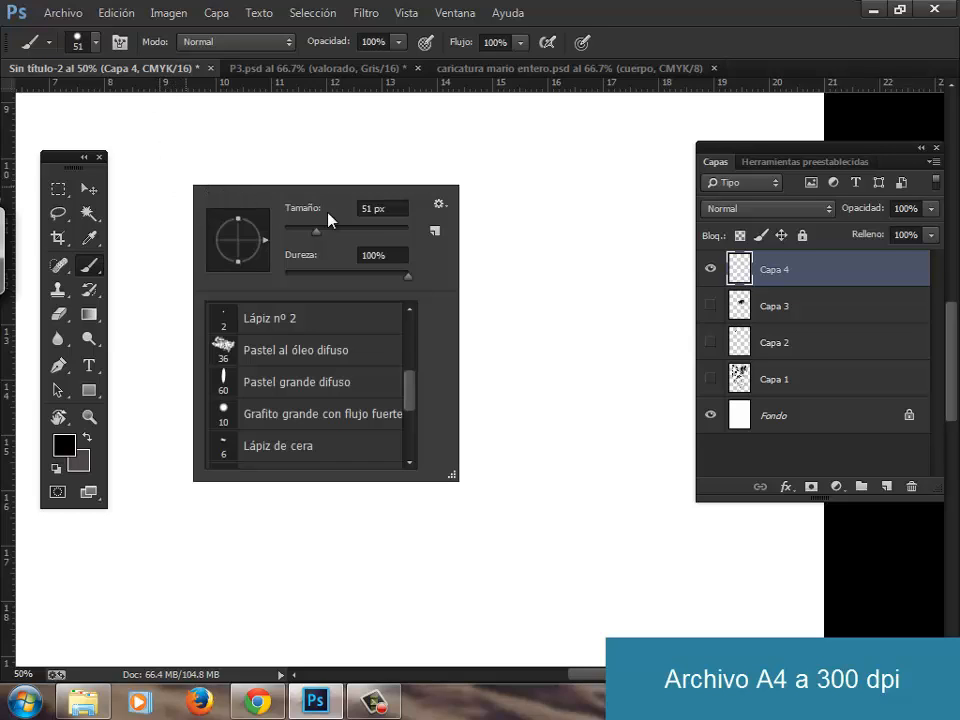
click(447, 203)
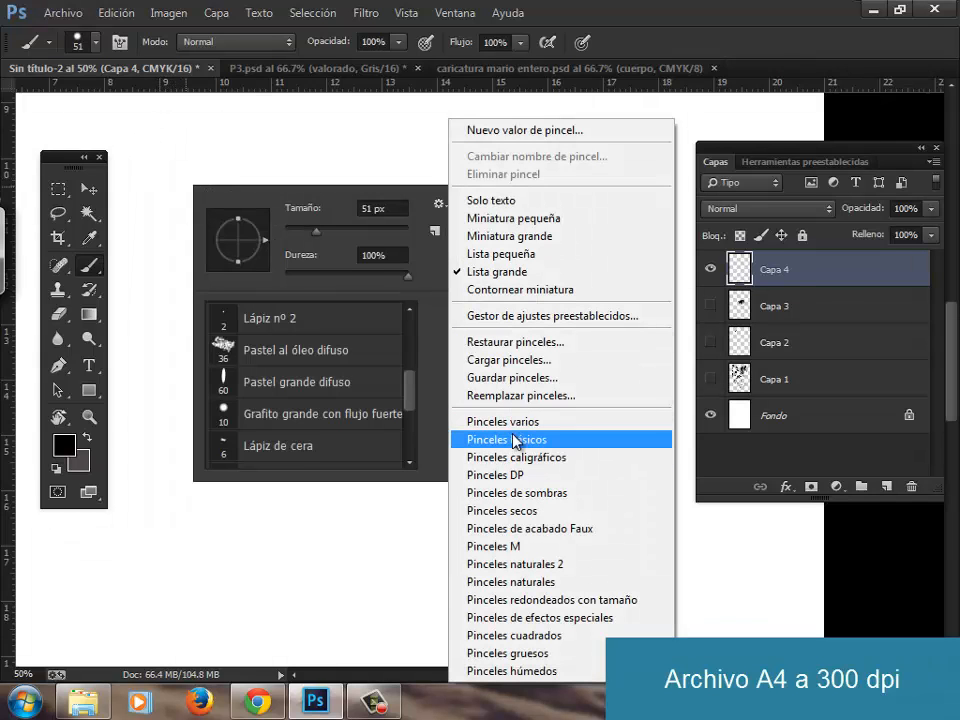
click(503, 440)
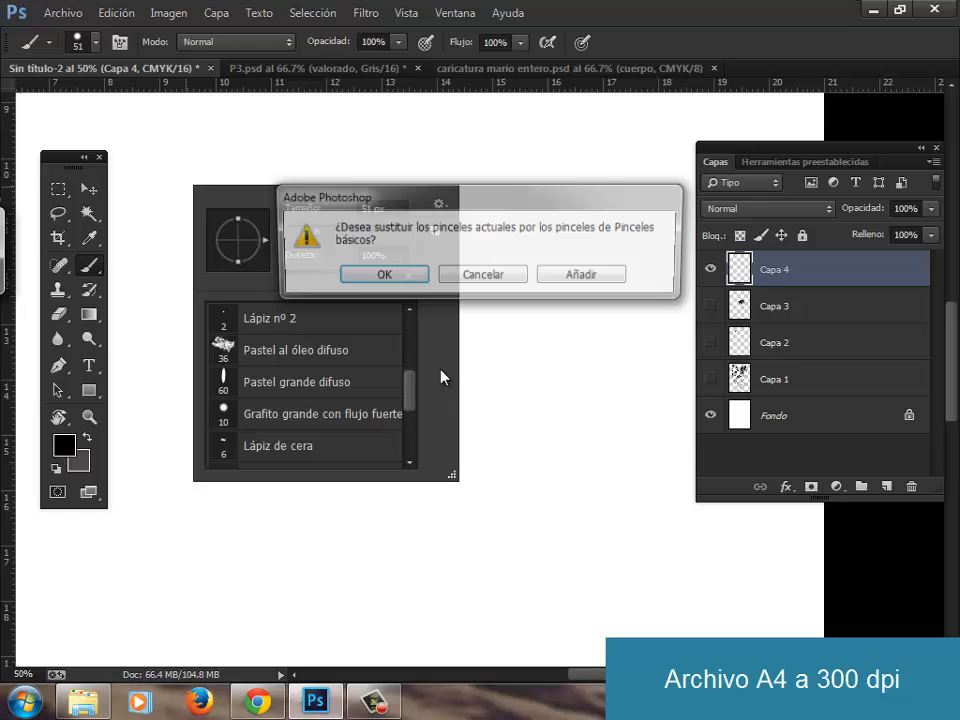
click(406, 278)
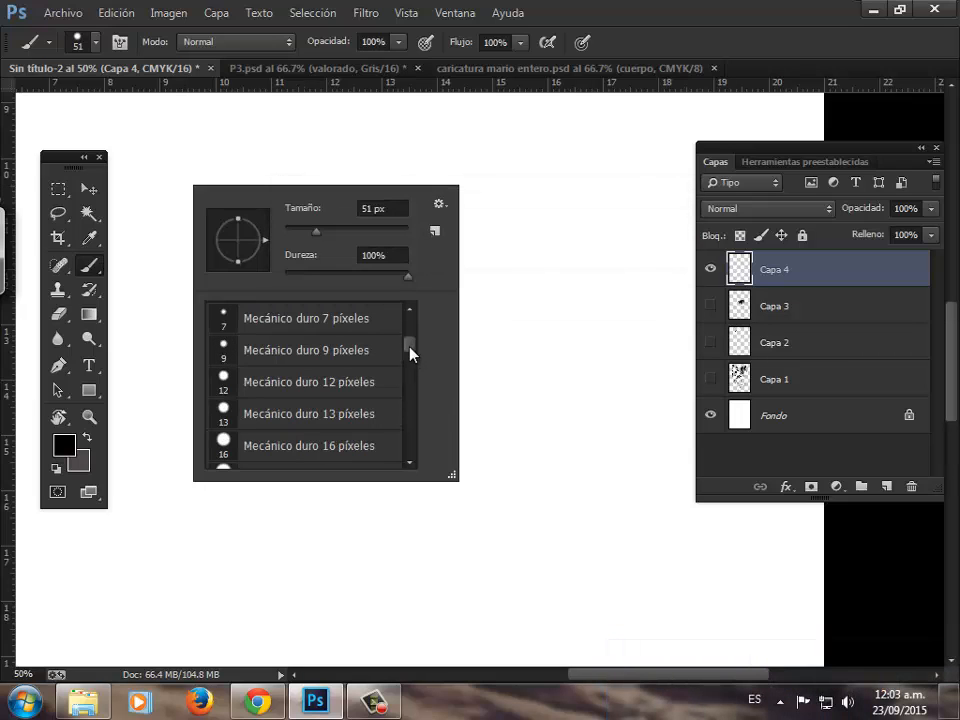
Step: Draw two vertical hard-edged strokes on Capa 4 with the Mecánico duro 9 píxeles brush at 62 px
click(285, 352)
click(311, 229)
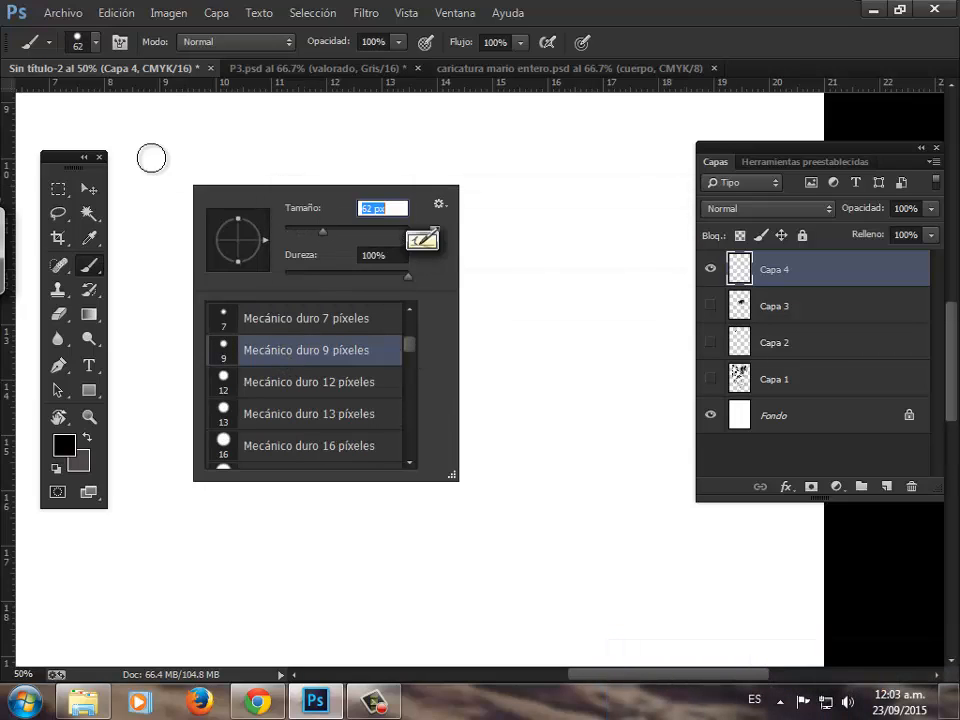
drag(161, 156, 163, 352)
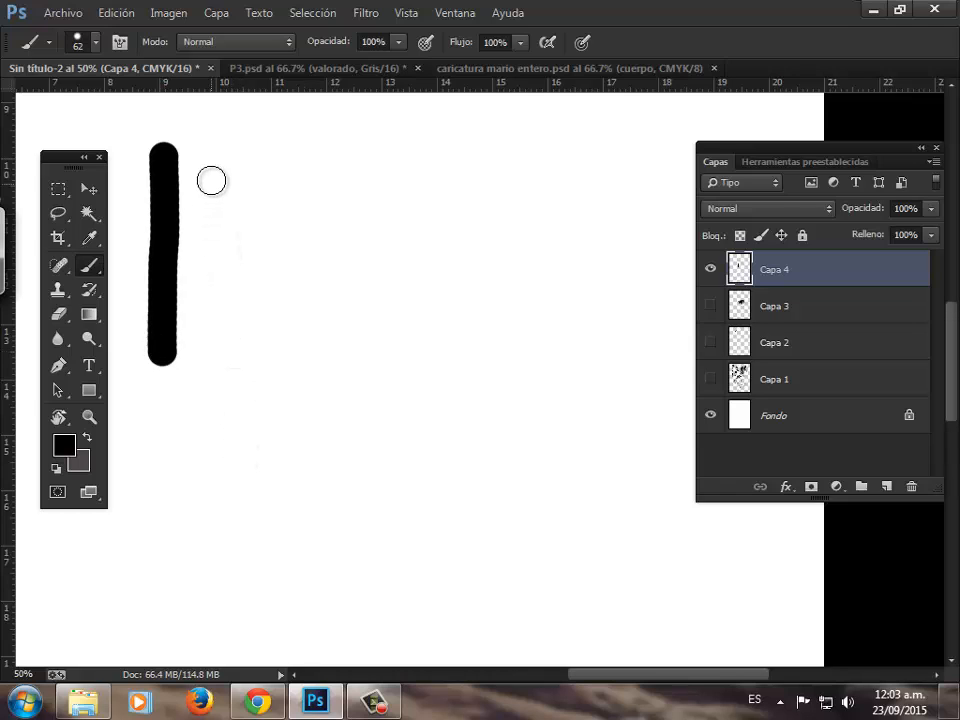
drag(210, 178, 213, 340)
Step: Draw a vertical soft-edged stroke beside the hard ones with Mecánico blando 35 píxeles at 93 px
right_click(263, 315)
drag(457, 415, 456, 500)
click(349, 450)
click(389, 302)
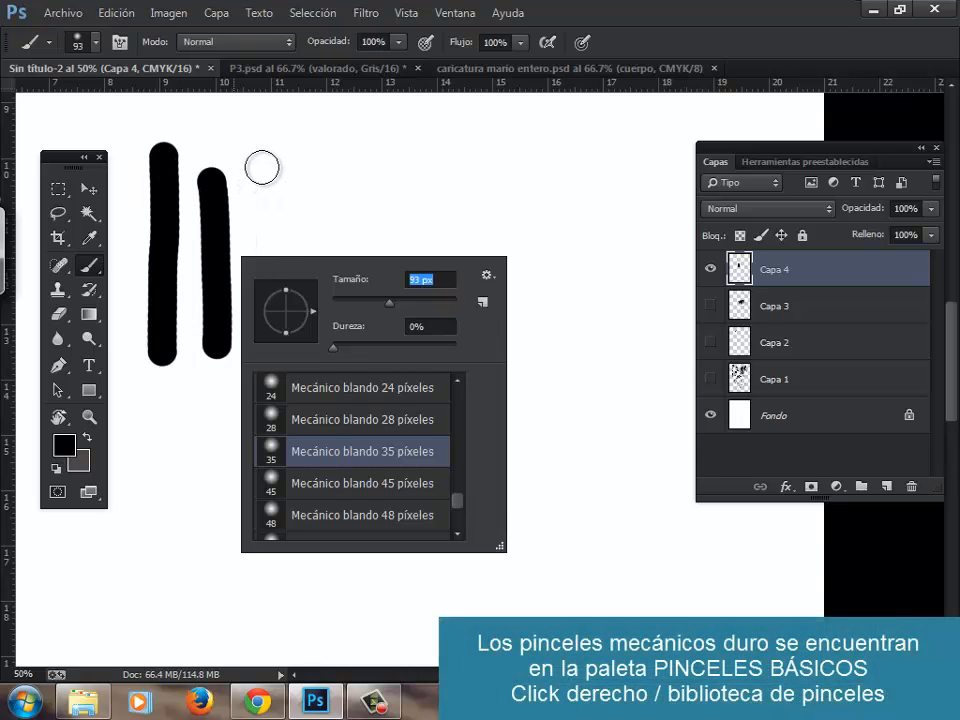
click(261, 165)
drag(261, 160, 262, 330)
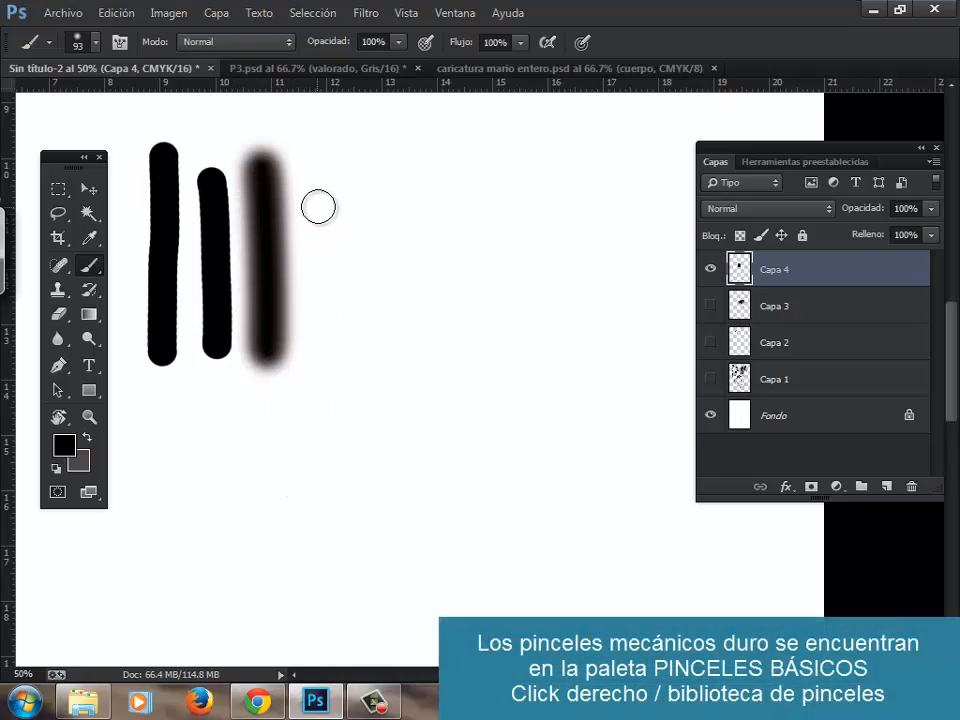
Step: Undo the three vertical test strokes on Capa 4
key(ctrl+alt+z)
key(ctrl+alt+z)
key(ctrl+alt+z)
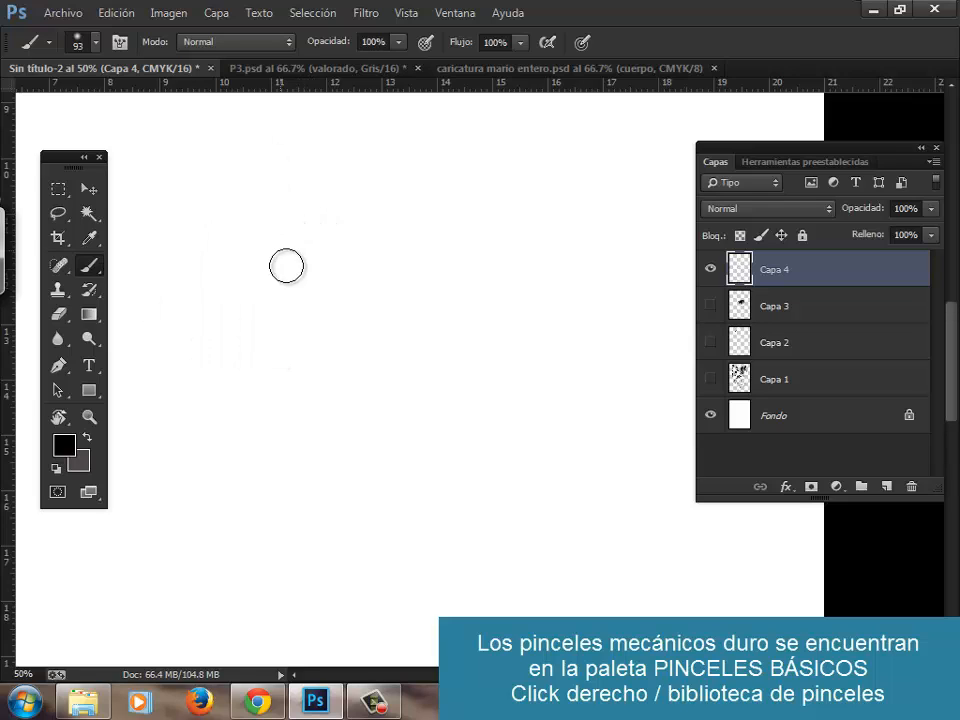
Step: Choose the Mecánico duro 3 píxeles brush and set its size to 21 px
right_click(288, 260)
scroll(498, 453, up, 10)
click(407, 418)
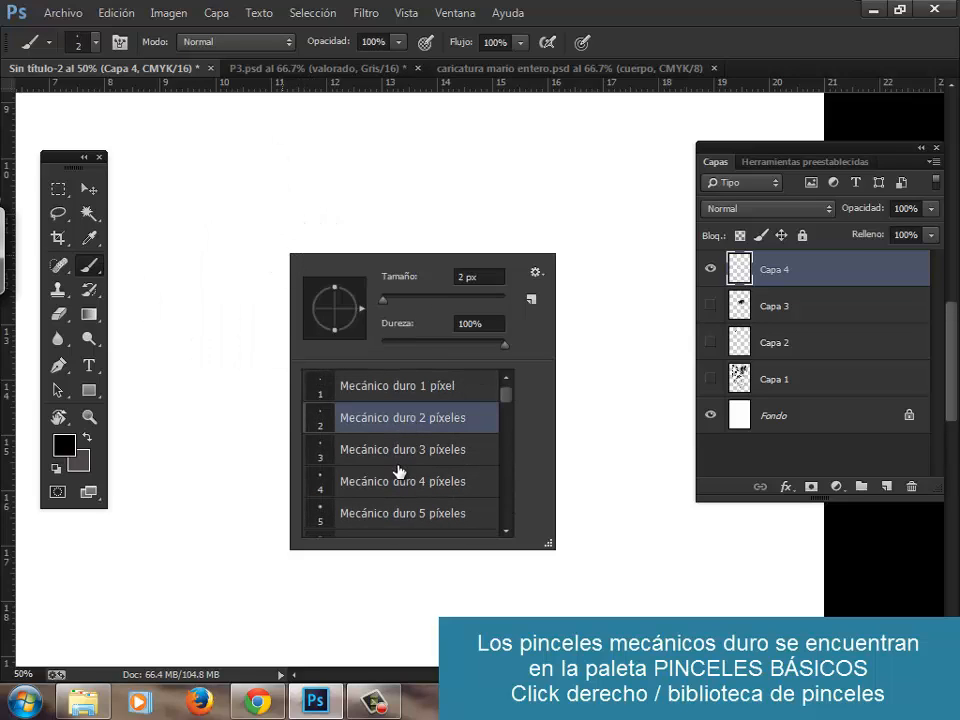
click(392, 441)
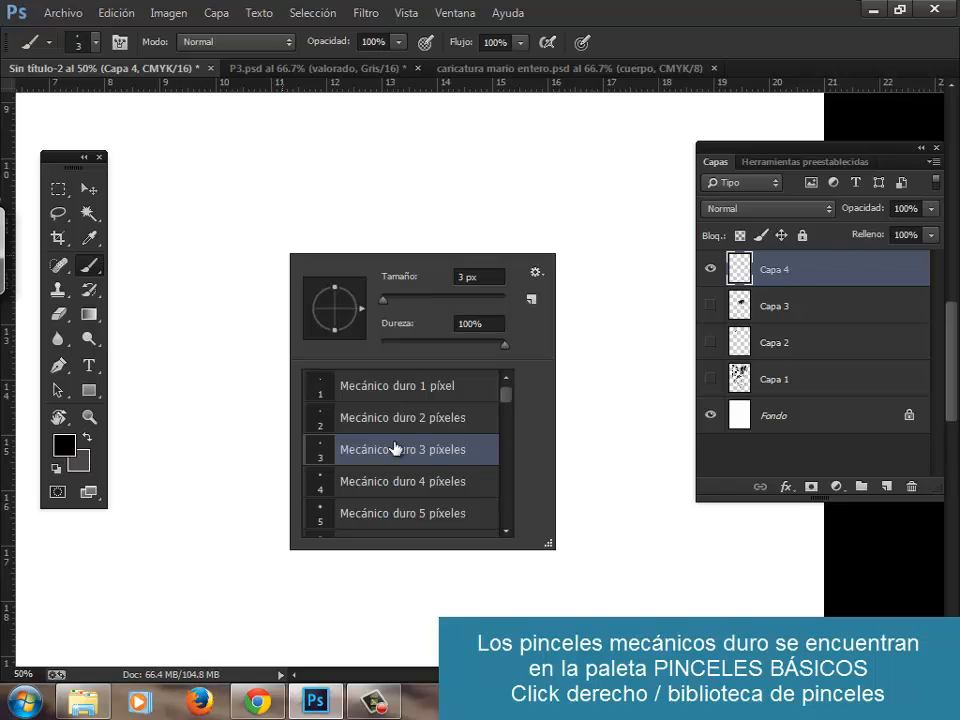
scroll(505, 410, down, 4)
scroll(500, 416, up, 2)
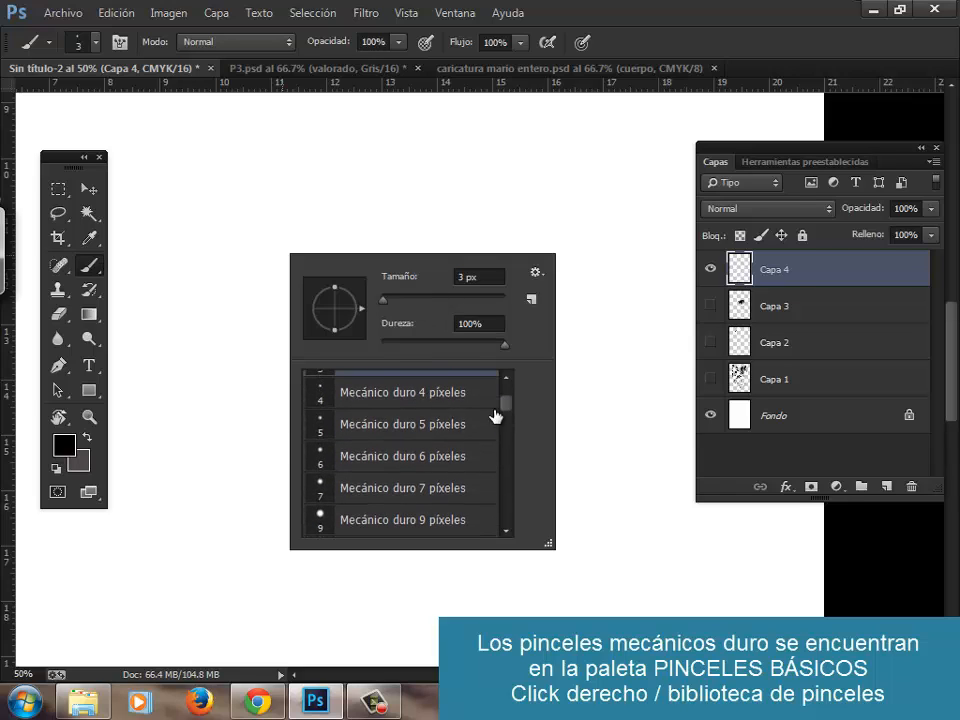
click(393, 300)
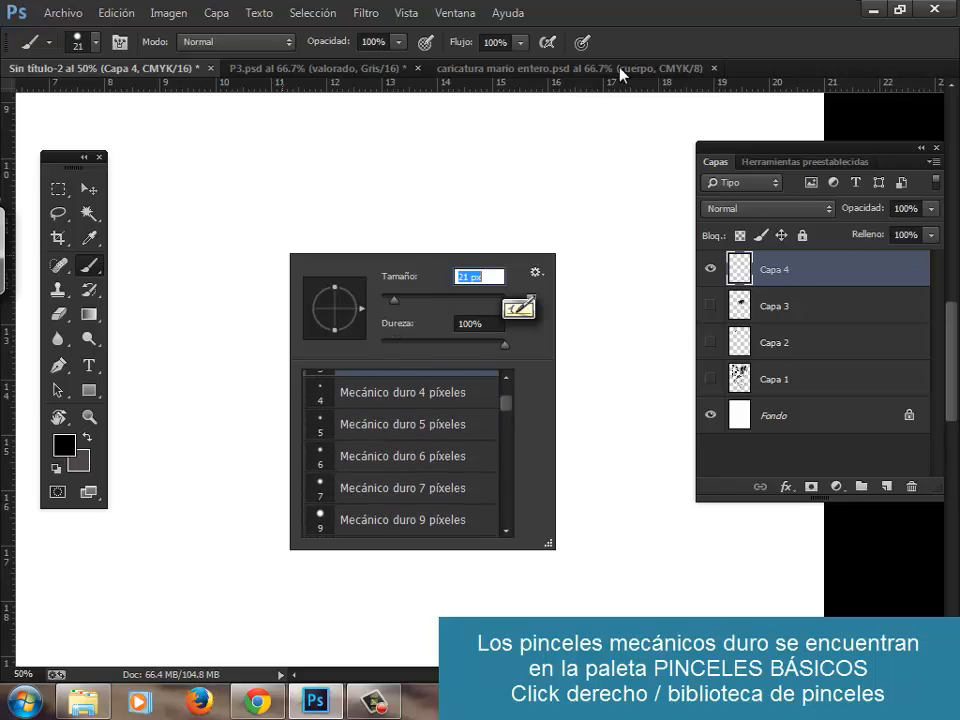
click(619, 68)
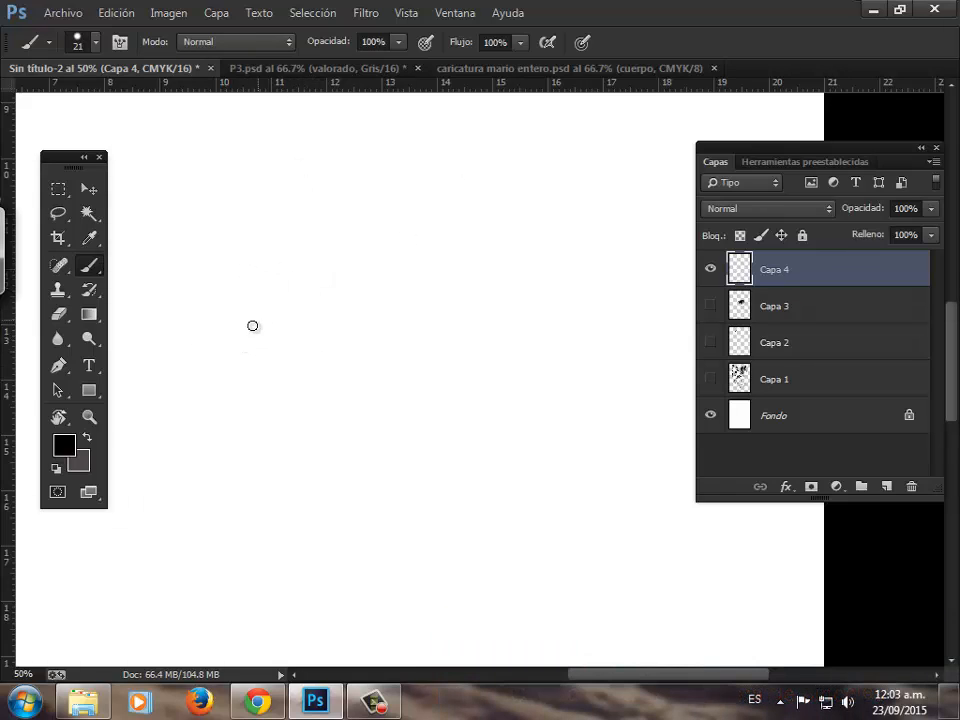
Step: Enable pen pressure for brush size and replace the uniform diagonal test stroke with overlapping tapered strokes on Capa 4
drag(272, 296, 350, 258)
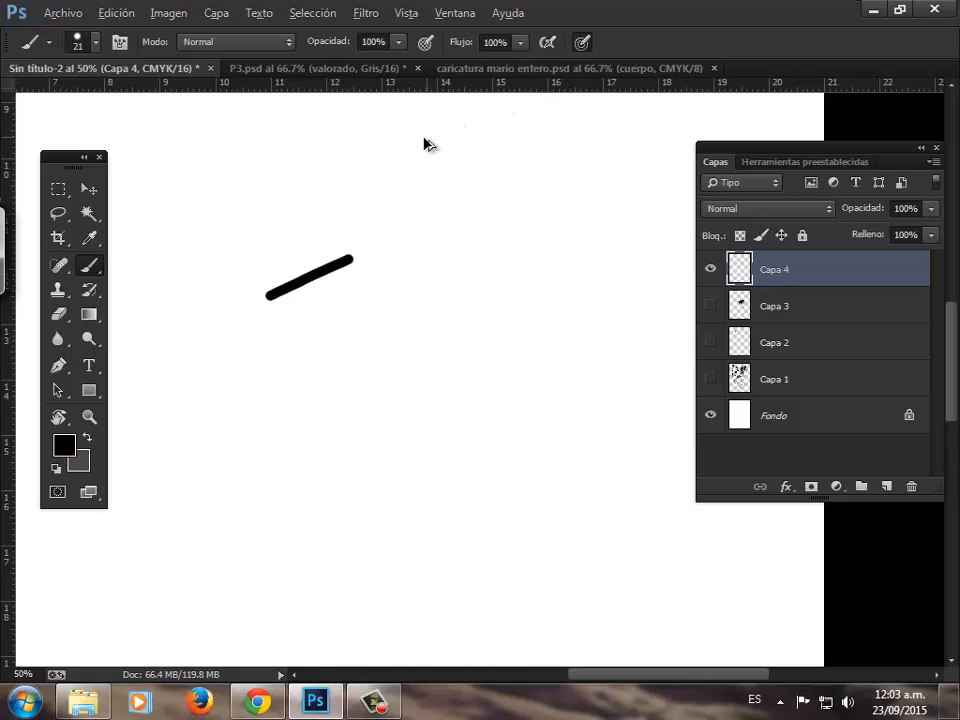
key(ctrl+z)
mouse_move(274, 296)
mouse_down()
mouse_move(365, 253)
mouse_move(301, 289)
mouse_up()
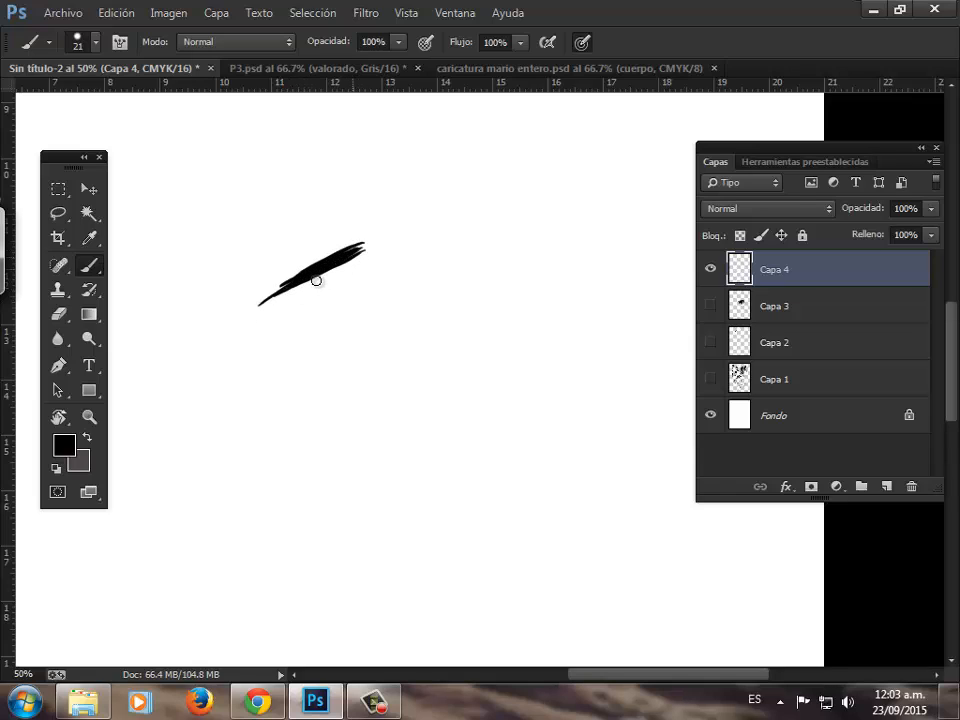
Step: Zoom out to 16.67% to view the tapered strokes on the whole page
key(z)
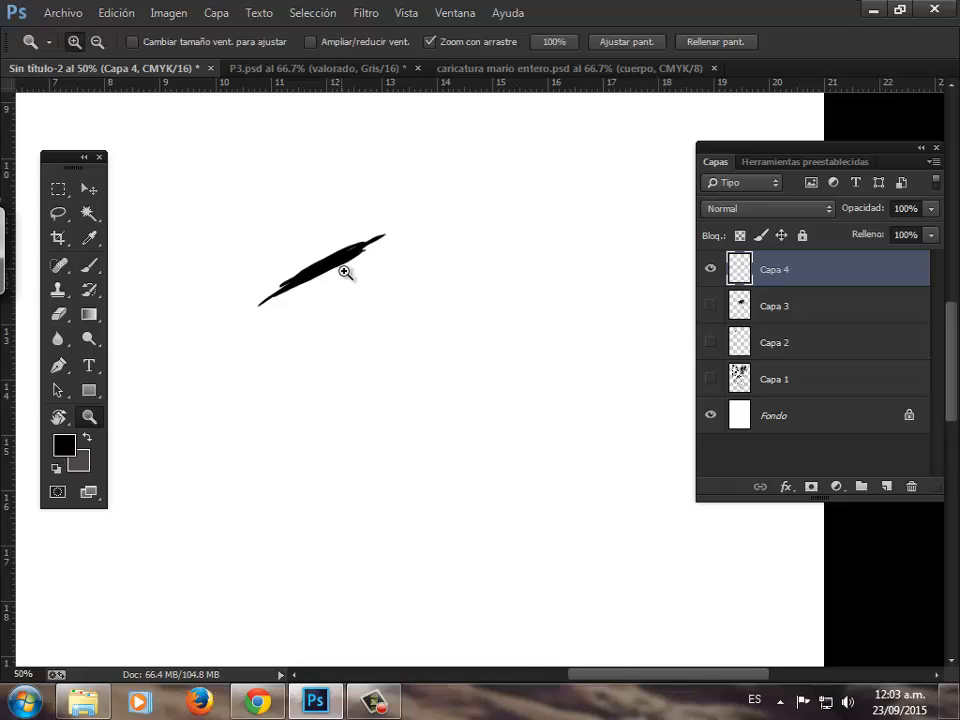
alt+click(355, 310)
alt+click(356, 315)
alt+click(356, 317)
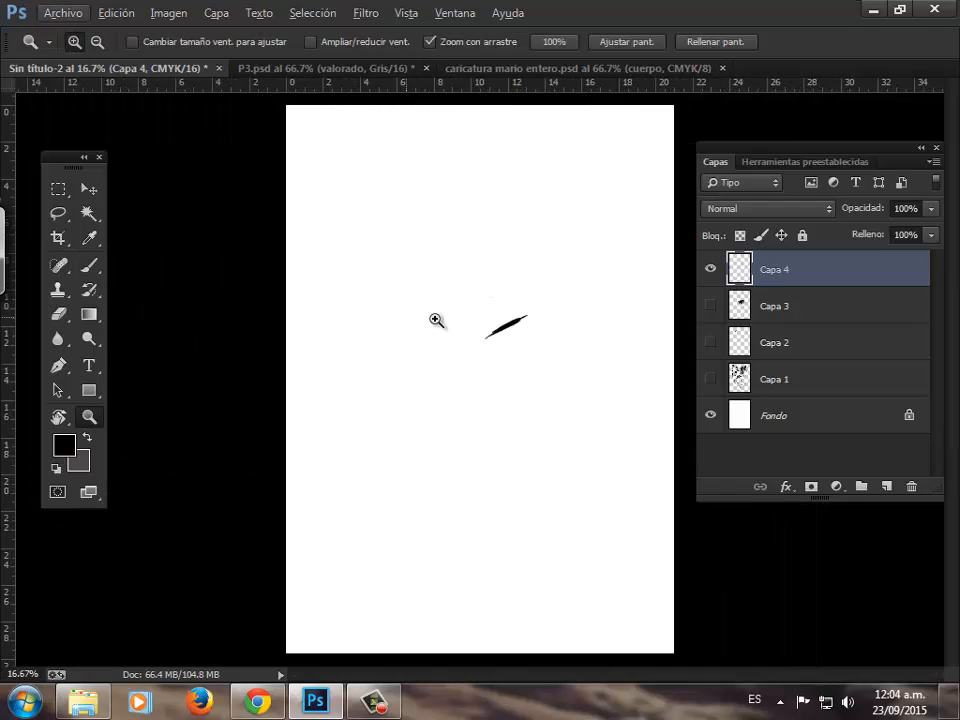
Step: Paint short tapered strokes at the diagonal mark's upper end and parallel strokes just beneath it on Capa 4 with the 21 px brush
click(514, 336)
click(520, 337)
click(524, 337)
click(524, 337)
key(h)
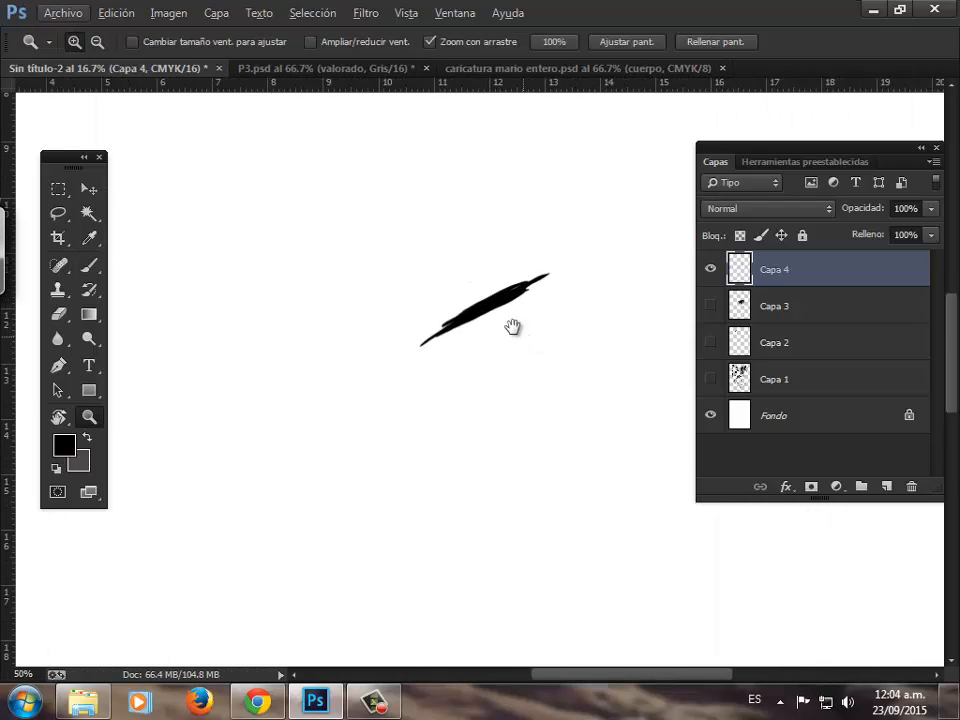
drag(512, 328, 451, 318)
key(b)
key(space)
mouse_move(608, 322)
mouse_down()
mouse_move(343, 311)
mouse_move(255, 325)
mouse_up()
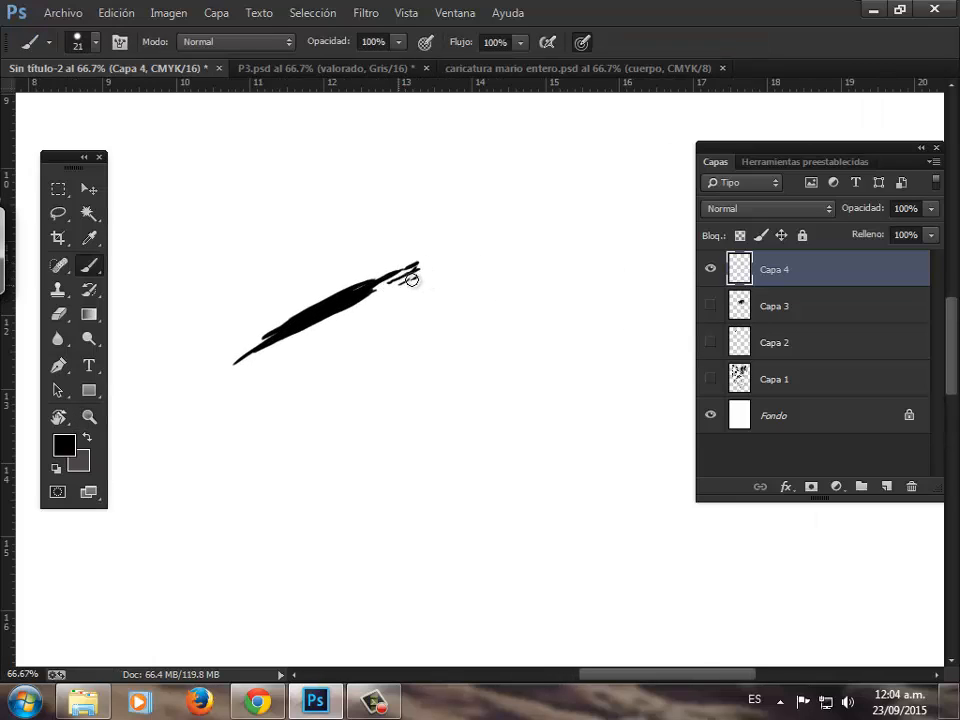
mouse_move(411, 279)
mouse_down()
mouse_move(341, 311)
mouse_move(361, 319)
mouse_move(291, 343)
mouse_up()
mouse_move(362, 318)
mouse_down()
mouse_move(291, 344)
mouse_move(388, 307)
mouse_move(263, 364)
mouse_up()
mouse_move(403, 301)
mouse_down()
mouse_move(326, 341)
mouse_move(411, 295)
mouse_move(267, 382)
mouse_up()
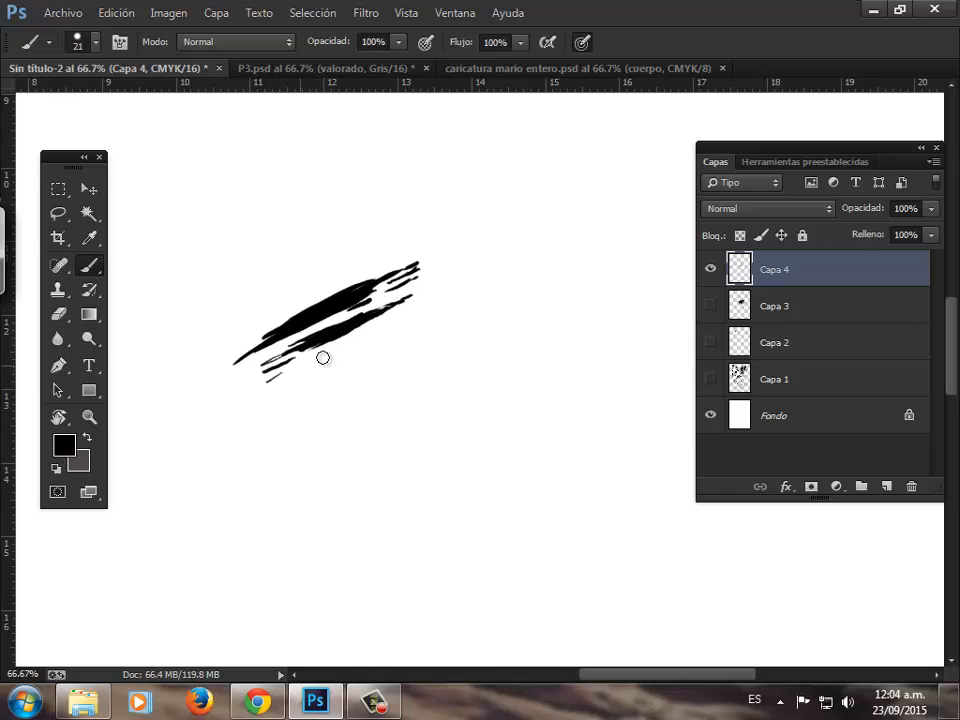
Step: Add more parallel diagonal strokes below the existing ones, leaving thin gaps so they form a bristle-like patch
drag(360, 343, 332, 355)
drag(385, 329, 300, 370)
drag(397, 320, 260, 382)
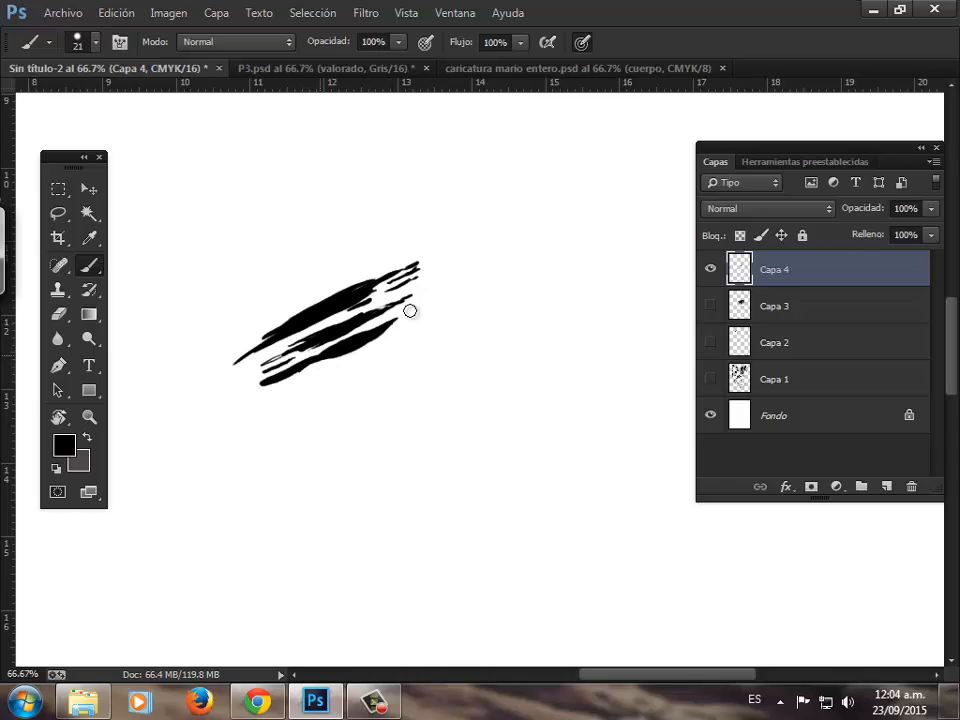
mouse_move(409, 311)
mouse_down()
mouse_move(400, 316)
mouse_move(445, 279)
mouse_up()
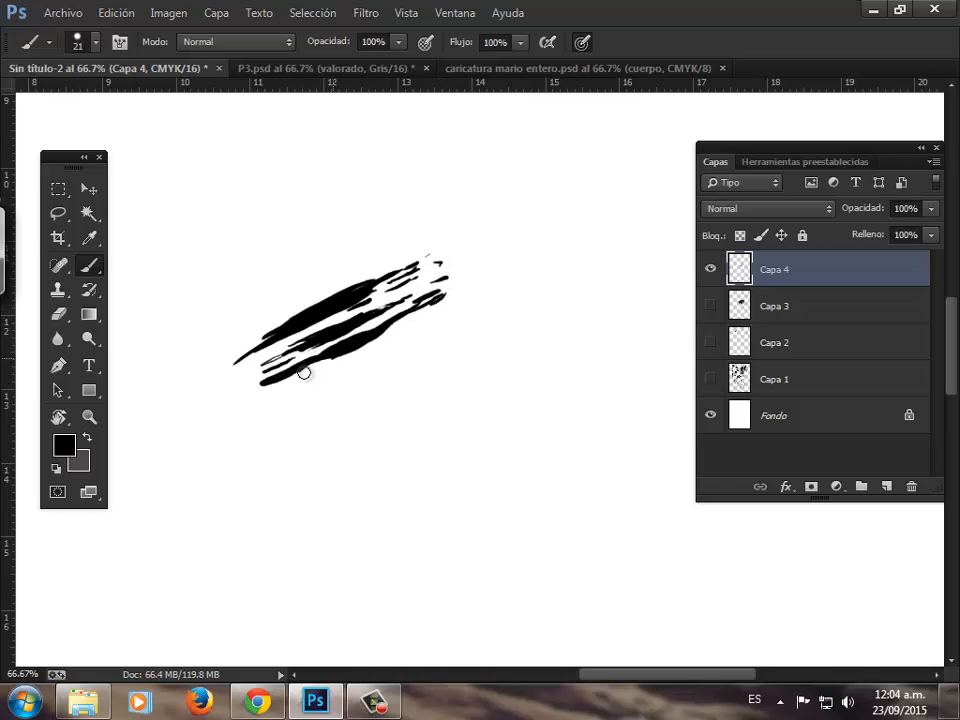
drag(291, 398, 382, 351)
mouse_move(372, 354)
mouse_down()
mouse_move(291, 398)
mouse_move(402, 337)
mouse_move(364, 358)
mouse_up()
mouse_move(274, 400)
mouse_down()
mouse_move(344, 365)
mouse_move(356, 377)
mouse_move(394, 364)
mouse_move(279, 420)
mouse_move(372, 380)
mouse_up()
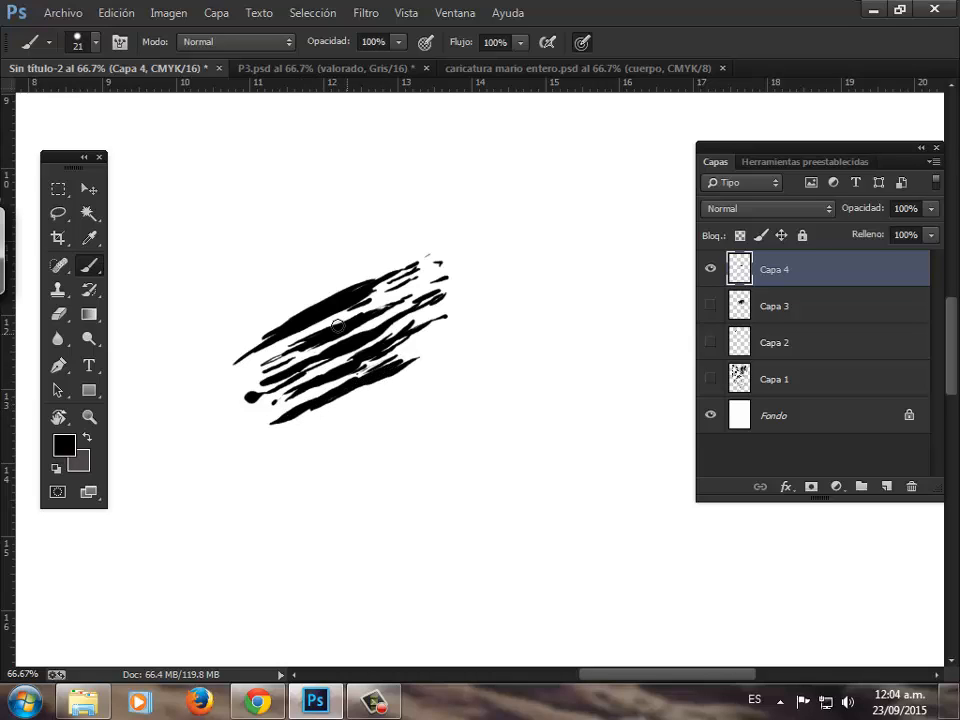
Step: Scatter small dashes and dots around the ends and lower edge of the diagonal stroke patch
drag(244, 344, 238, 347)
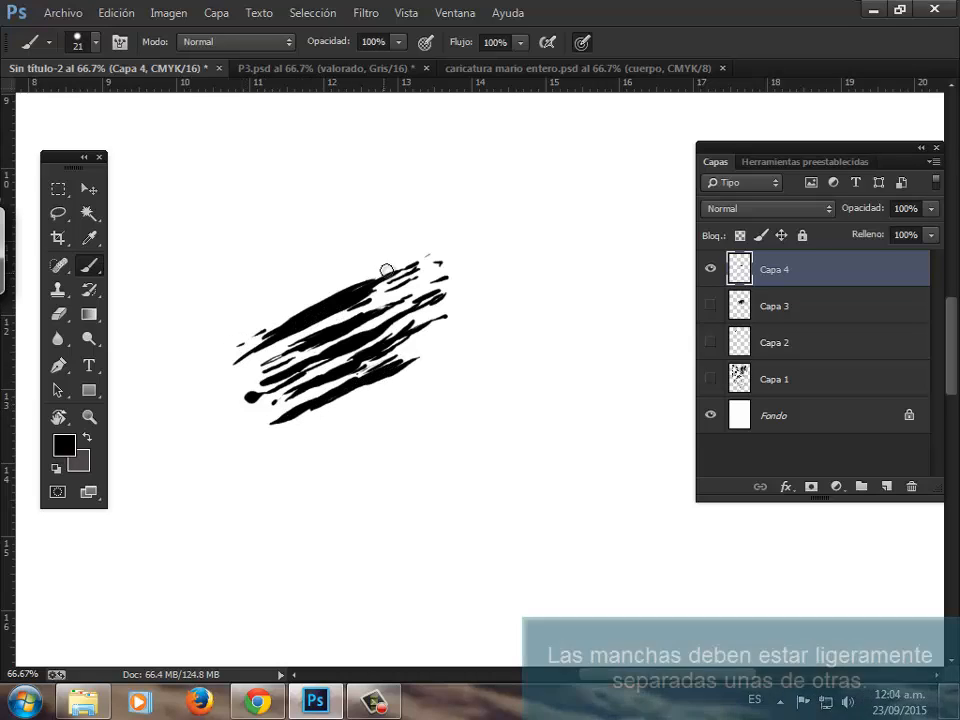
drag(427, 253, 416, 257)
click(451, 320)
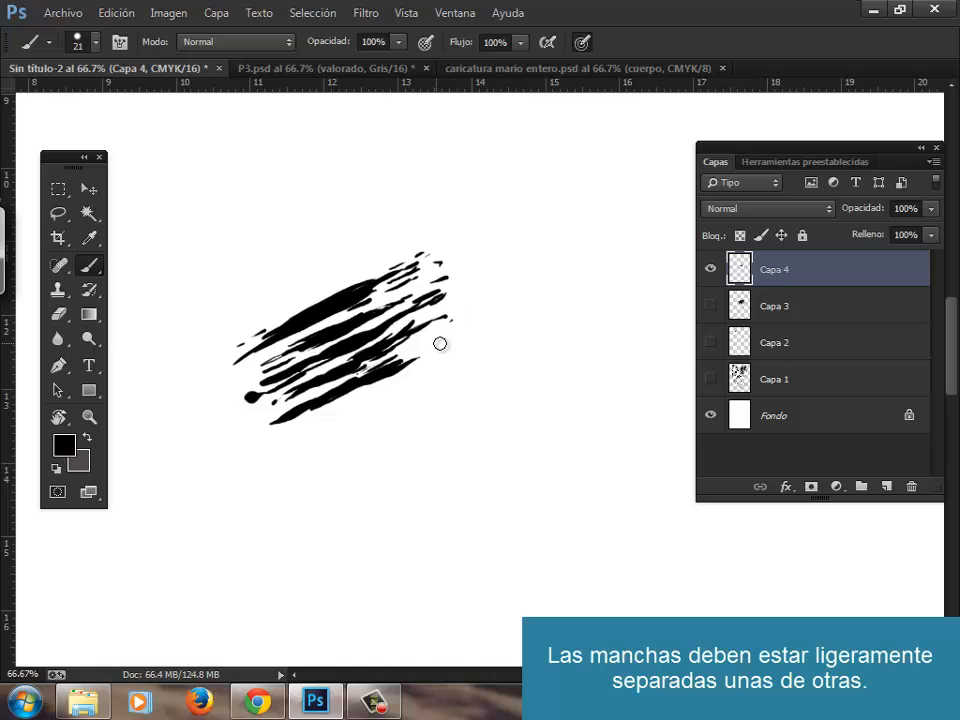
drag(334, 408, 343, 404)
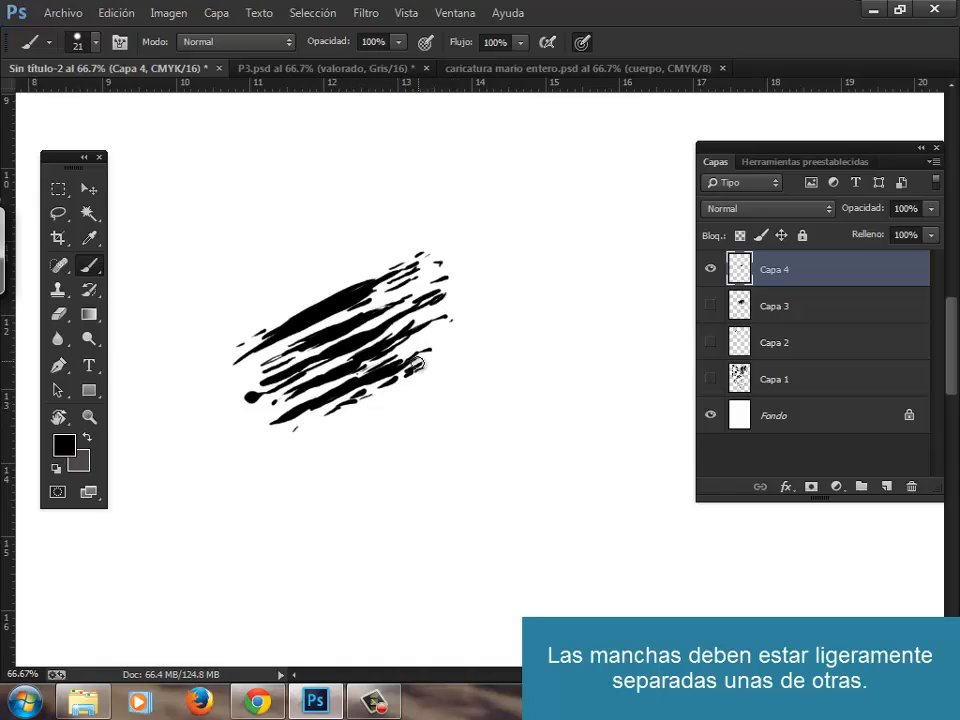
drag(418, 363, 363, 390)
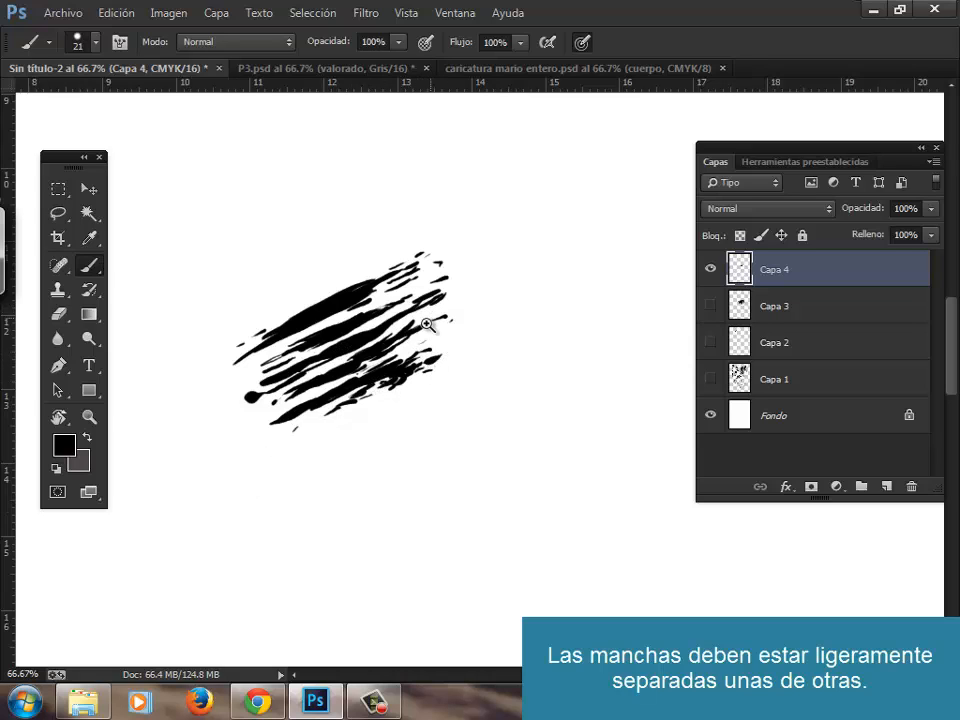
Step: Check the stroke patch at whole-page scale, 16.67%, and return to a 50% close-up of it
key(z)
alt+click(401, 381)
alt+click(403, 395)
alt+click(404, 395)
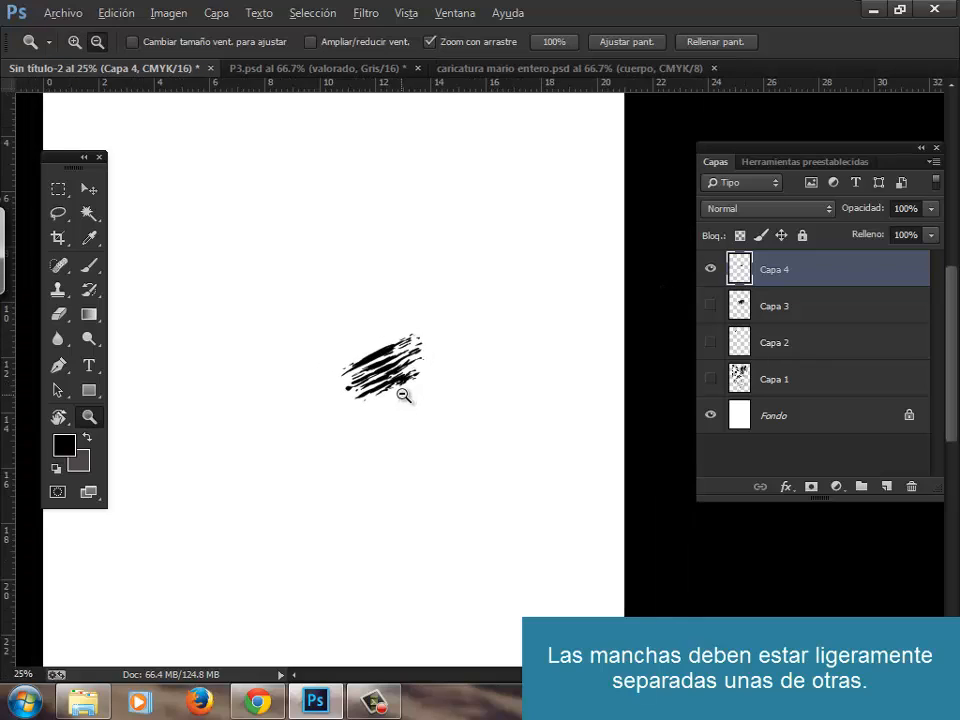
alt+click(404, 395)
key(alt)
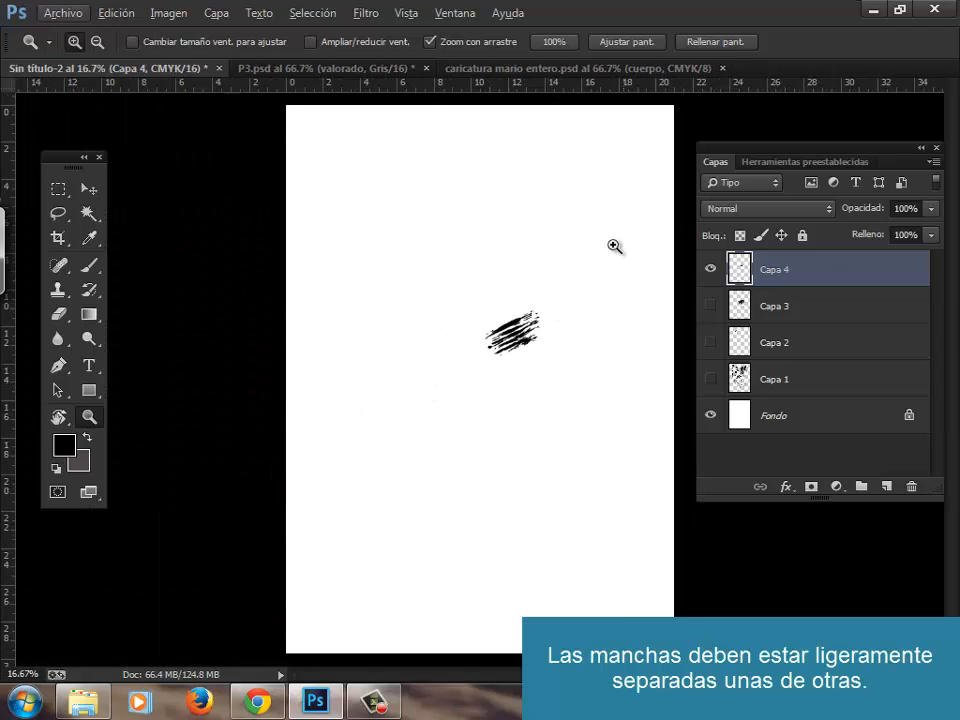
click(536, 343)
click(515, 325)
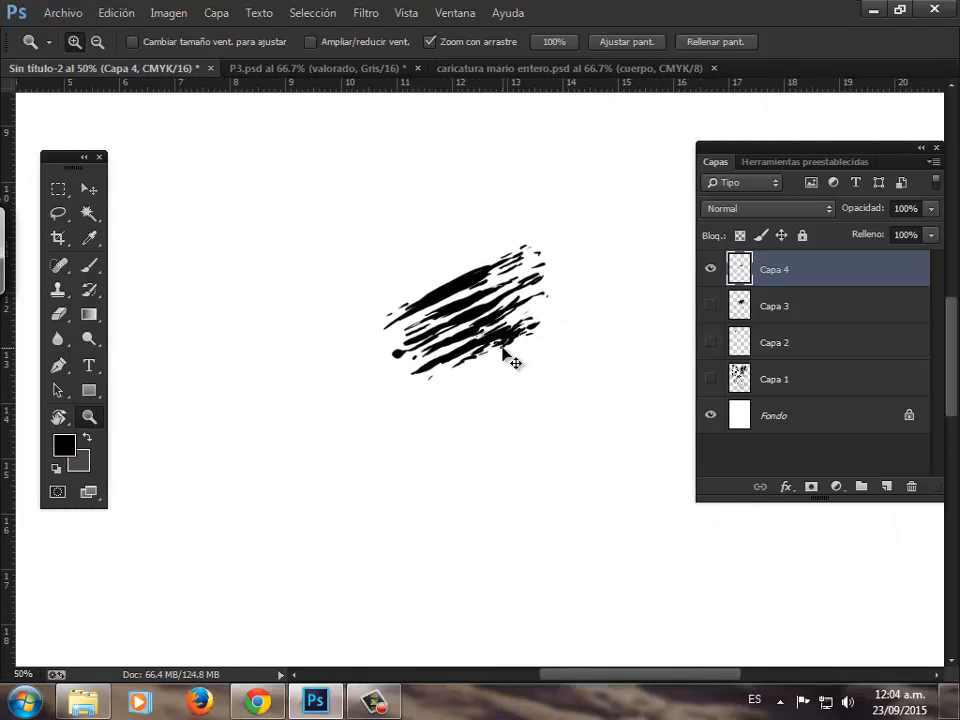
Step: Rotate the stroke patch on Capa 4 clockwise by 24.38° with Free Transform so its strokes run horizontally
key(b)
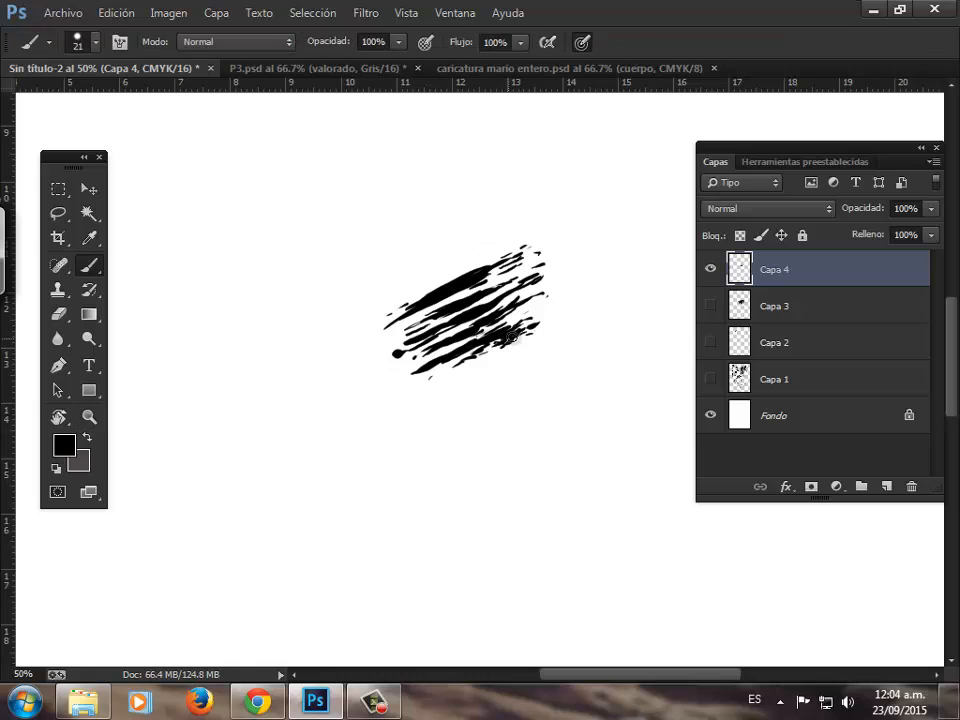
key(ctrl+t)
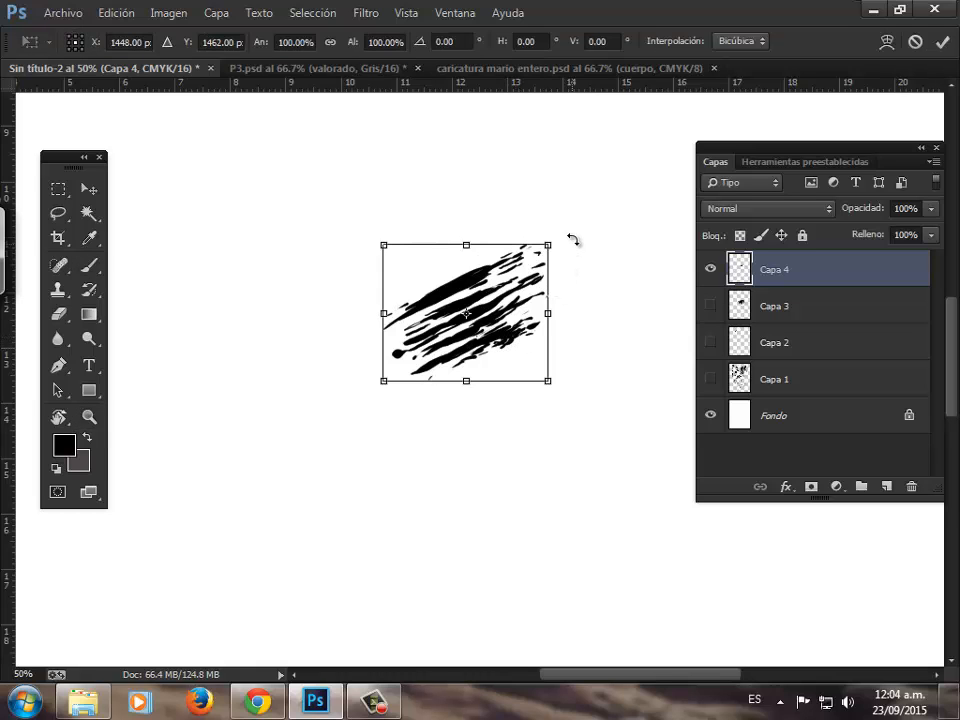
drag(575, 240, 582, 284)
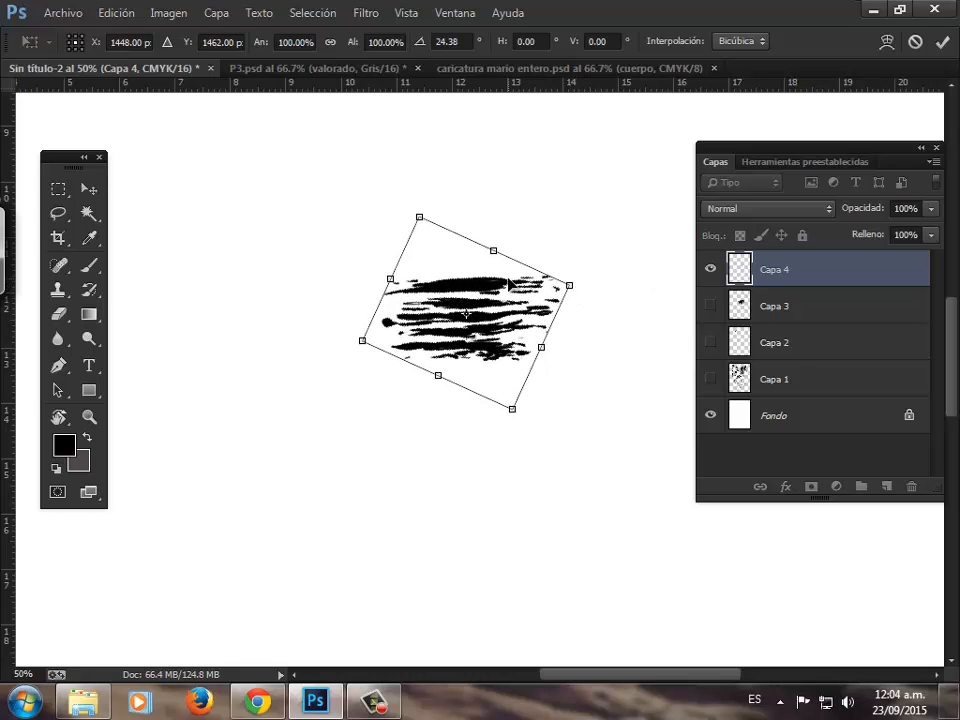
key(Escape)
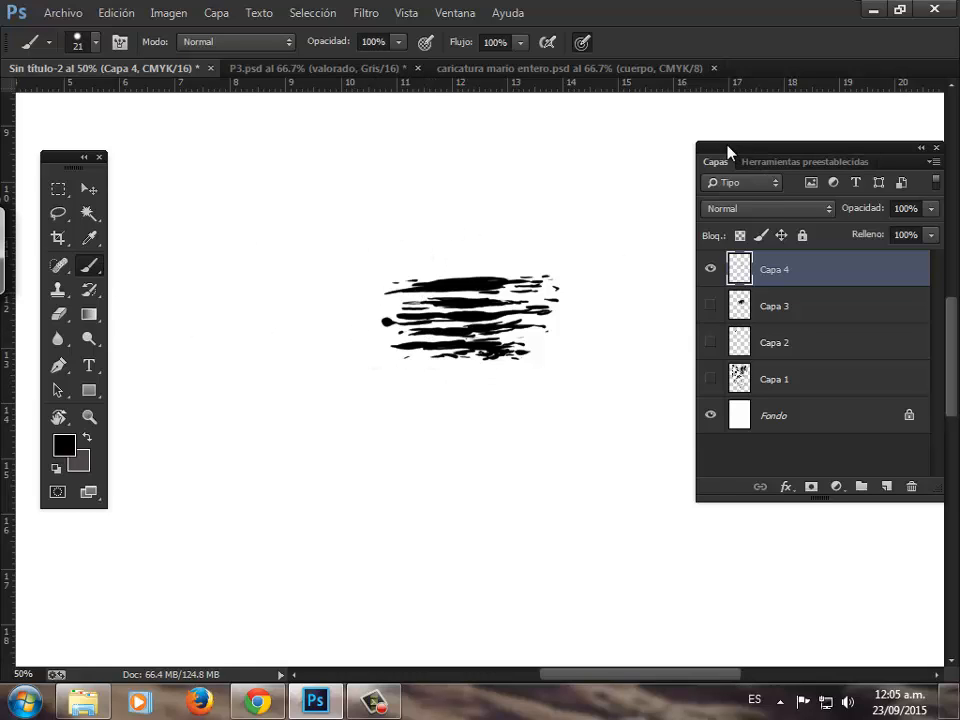
Step: Load the painted pixels of Capa 4 as a selection
drag(728, 151, 694, 144)
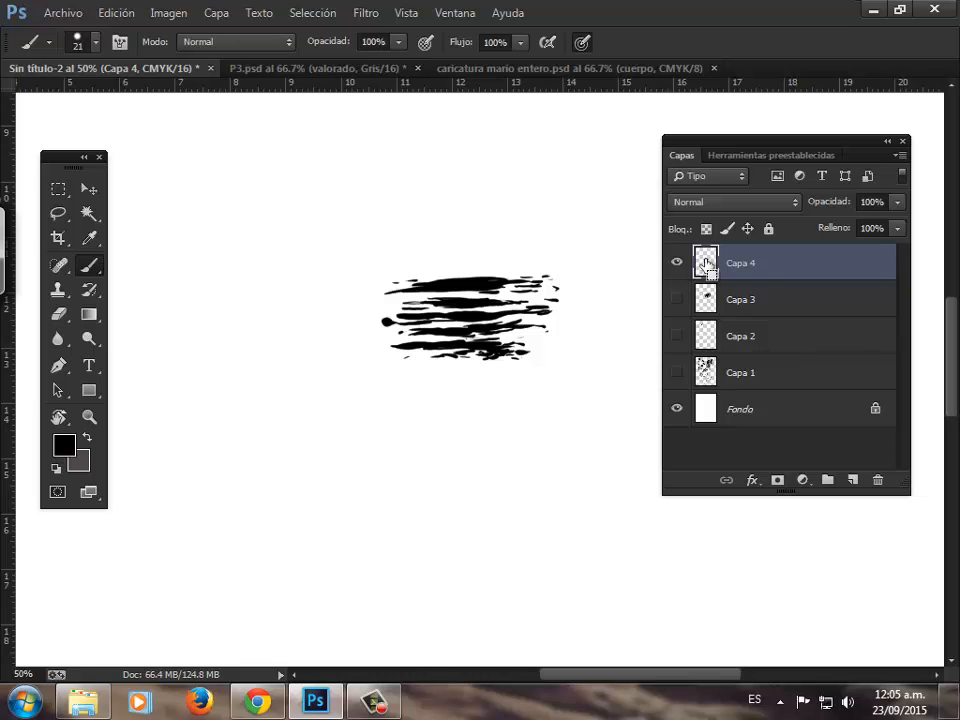
ctrl+click(705, 265)
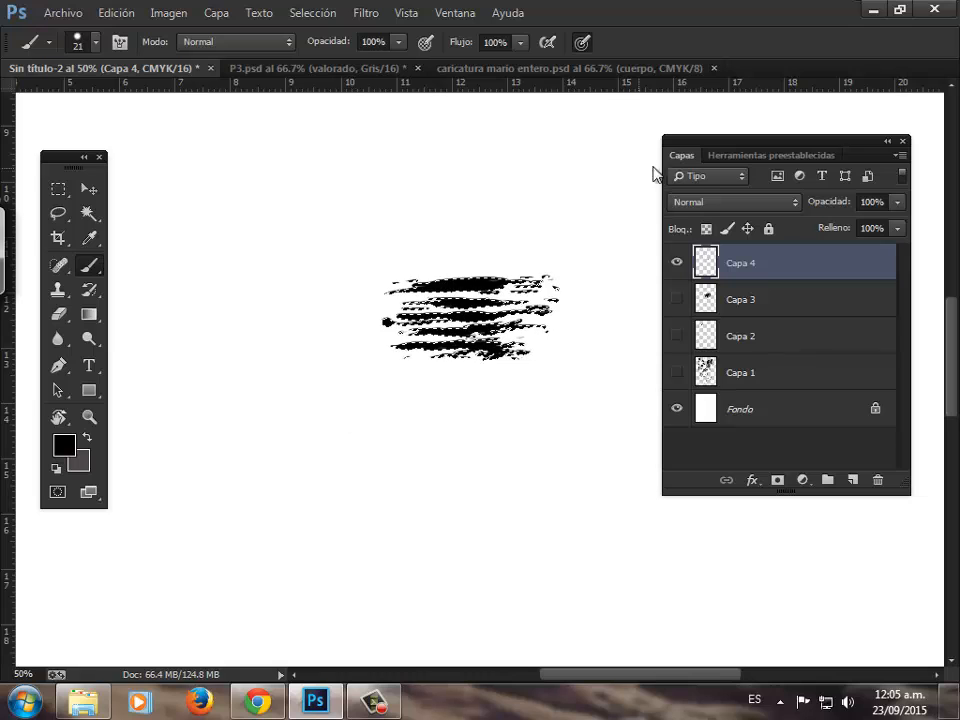
drag(680, 148, 729, 157)
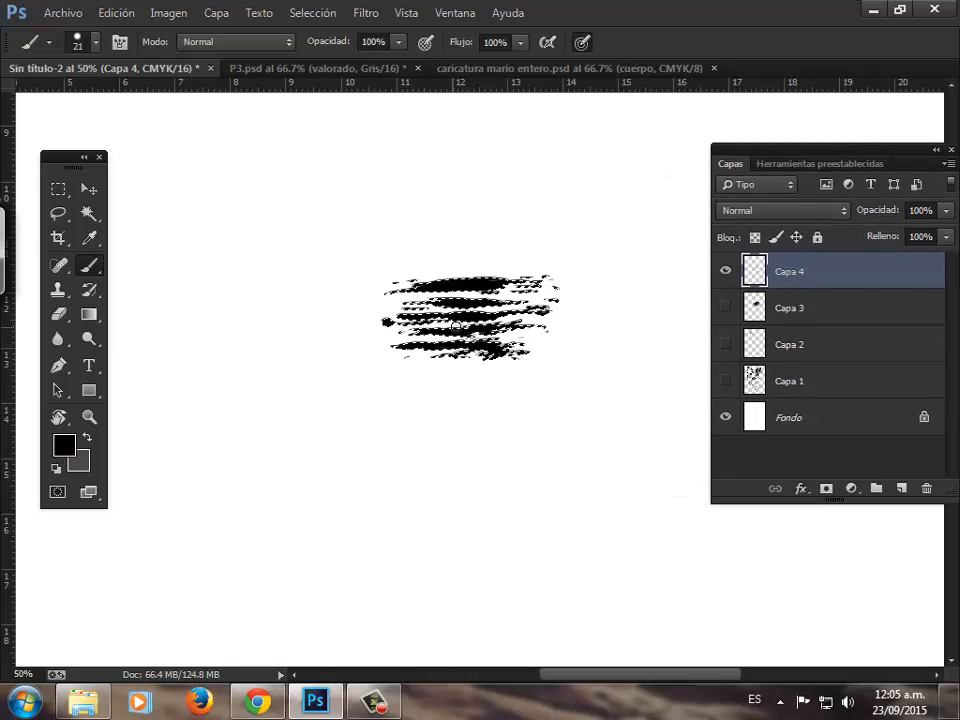
drag(481, 287, 298, 270)
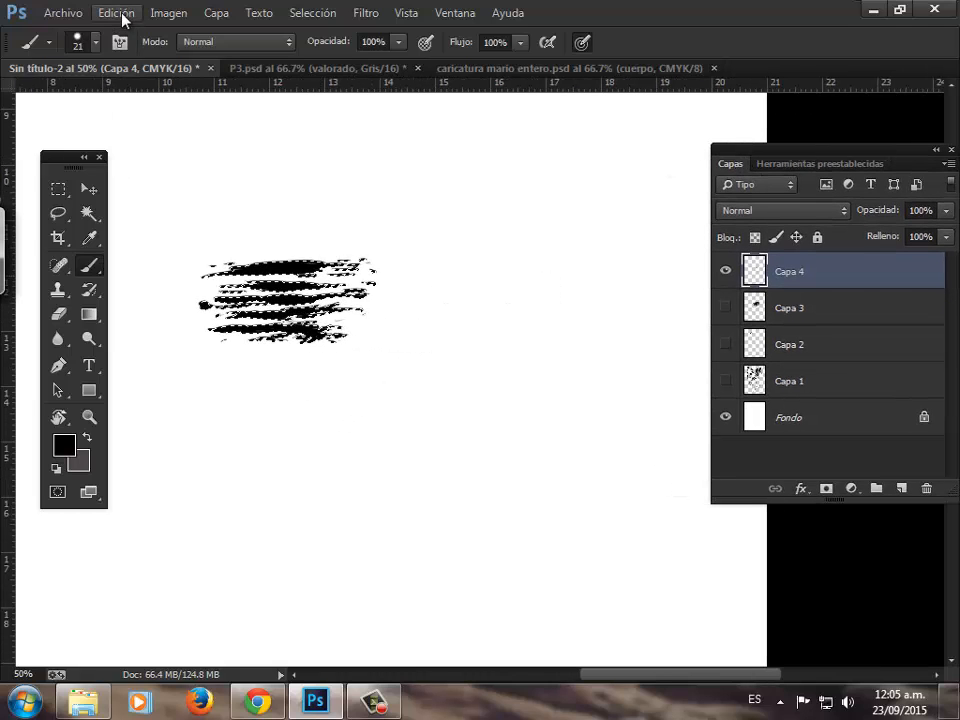
Step: Define the selected stroke patch as a brush preset named "base muestra" and clear the selection
click(118, 15)
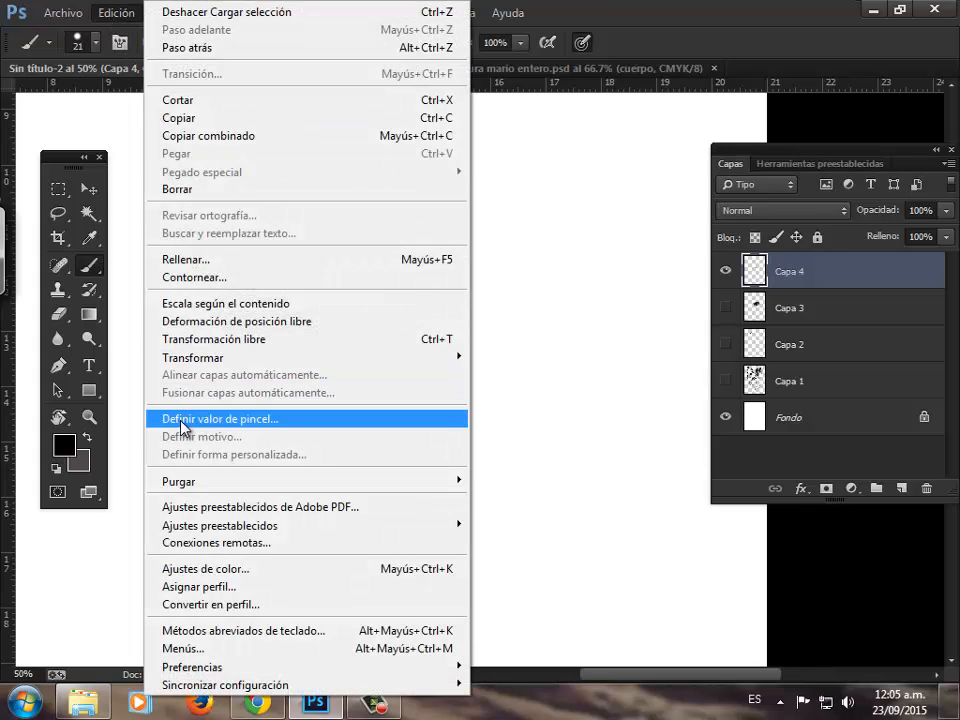
click(211, 420)
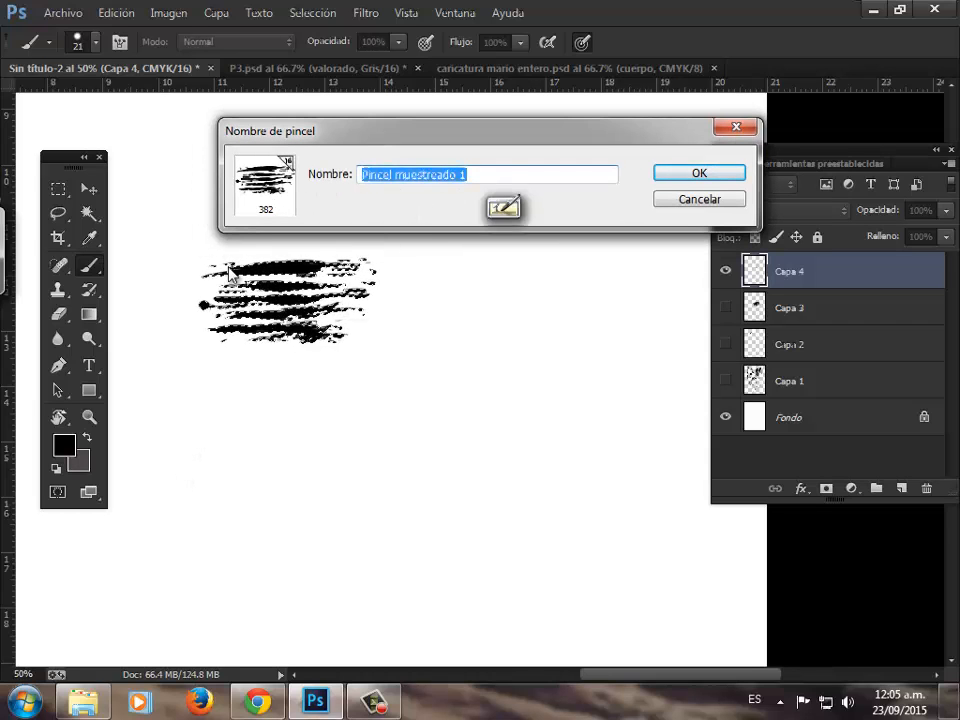
text(base muestra)
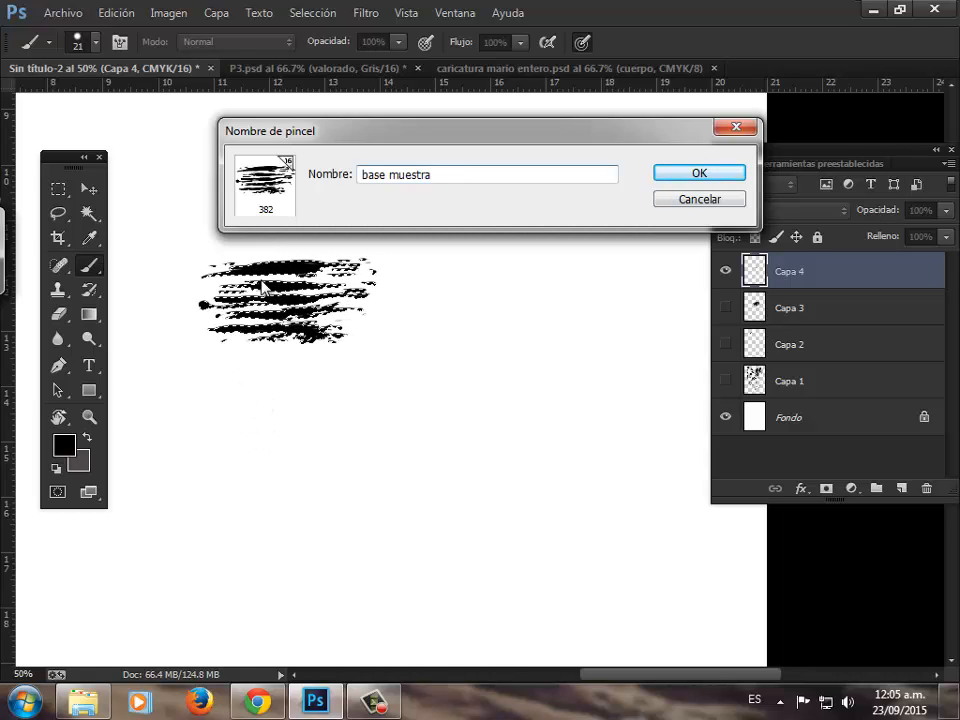
click(677, 178)
key(ctrl+d)
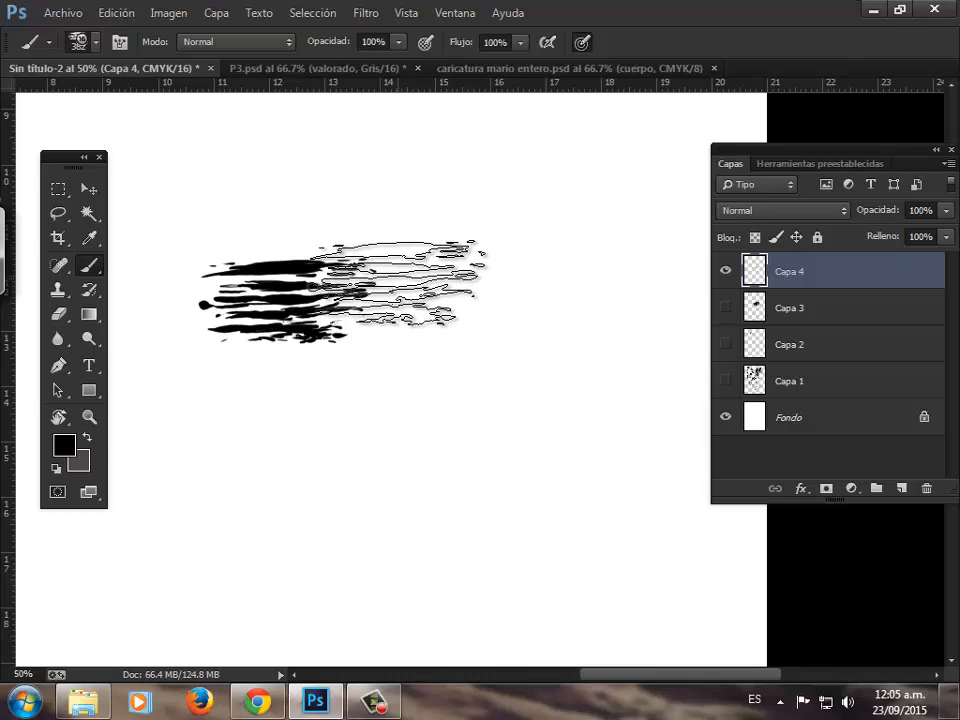
Step: Choose the base muestra brush and paint test stamps and short strokes around the original patch with varying pen pressure
right_click(415, 302)
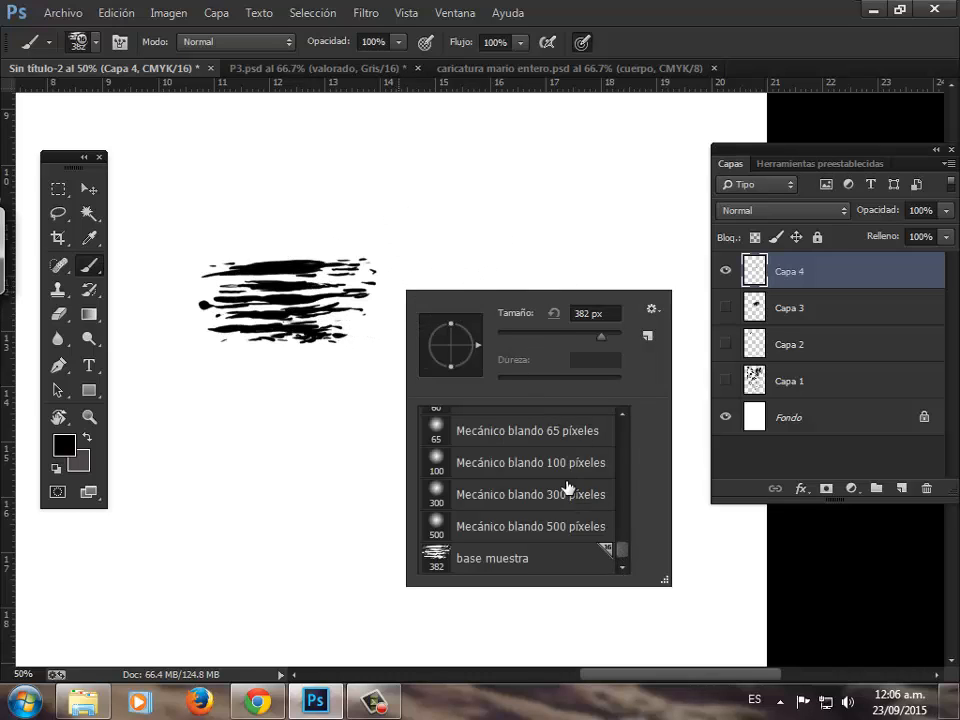
mouse_move(623, 553)
mouse_down()
mouse_move(626, 428)
mouse_move(624, 568)
mouse_up()
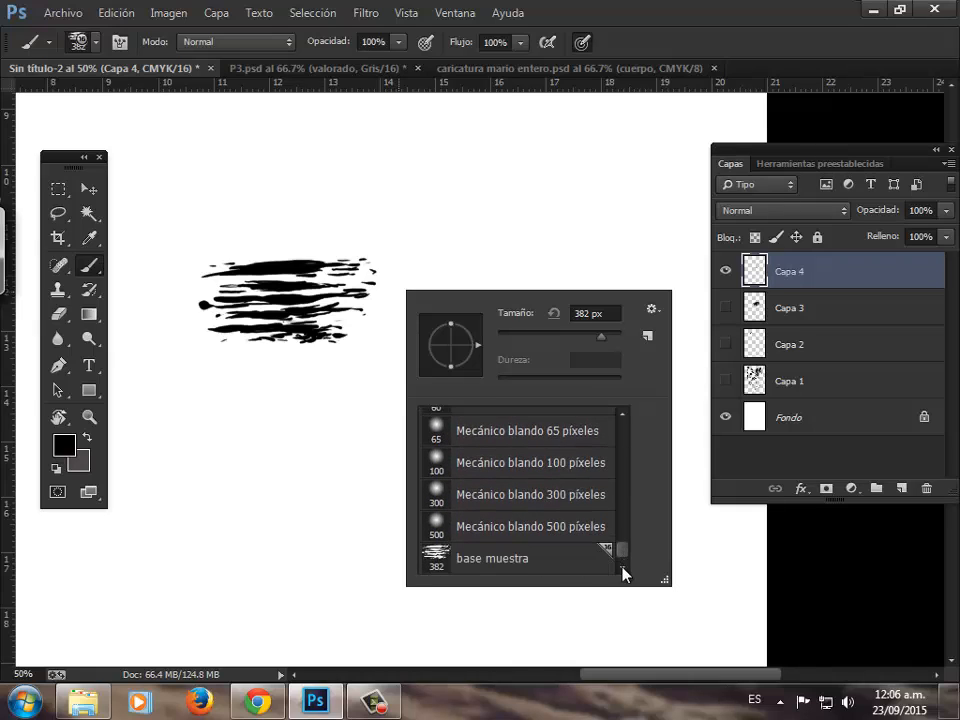
click(478, 562)
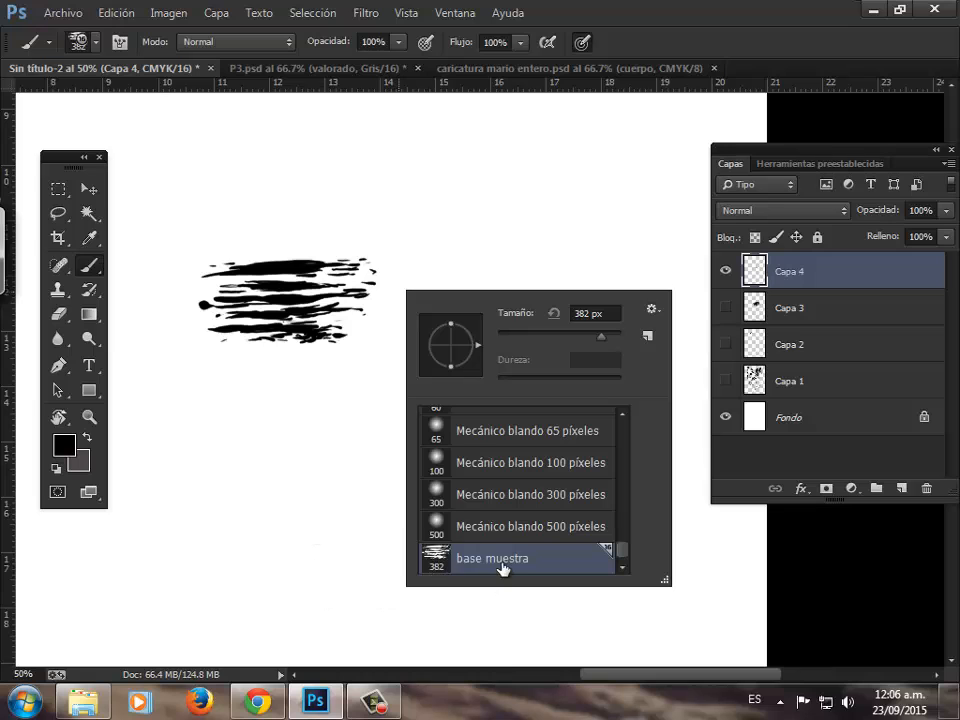
drag(437, 170, 441, 239)
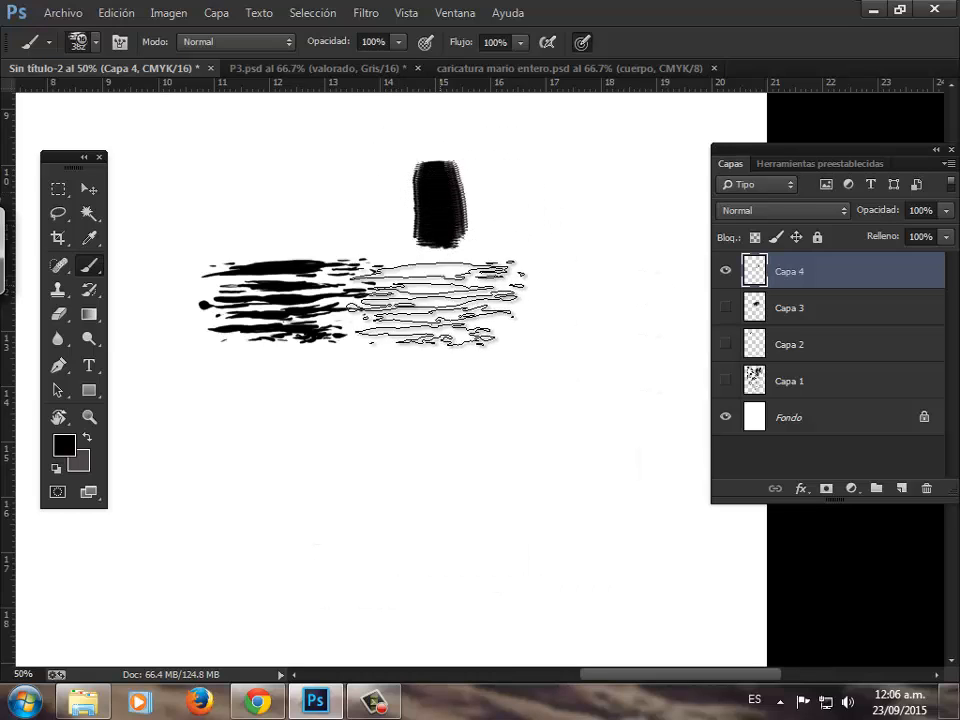
drag(437, 299, 424, 358)
mouse_move(310, 452)
mouse_down()
mouse_move(289, 450)
mouse_move(279, 461)
mouse_move(240, 443)
mouse_move(292, 392)
mouse_move(290, 185)
mouse_move(335, 178)
mouse_up()
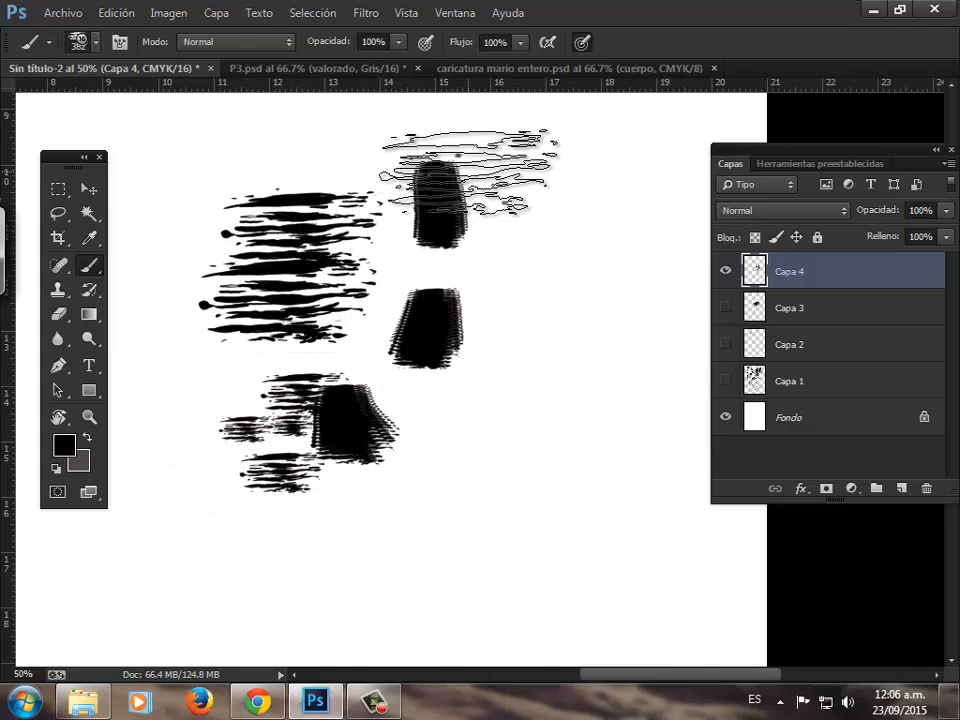
click(362, 153)
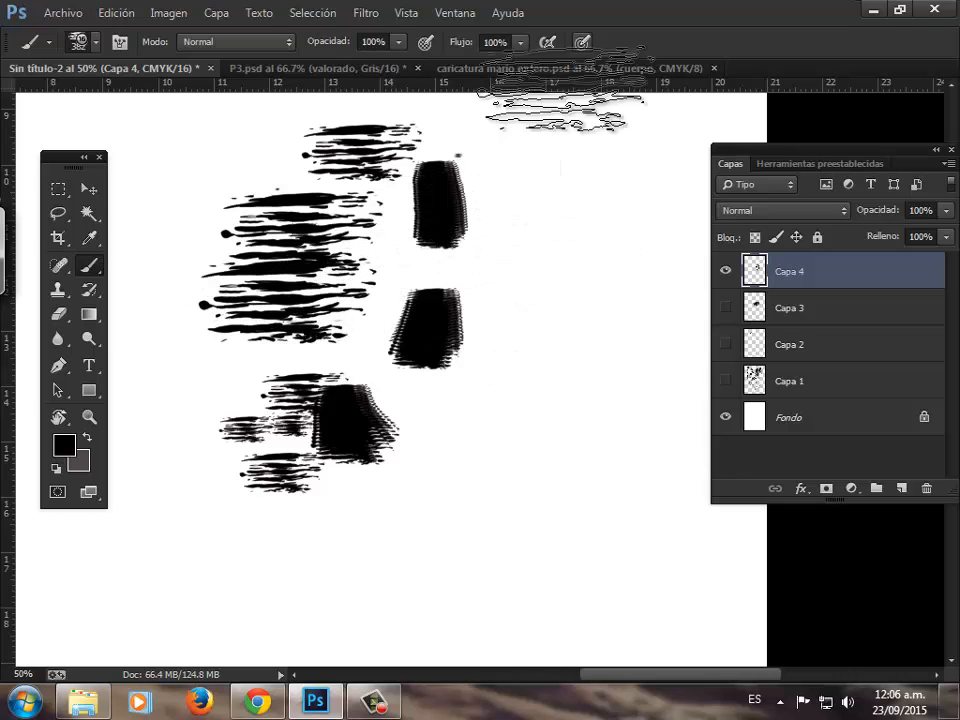
Step: Turn off pen pressure for brush size and paint a full-size stamp and wide overlapping strokes across Capa 4
click(532, 175)
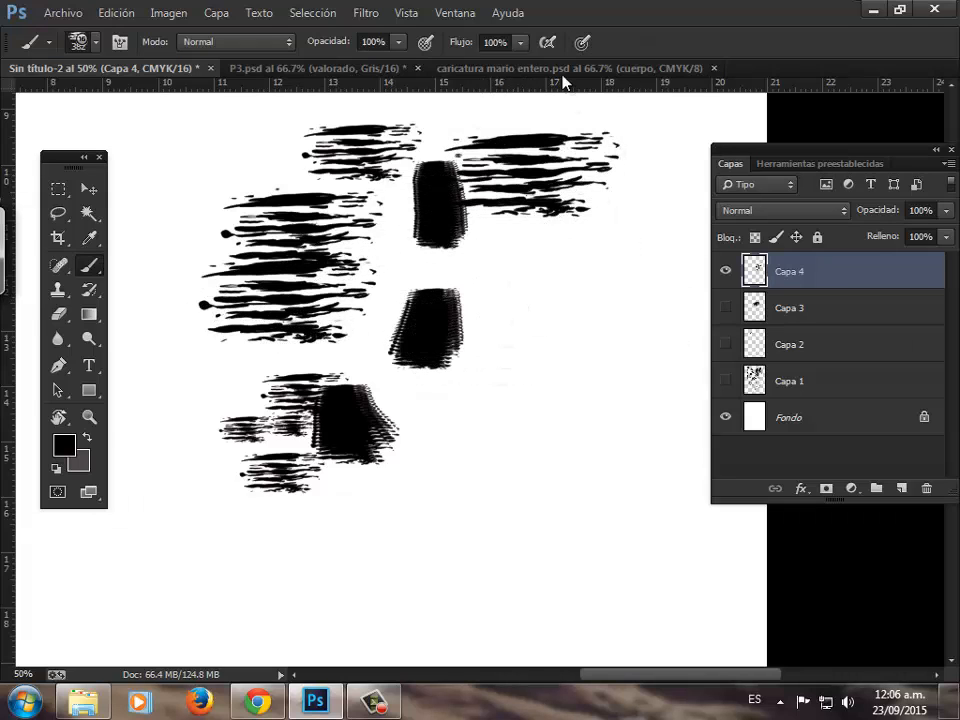
drag(527, 265, 510, 425)
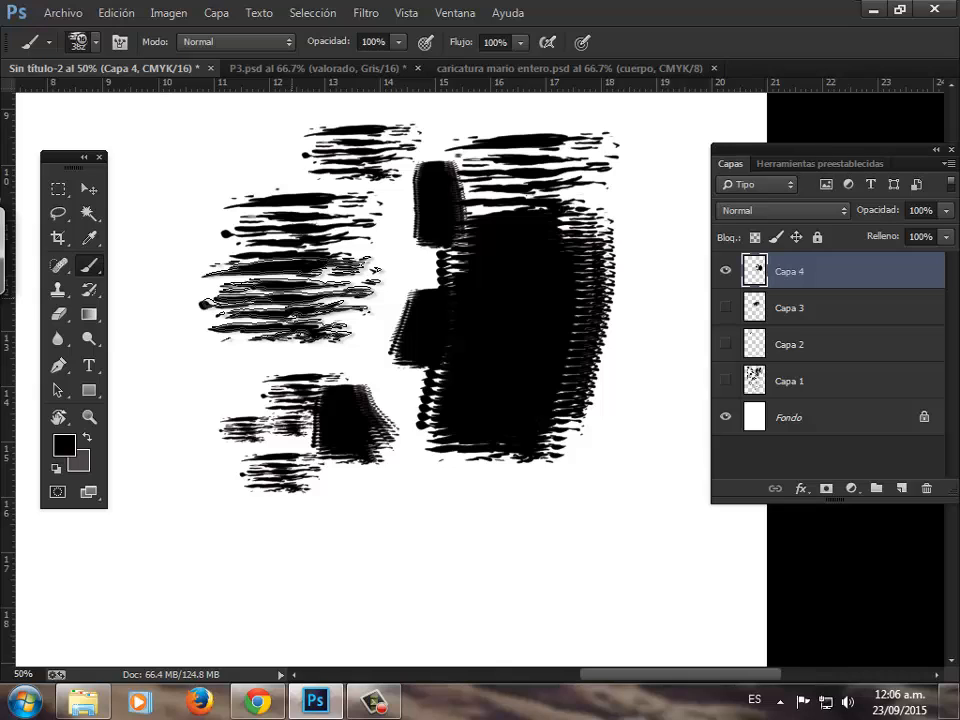
mouse_move(250, 140)
mouse_down()
mouse_move(260, 135)
mouse_move(180, 120)
mouse_move(245, 345)
mouse_move(350, 345)
mouse_up()
mouse_move(384, 280)
mouse_down()
mouse_move(392, 349)
mouse_move(396, 342)
mouse_up()
key(space)
drag(482, 320, 342, 318)
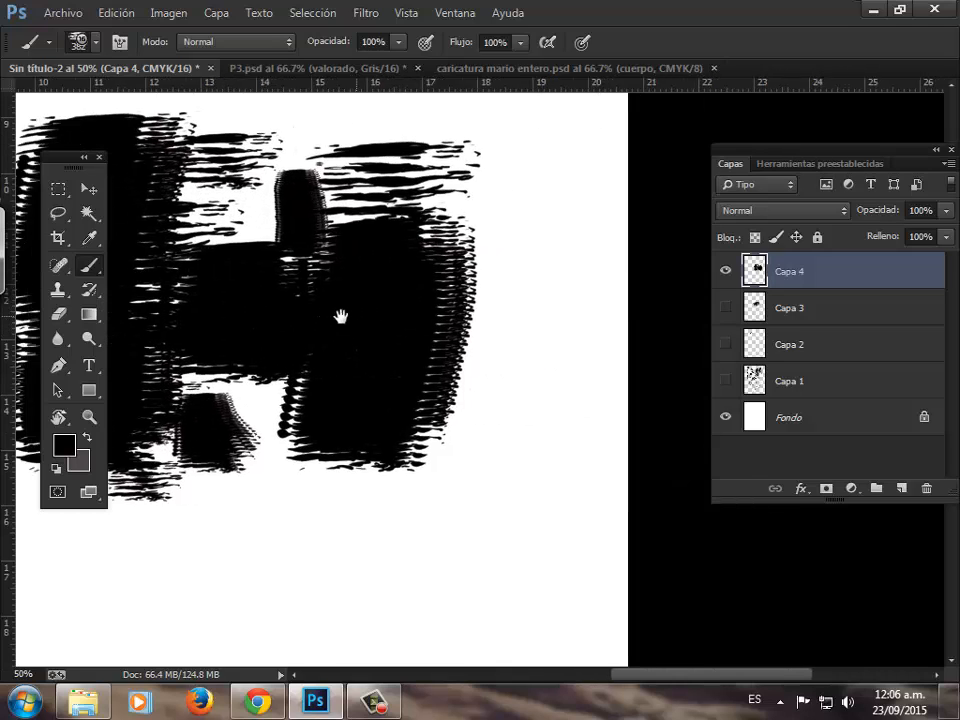
drag(509, 195, 498, 330)
key(space)
drag(372, 354, 422, 297)
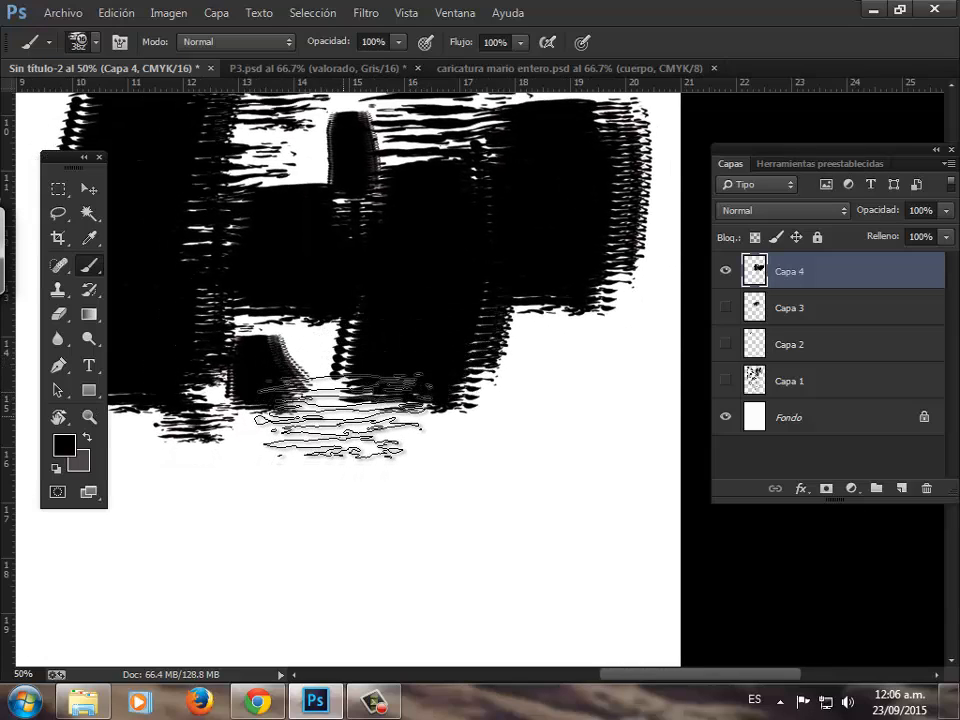
Step: Undo the wide full-size test strokes painted across Capa 4
key(ctrl+z)
key(ctrl+alt+z)
key(ctrl+alt+z)
key(ctrl+alt+z)
key(ctrl+alt+z)
key(ctrl+alt+z)
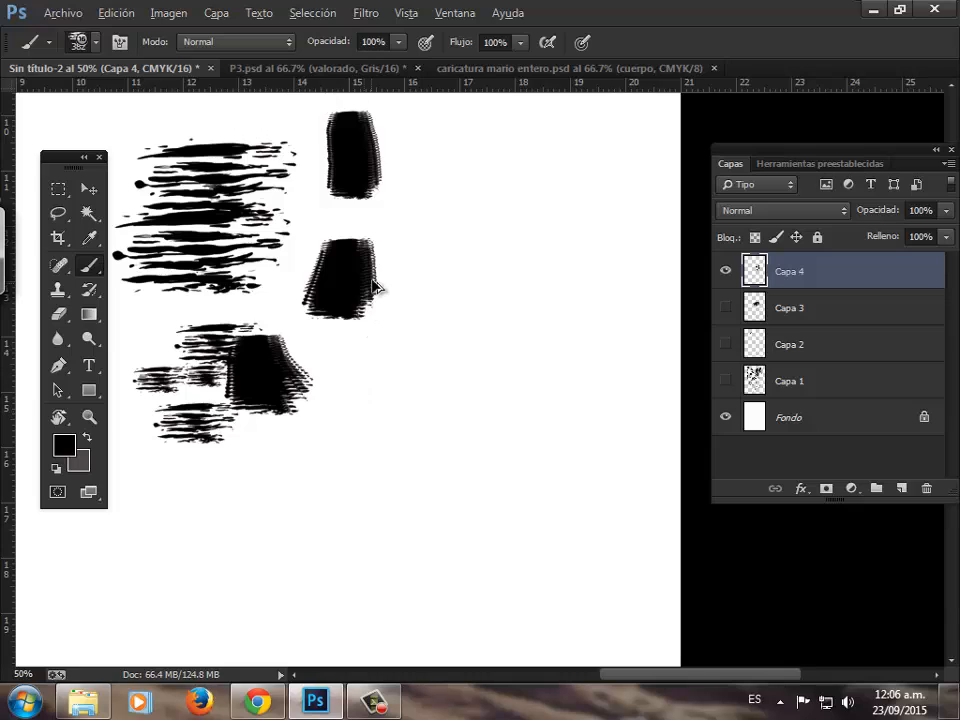
Step: Examine the hair, face and beard strokes in caricatura mario entero.psd and the shaded eye in P3.psd
right_click(380, 287)
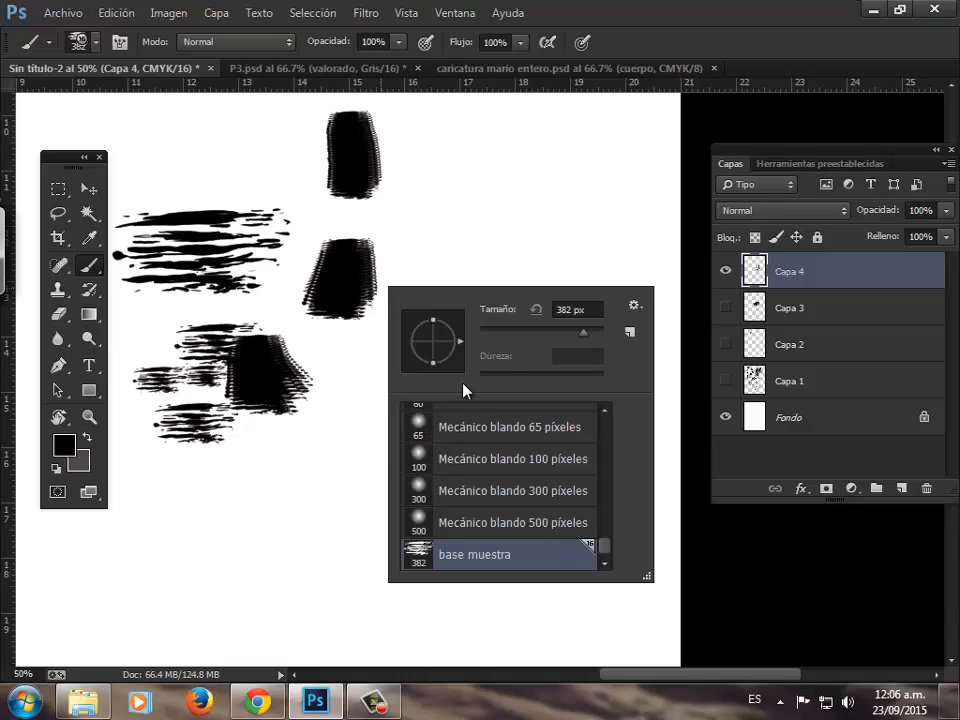
click(476, 70)
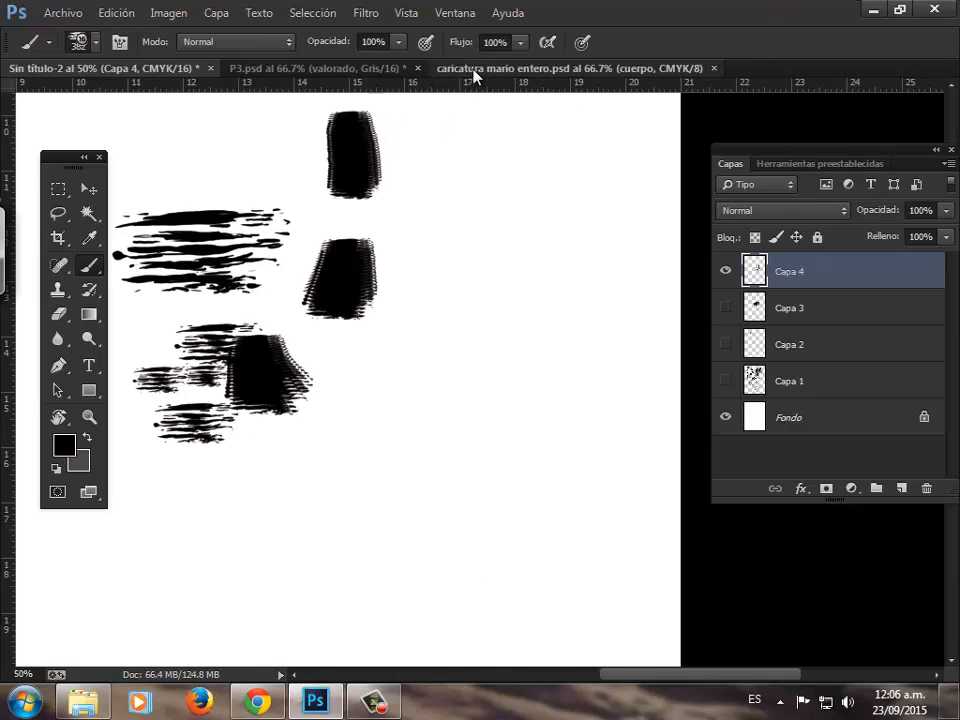
click(96, 415)
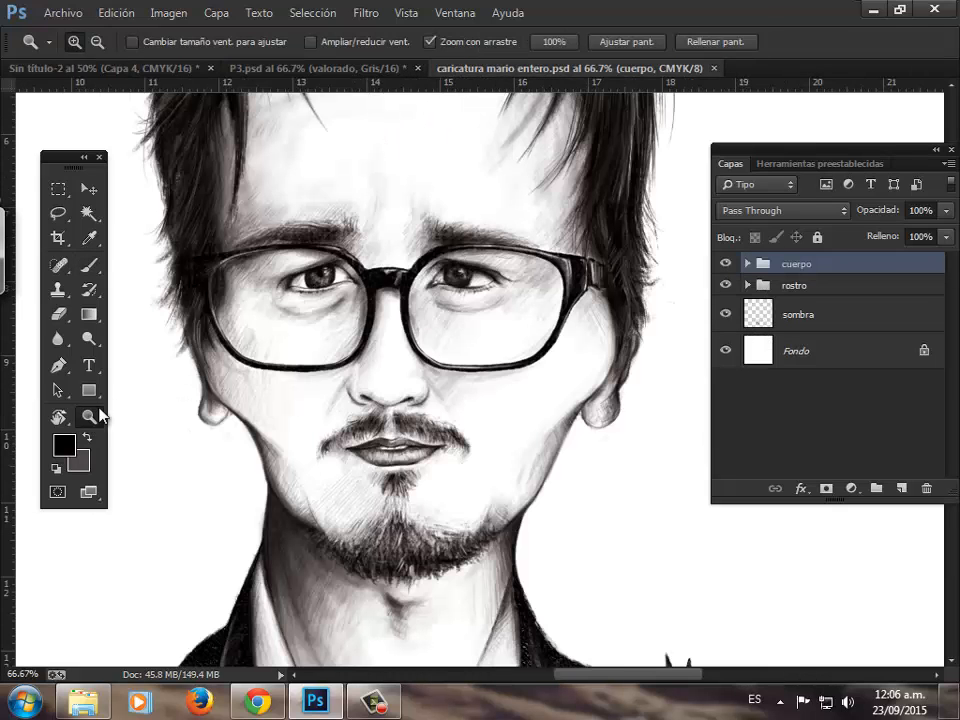
click(381, 329)
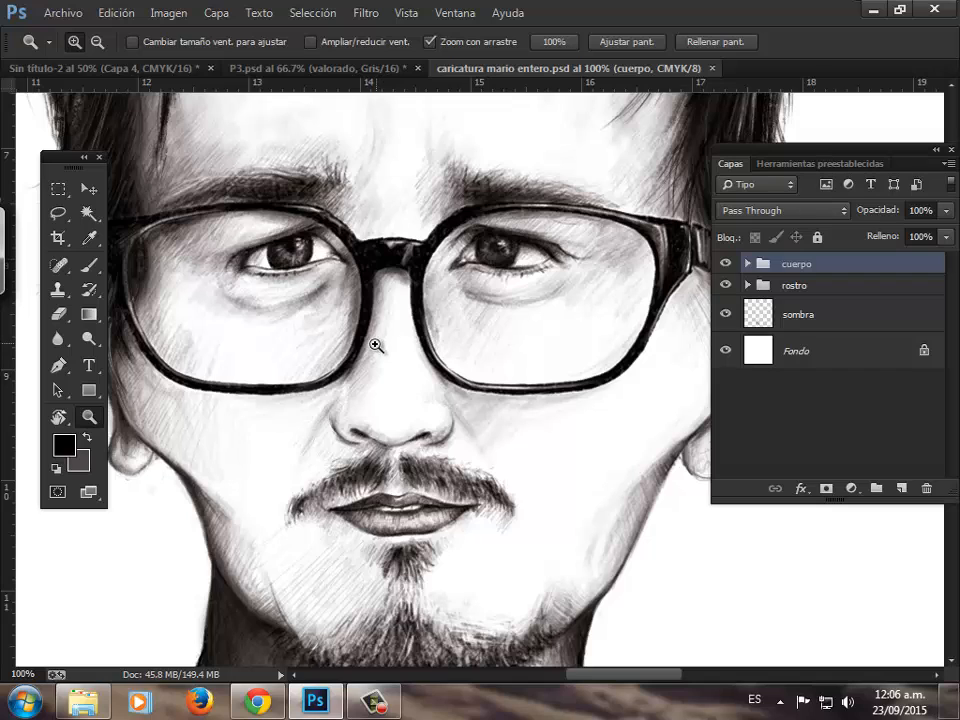
drag(375, 340, 406, 313)
drag(263, 290, 334, 493)
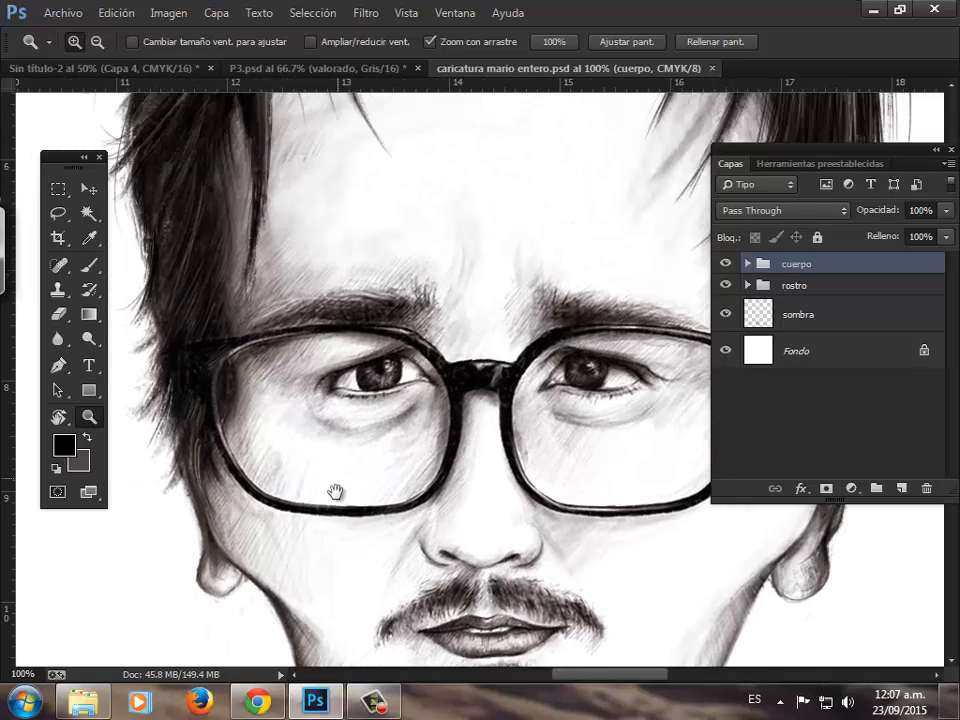
drag(334, 150, 354, 482)
click(466, 285)
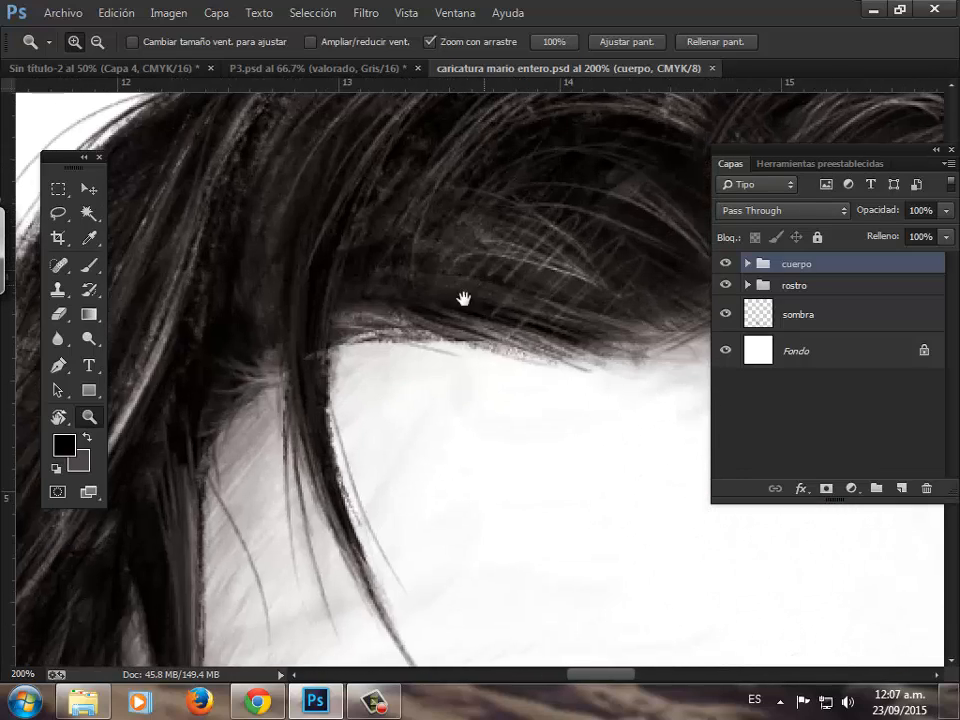
drag(465, 298, 333, 312)
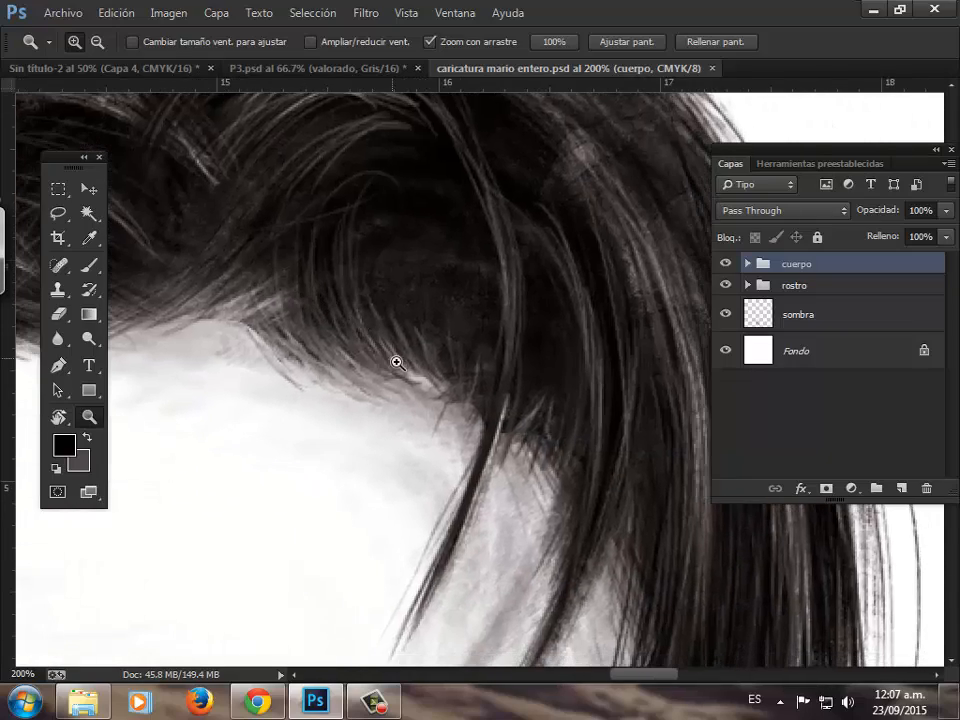
alt+click(408, 372)
drag(401, 394, 360, 184)
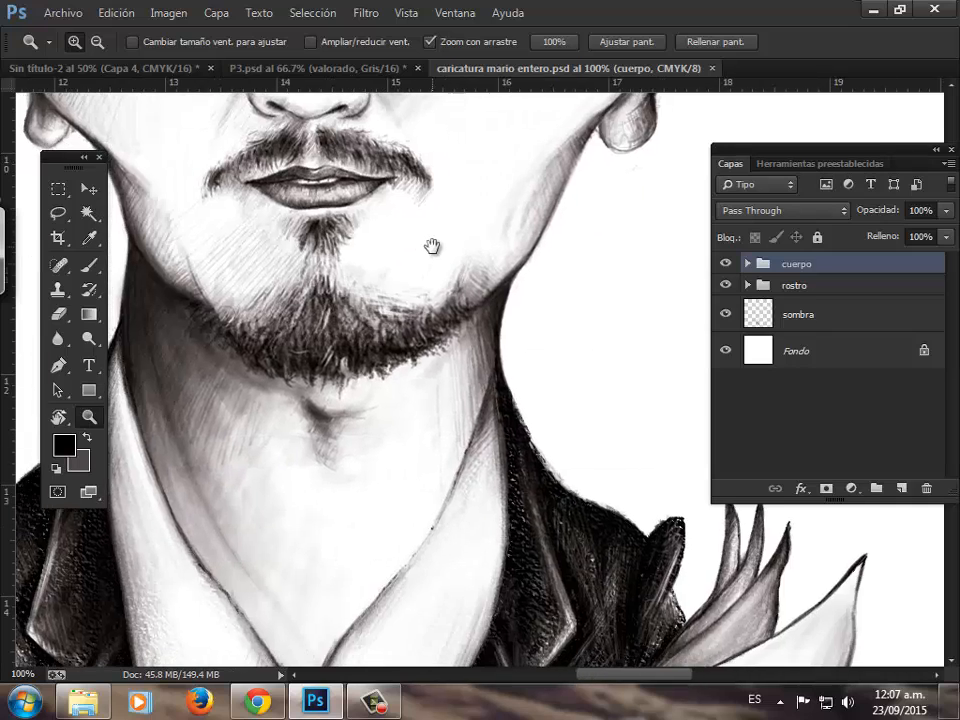
drag(432, 246, 407, 267)
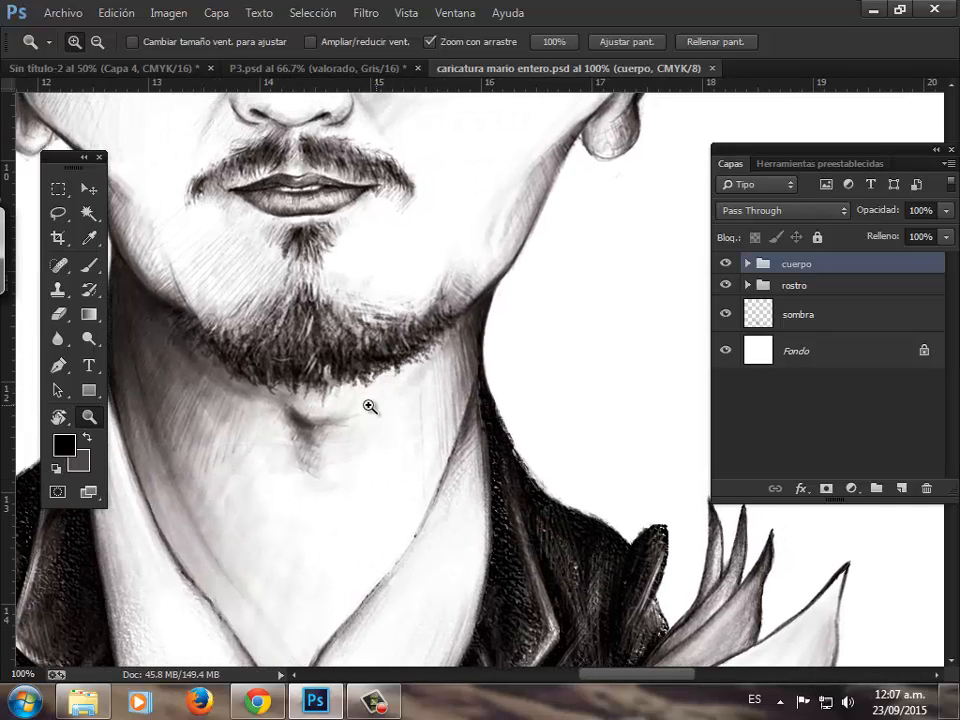
drag(369, 406, 384, 481)
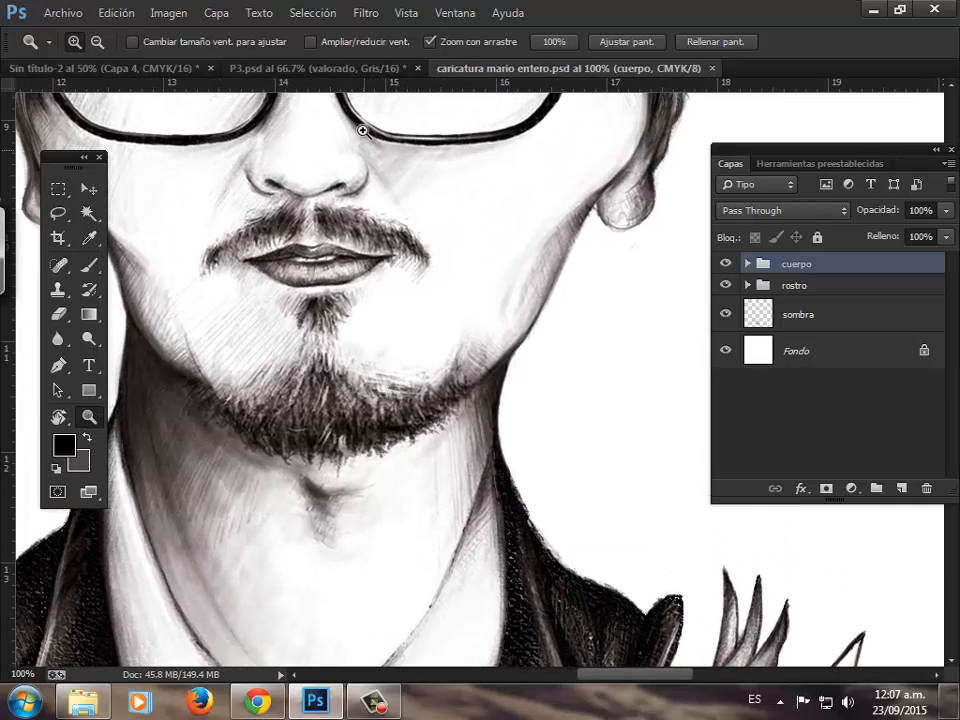
click(365, 70)
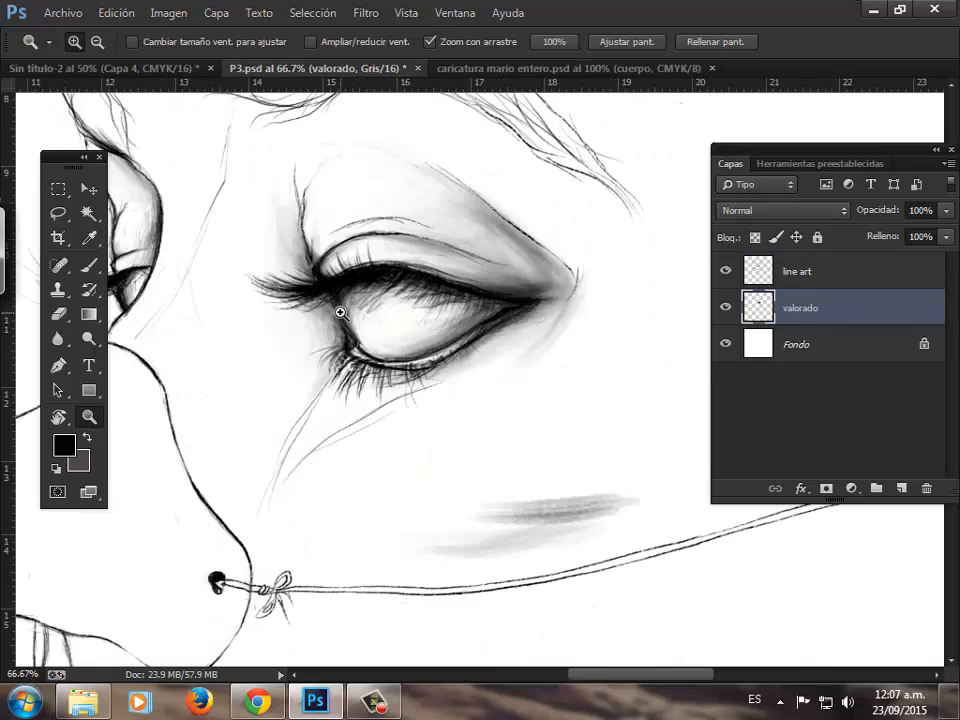
Step: Return to the Sin título-2 document, open the brush settings for the base muestra brush and turn off Suavizar
click(157, 70)
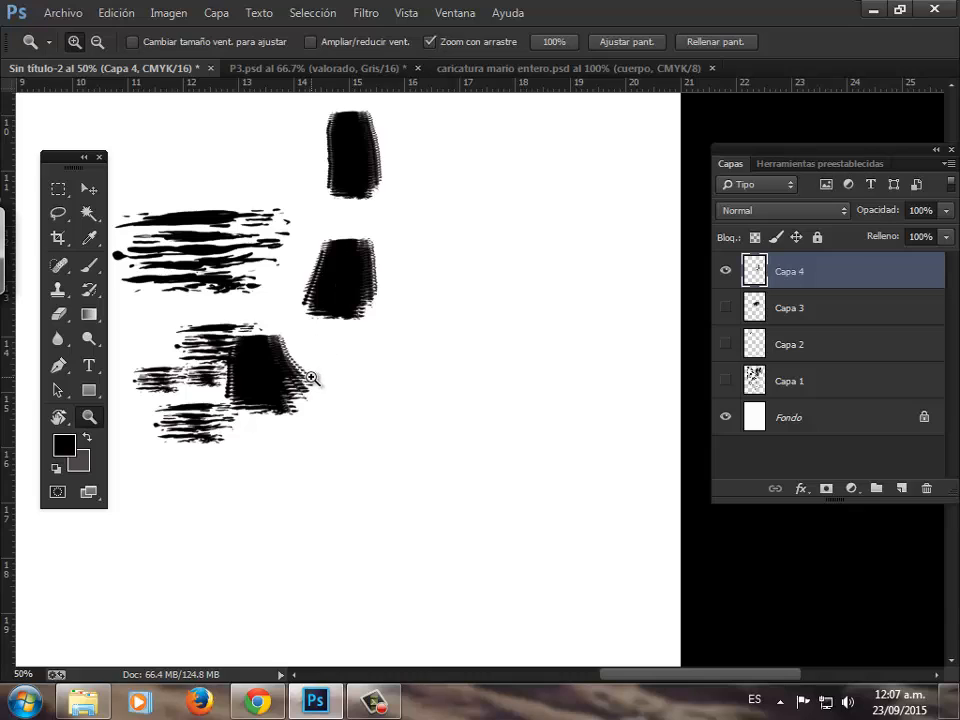
key(b)
right_click(428, 294)
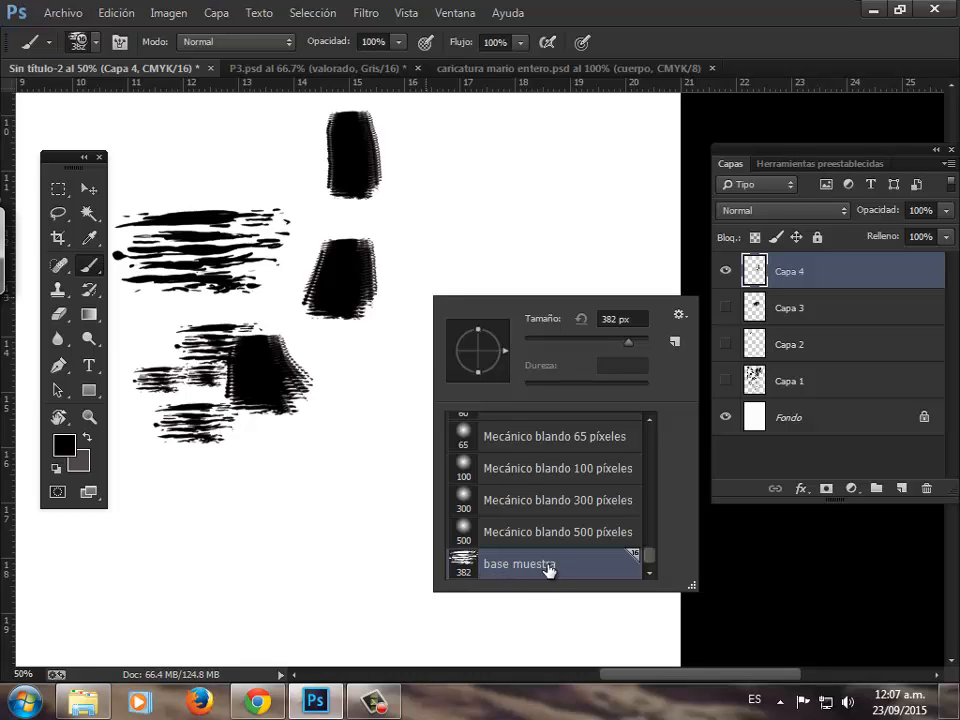
click(657, 32)
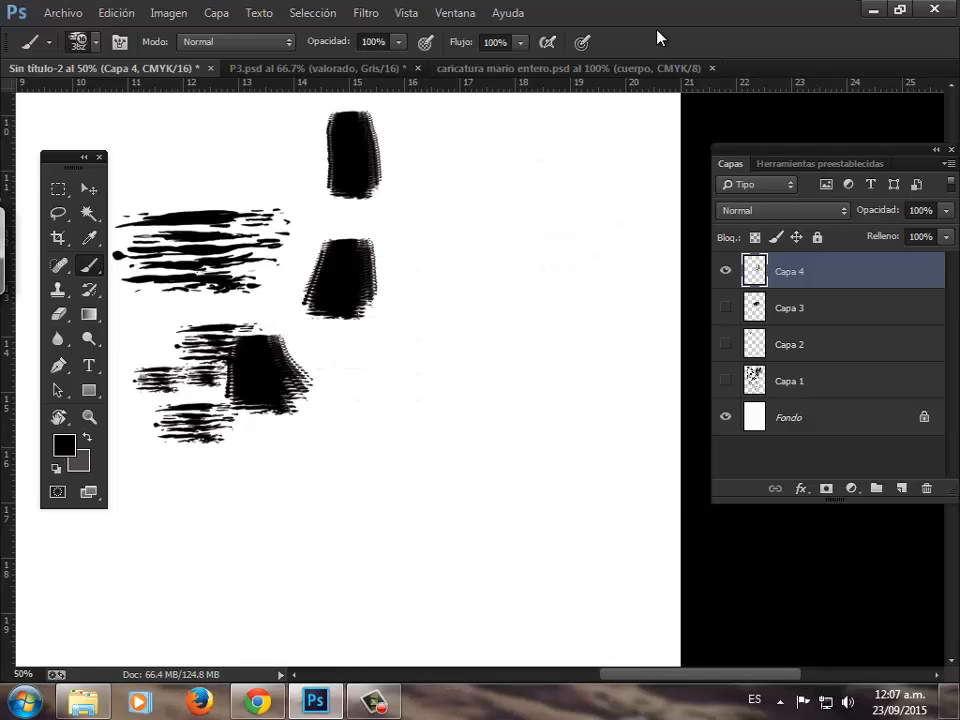
key(F5)
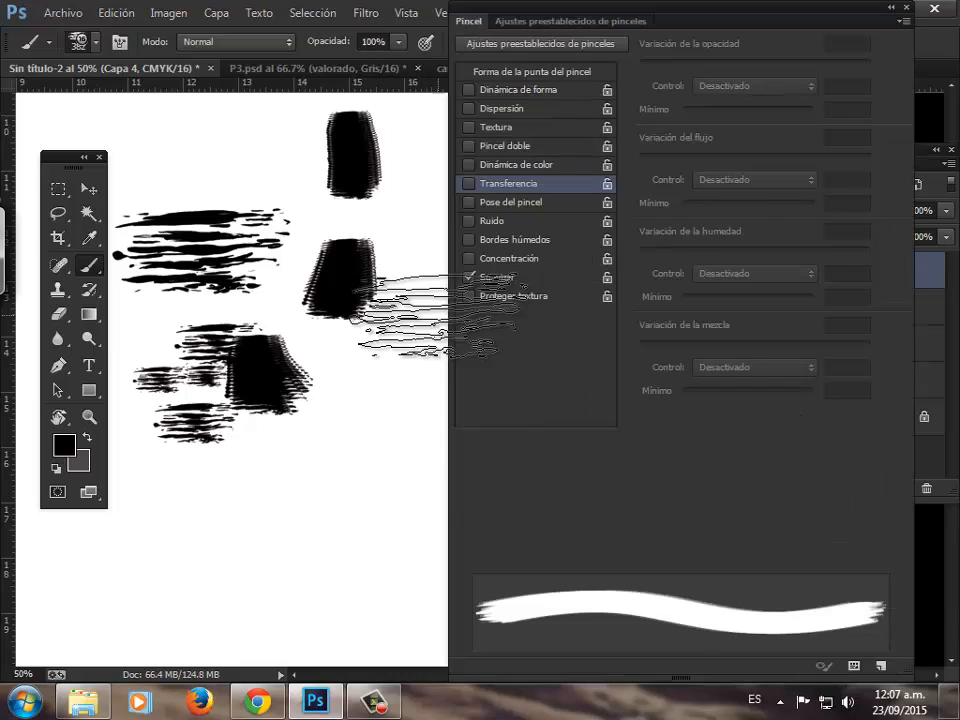
drag(570, 10, 550, 10)
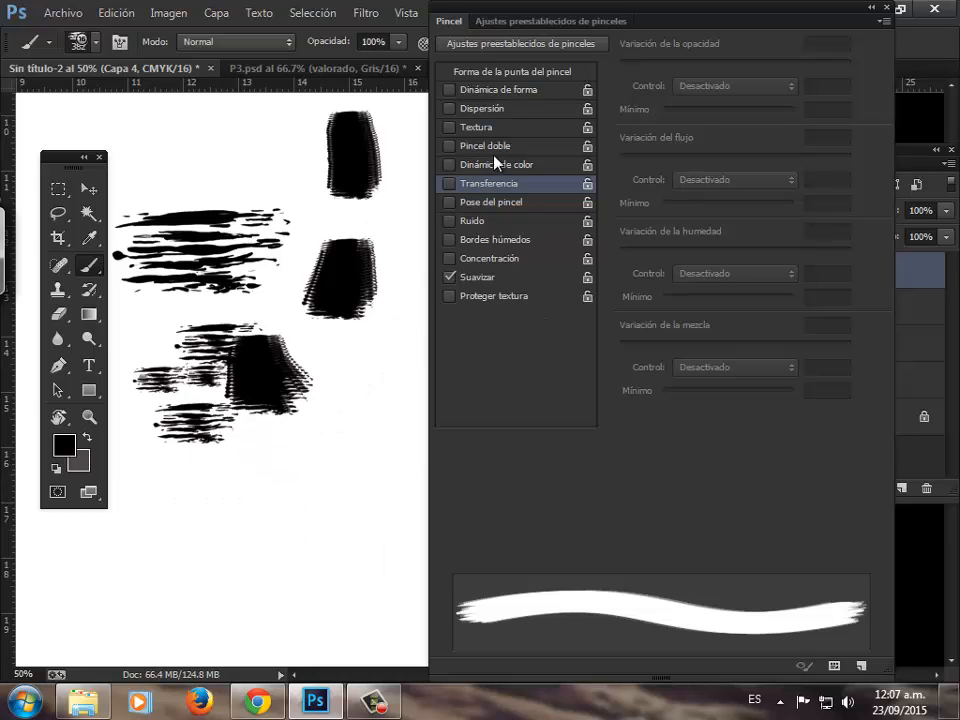
click(451, 279)
drag(490, 18, 527, 18)
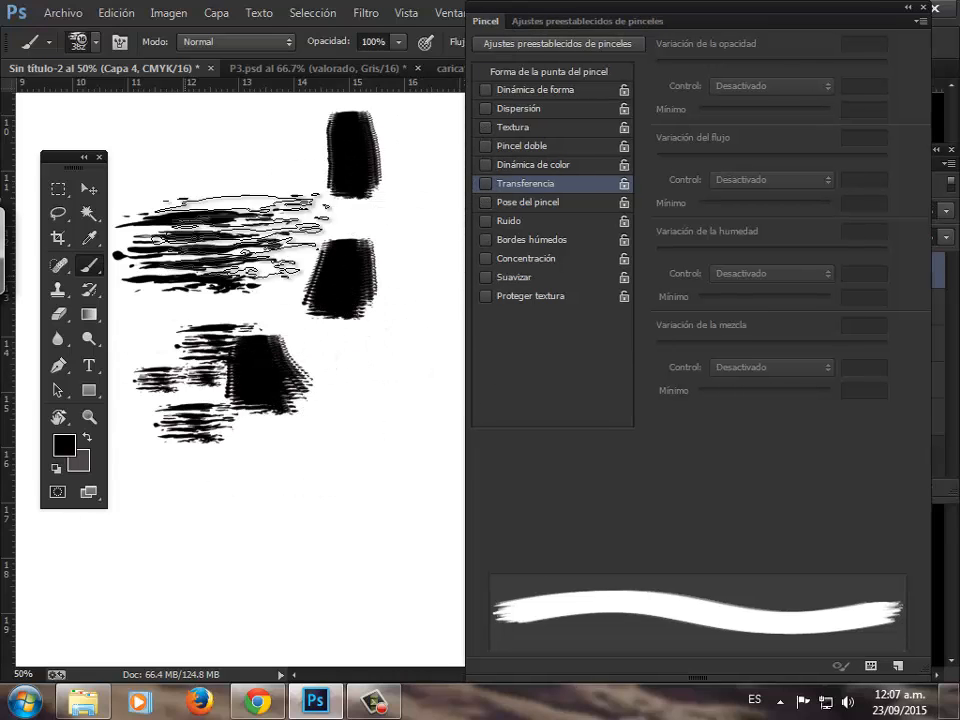
Step: Set the brush tip shape to a size of 10 px, an angle of -4° and a spacing of 1%
click(508, 75)
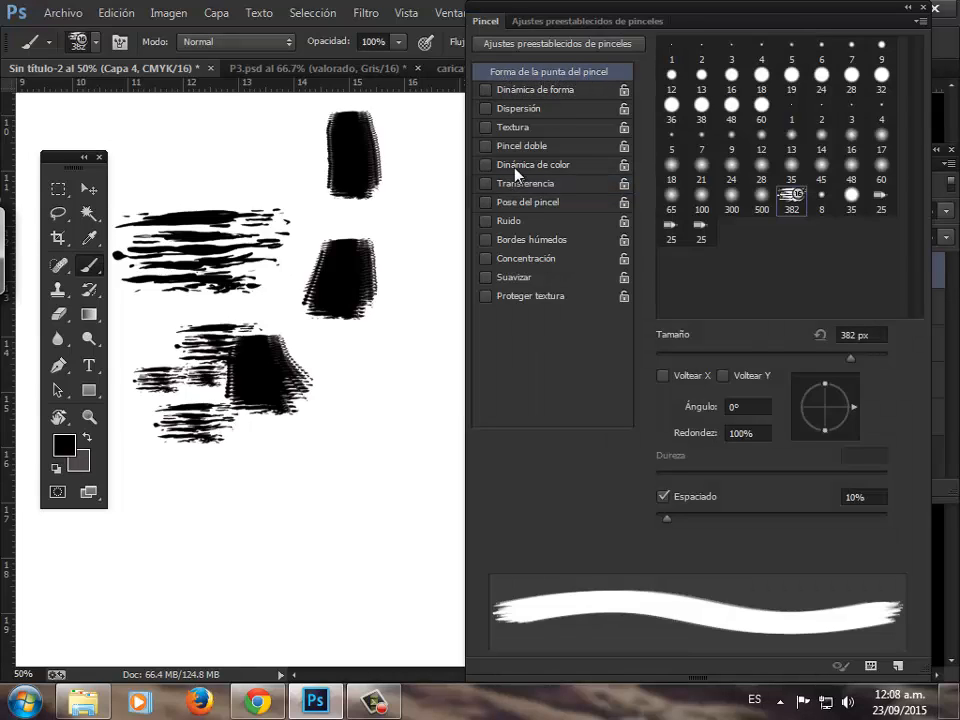
click(870, 337)
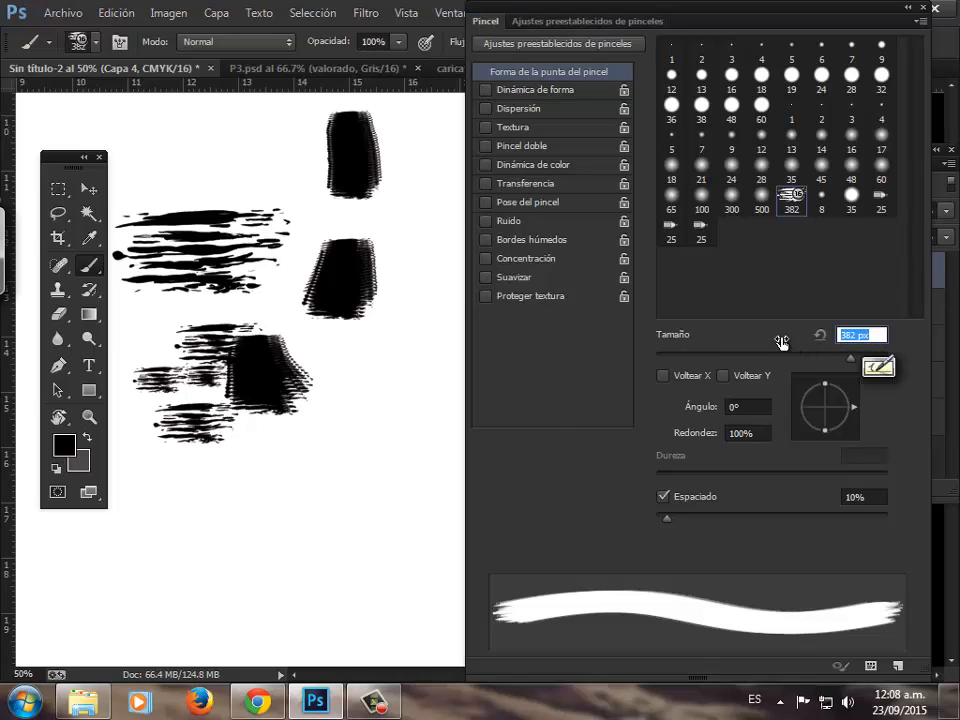
text(10)
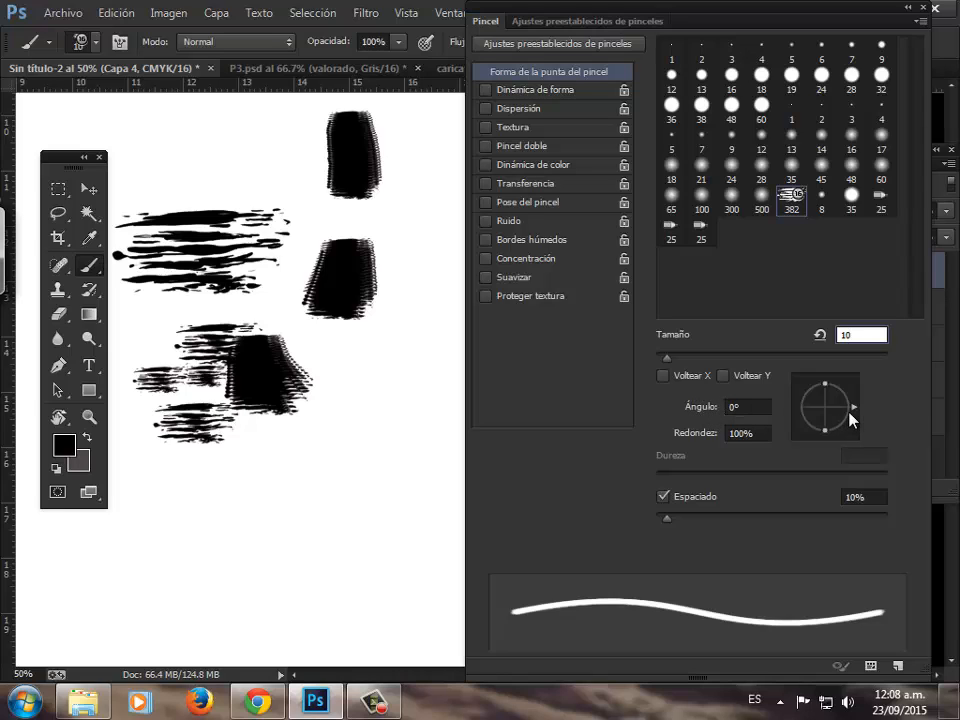
mouse_move(853, 411)
mouse_down()
mouse_move(851, 399)
mouse_move(850, 409)
mouse_up()
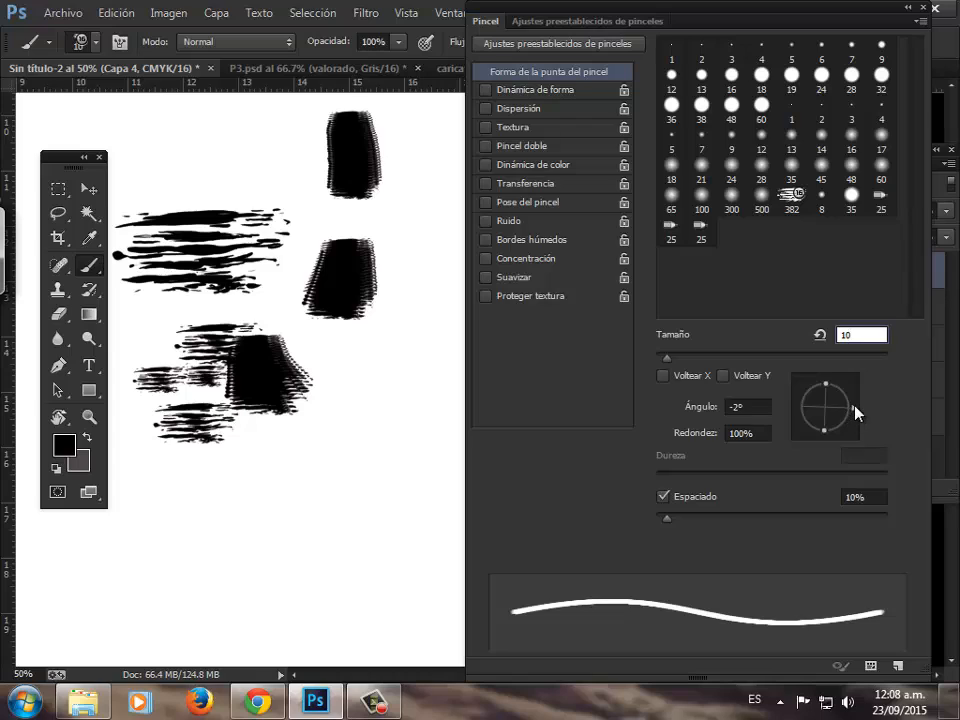
drag(855, 412, 854, 414)
click(874, 500)
text(1)
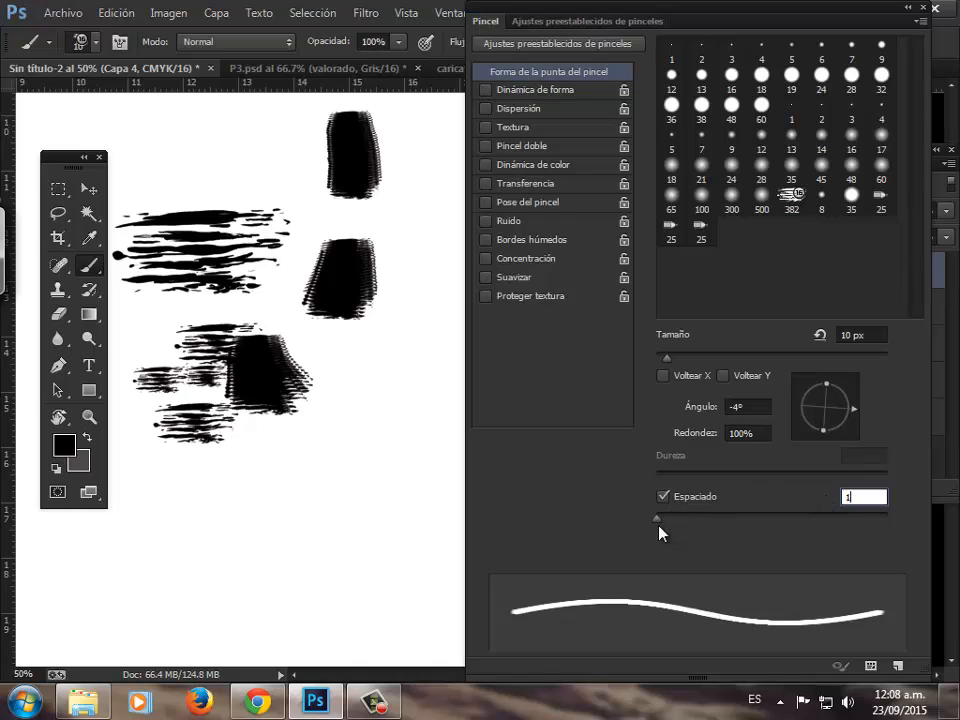
Step: Try wider brush tip spacings up to 998% in the stroke preview and reset the spacing to 1%
mouse_move(657, 521)
mouse_down()
mouse_move(748, 517)
mouse_move(864, 538)
mouse_move(852, 535)
mouse_up()
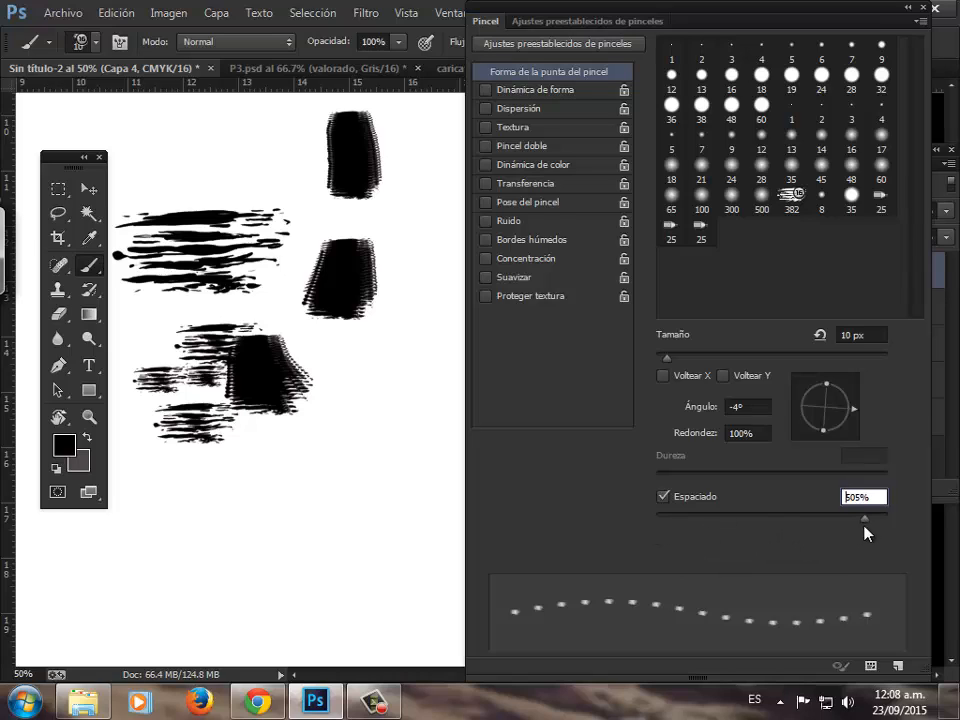
drag(868, 521, 886, 525)
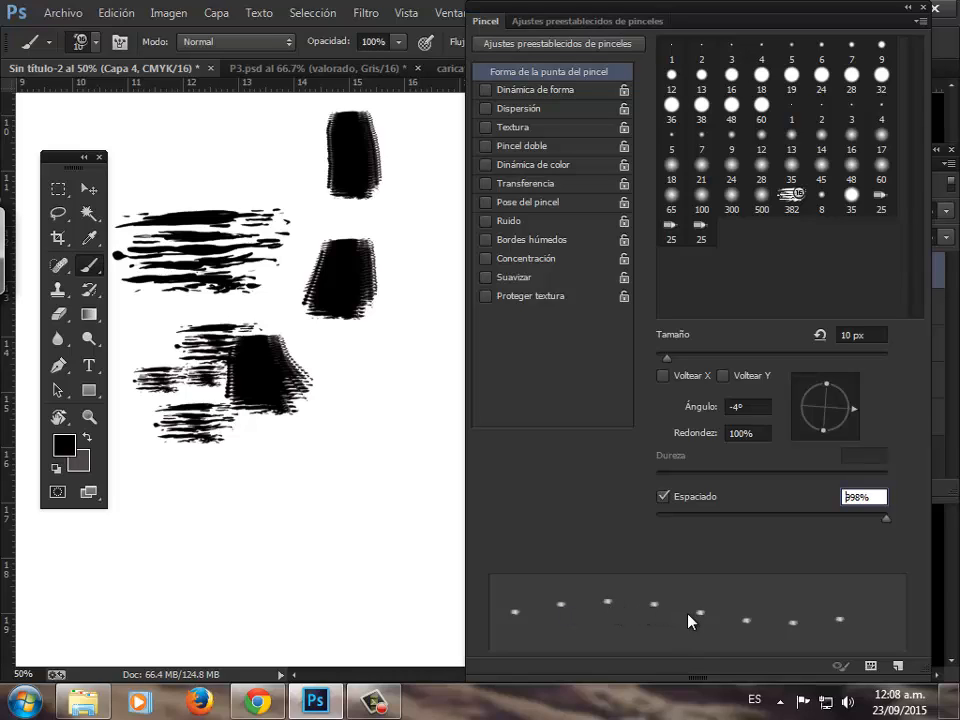
mouse_move(872, 517)
mouse_down()
mouse_move(861, 531)
mouse_move(815, 538)
mouse_move(662, 523)
mouse_up()
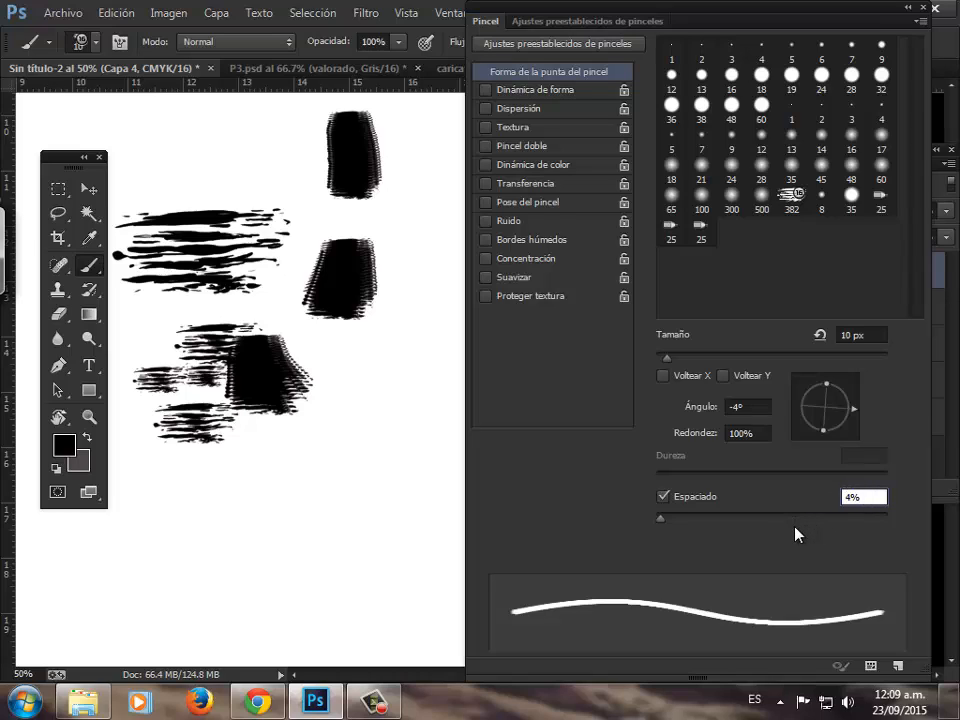
text(1)
double_click(862, 496)
text(1)
Step: Enable Dinámica de forma with size controlled by Presión de la pluma, a minimum diameter of 24% and an angle variation of 36%
click(545, 92)
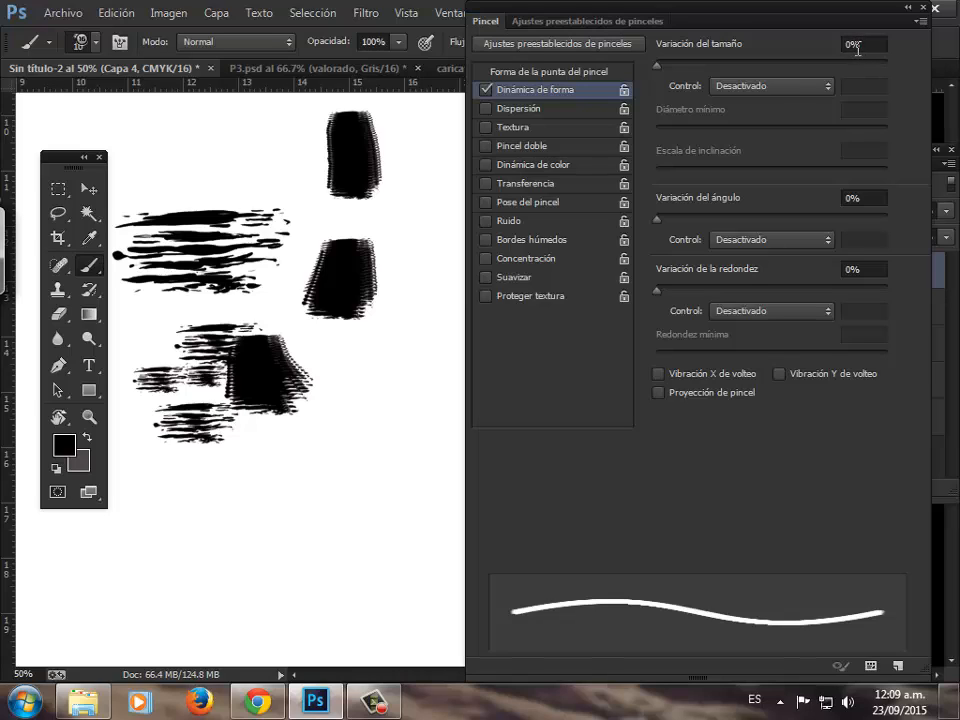
click(792, 88)
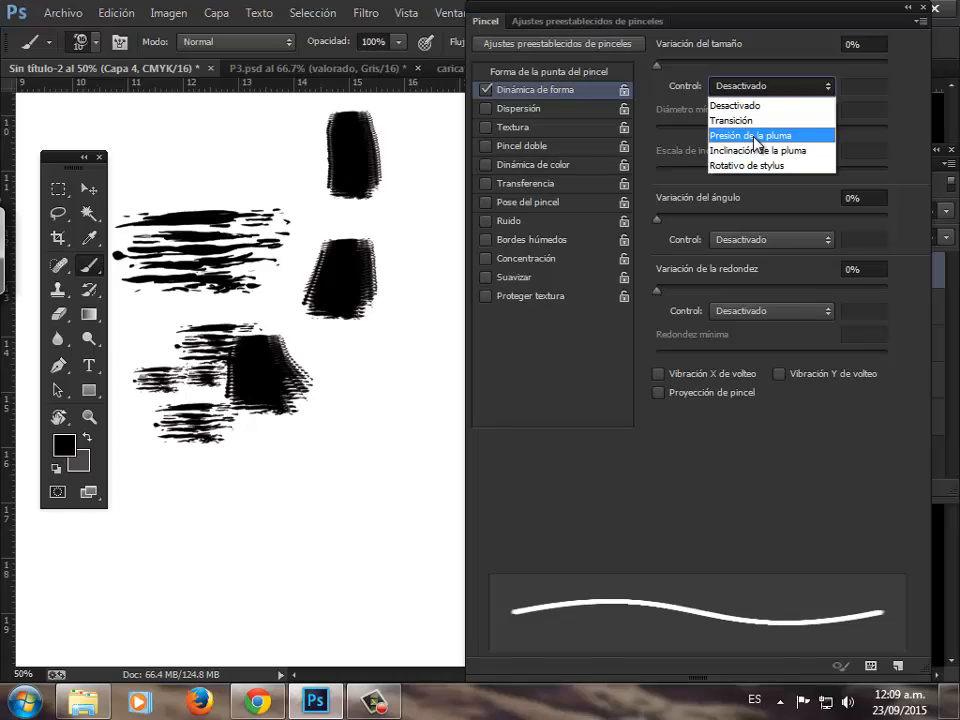
click(745, 136)
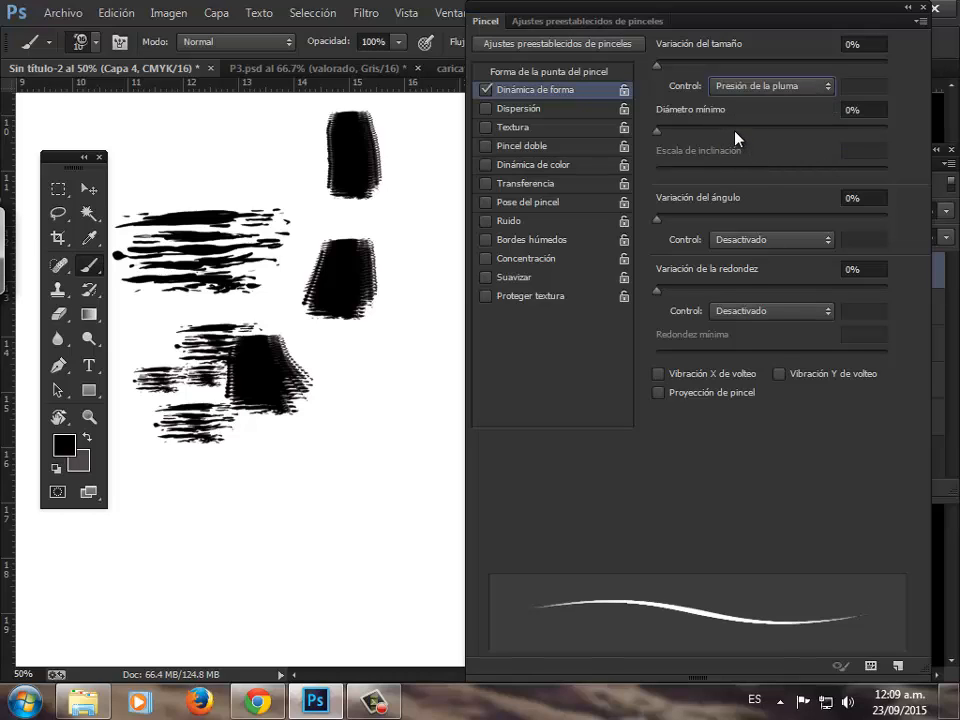
click(856, 109)
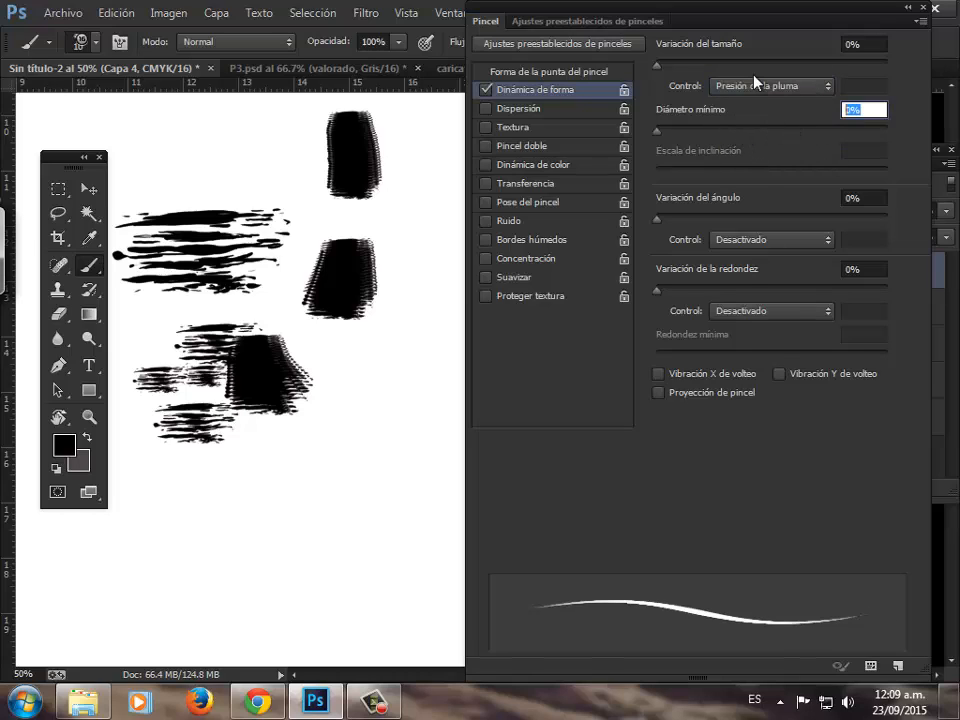
text(24)
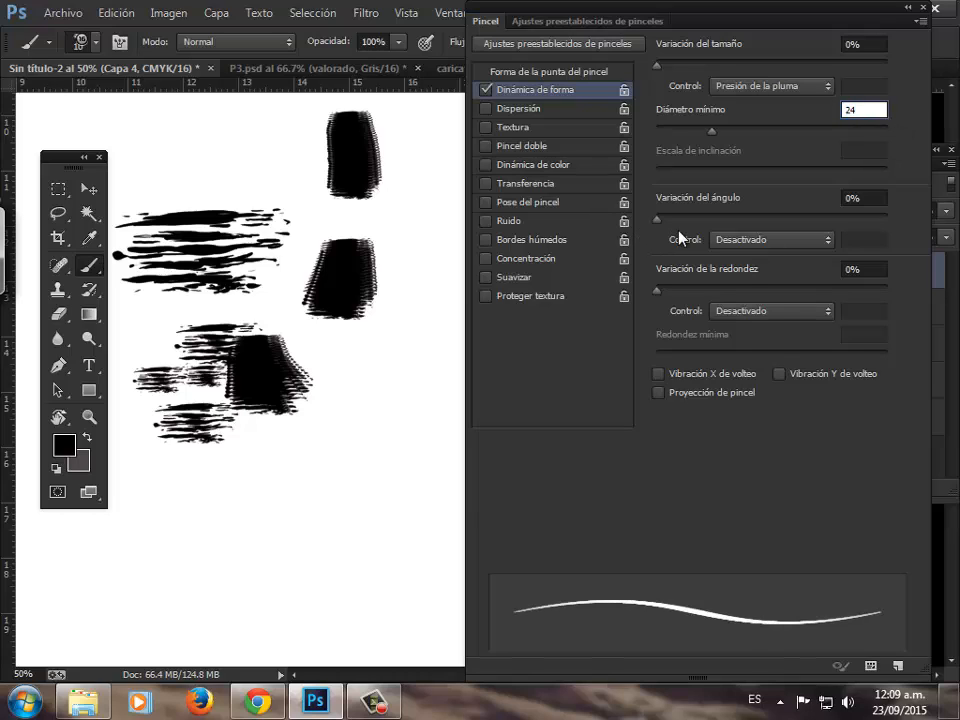
key(Tab)
text(36)
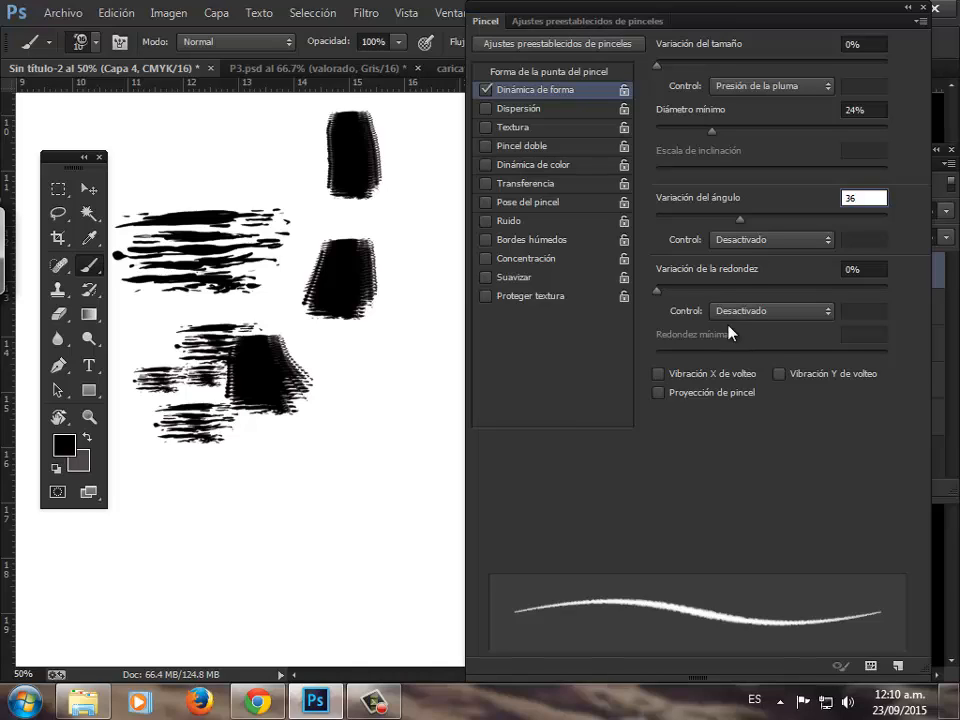
Step: Enable Textura, replace the current patterns with the Superficies artísticas set and pick its first, woven-looking pattern
click(519, 131)
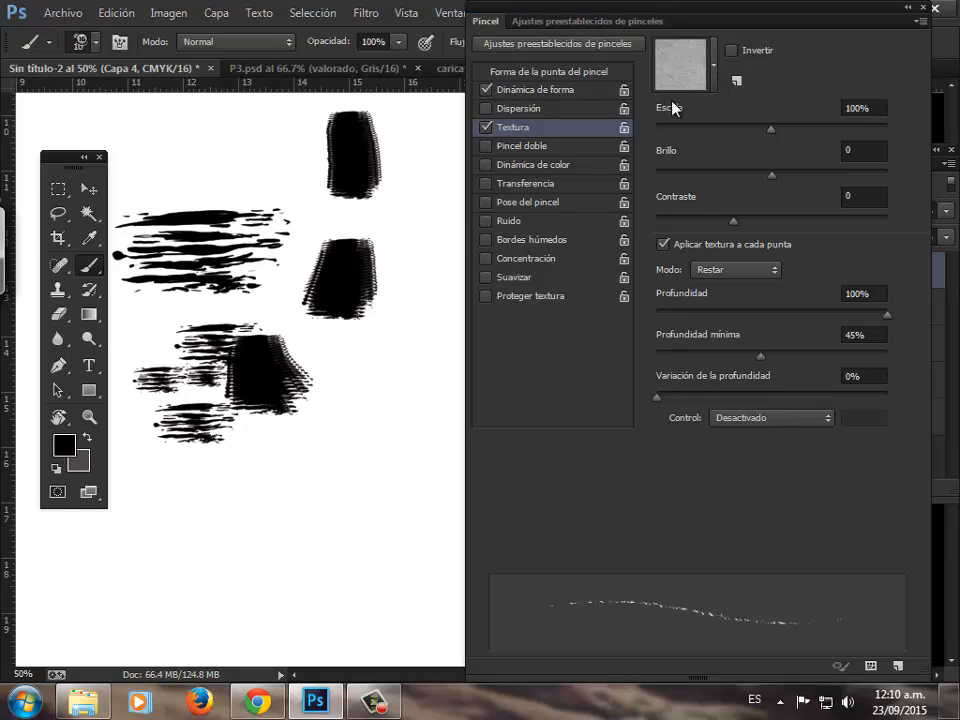
click(714, 68)
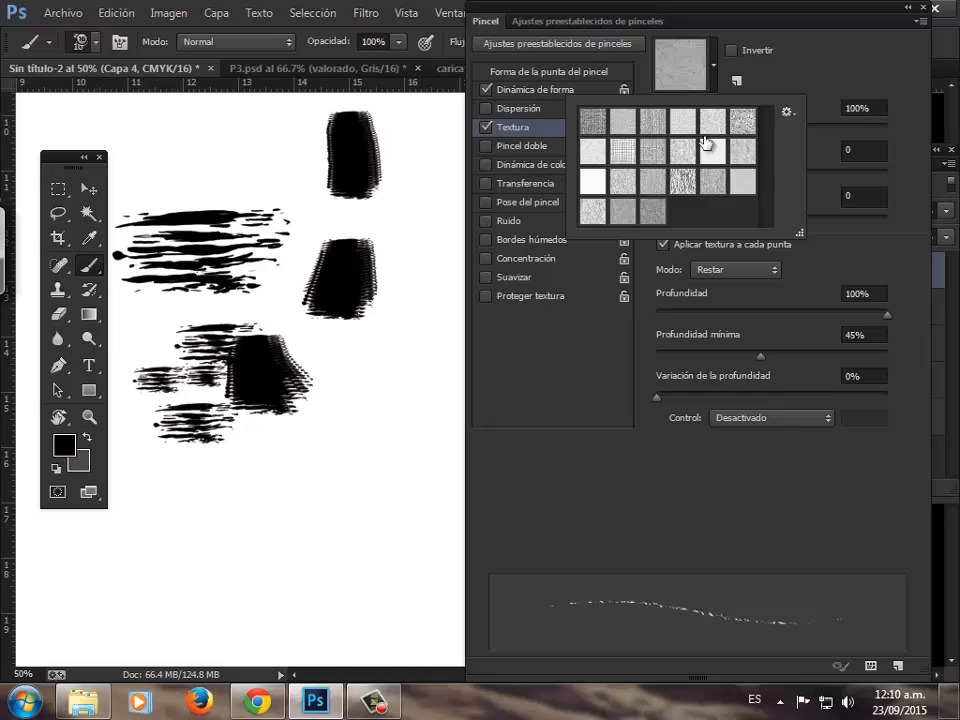
click(788, 113)
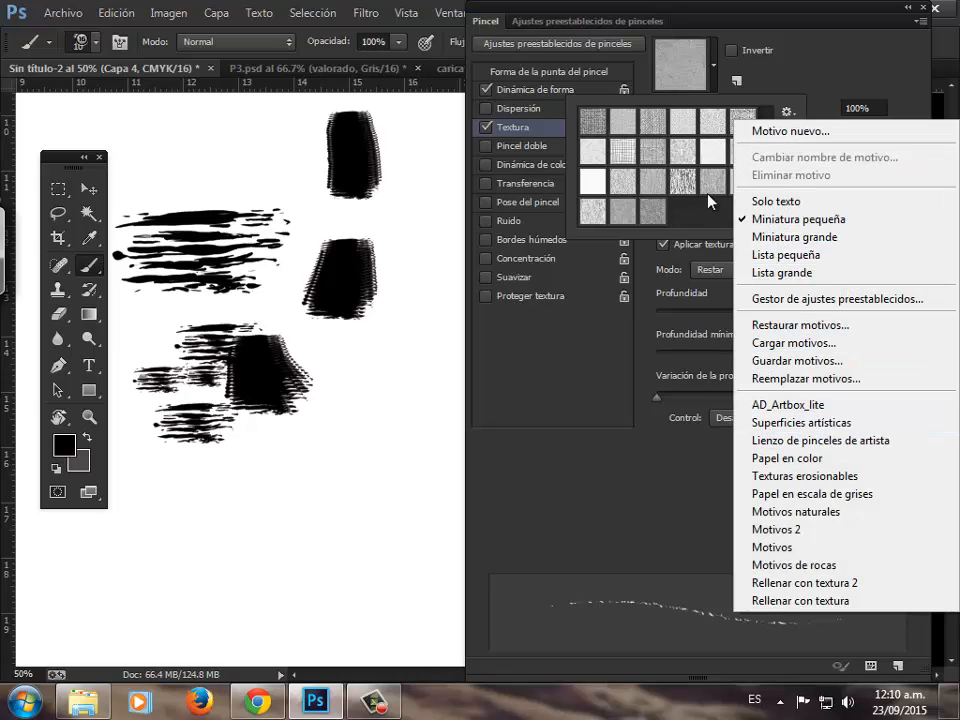
click(788, 424)
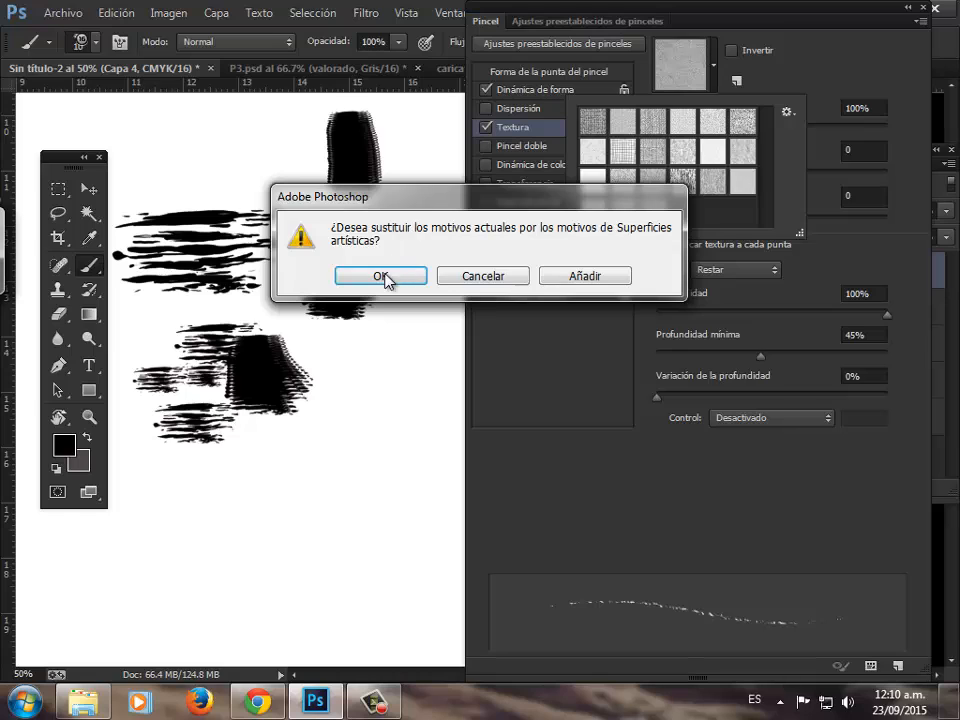
click(381, 275)
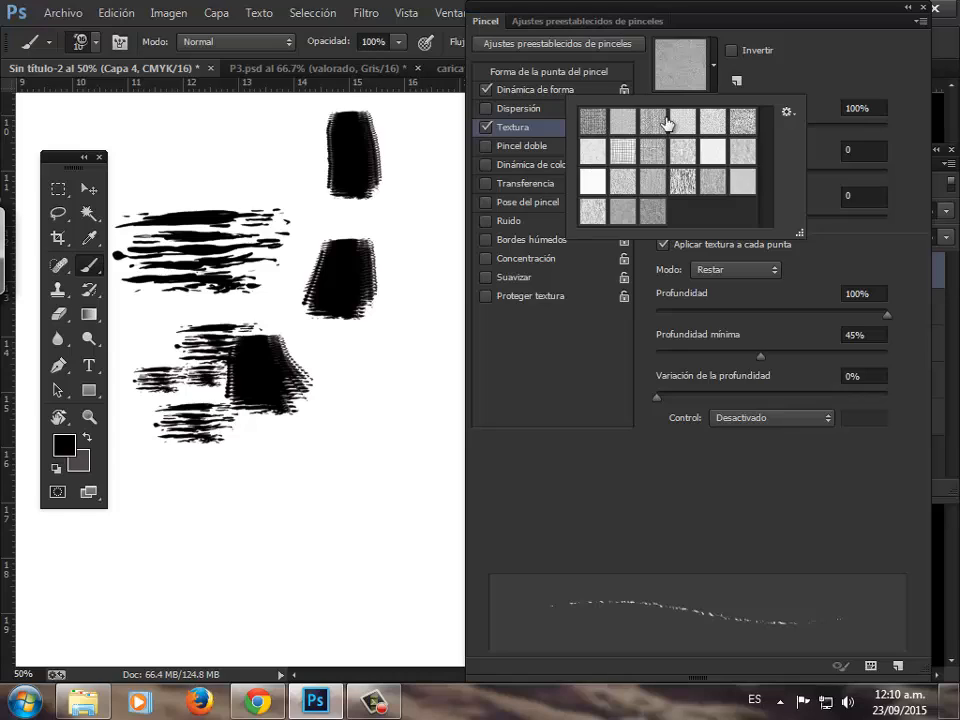
click(594, 119)
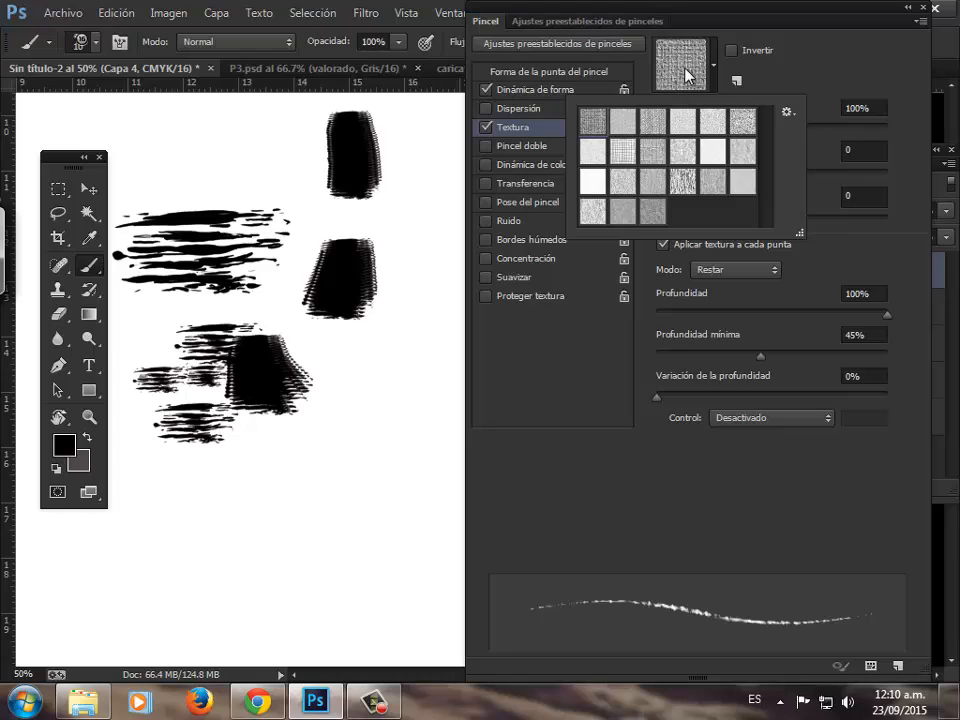
click(760, 66)
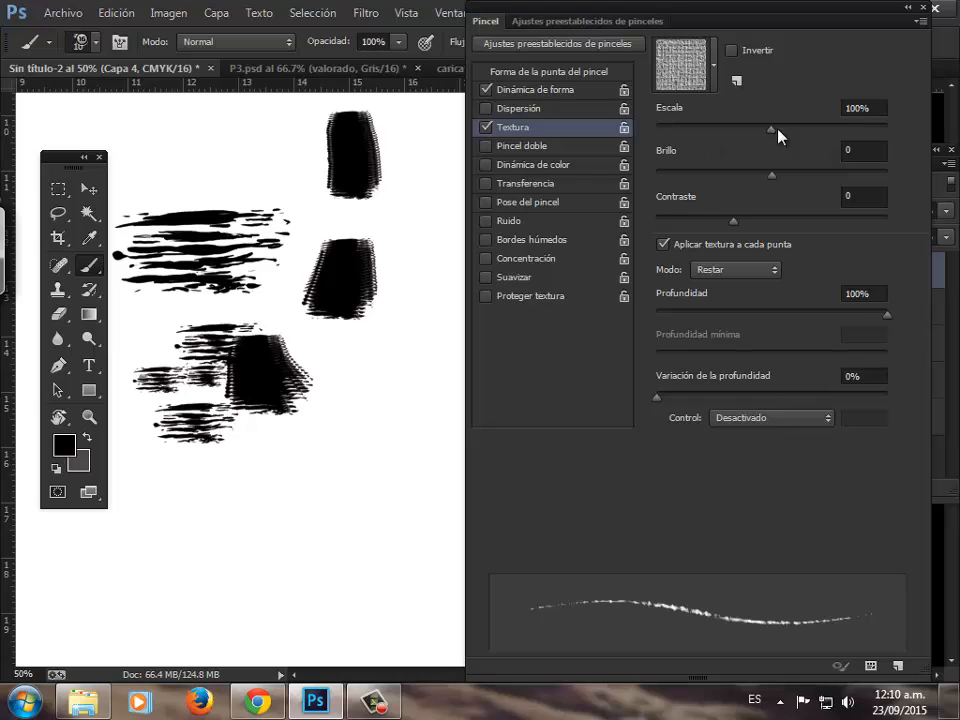
Step: Set the brush texture's scale to 30%, with Brillo and Contraste at 0
click(874, 109)
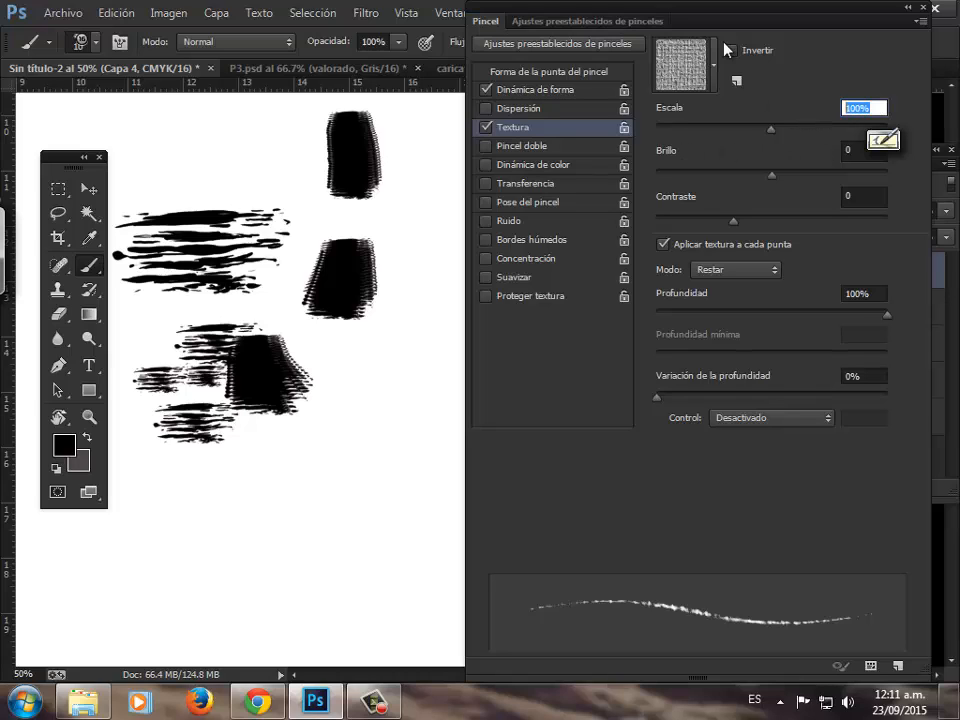
text(30)
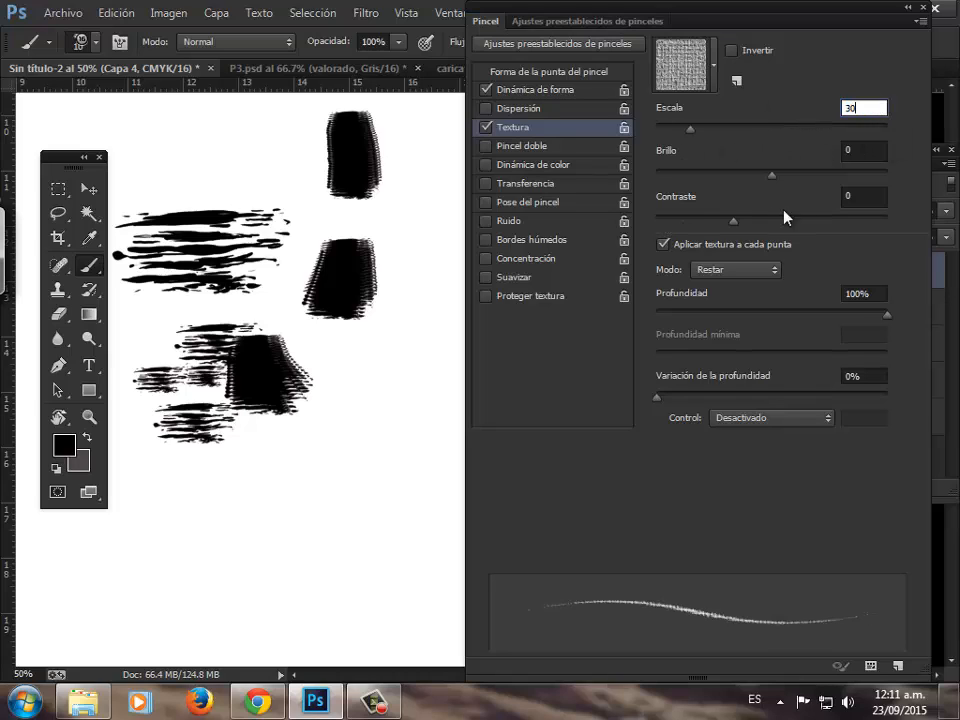
click(859, 151)
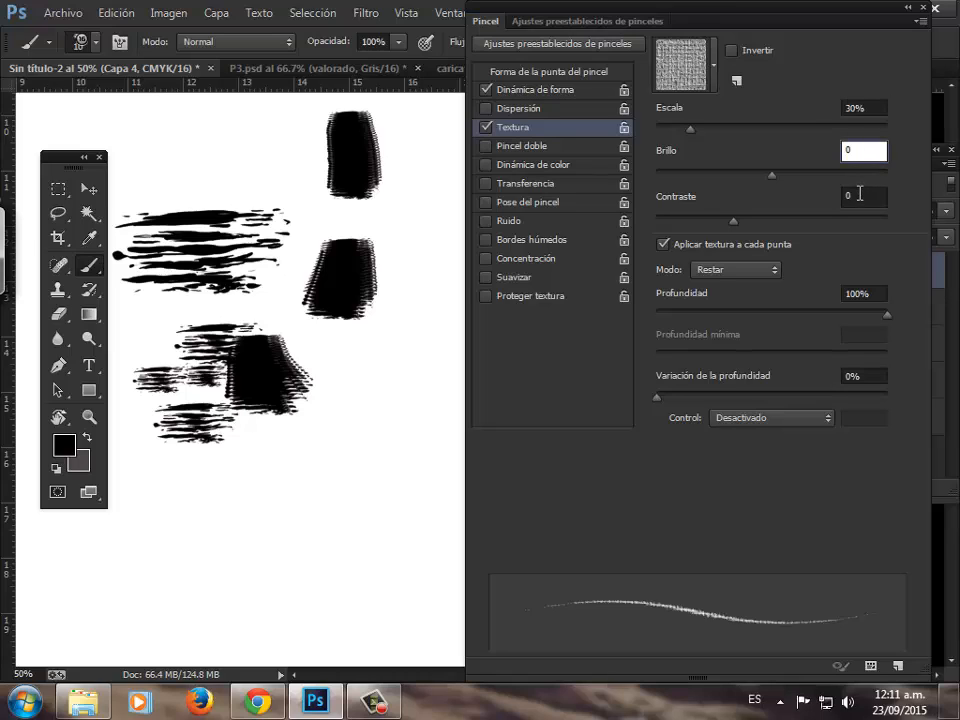
click(847, 196)
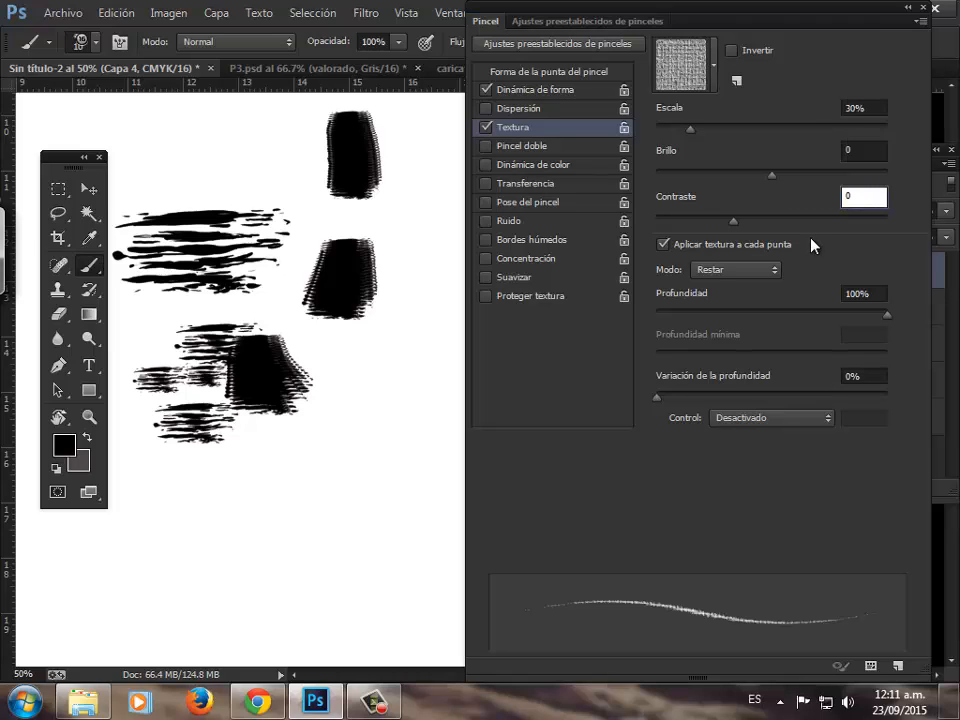
click(855, 148)
click(864, 195)
Step: Set the texture mode to Subexposición lineal and control its depth variation by Presión de la pluma
click(701, 269)
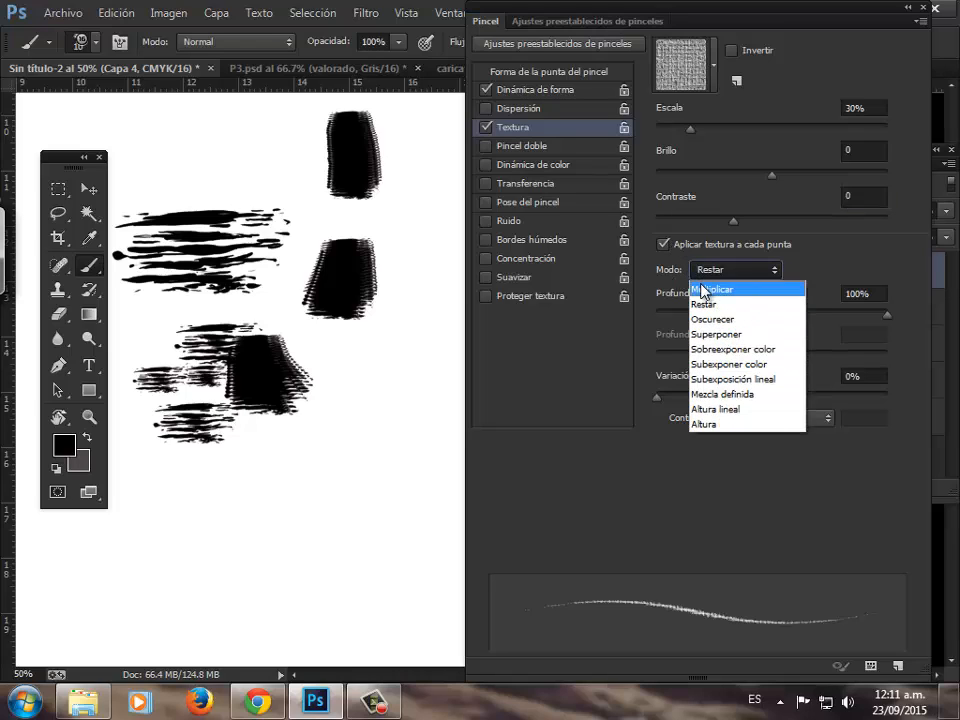
click(729, 389)
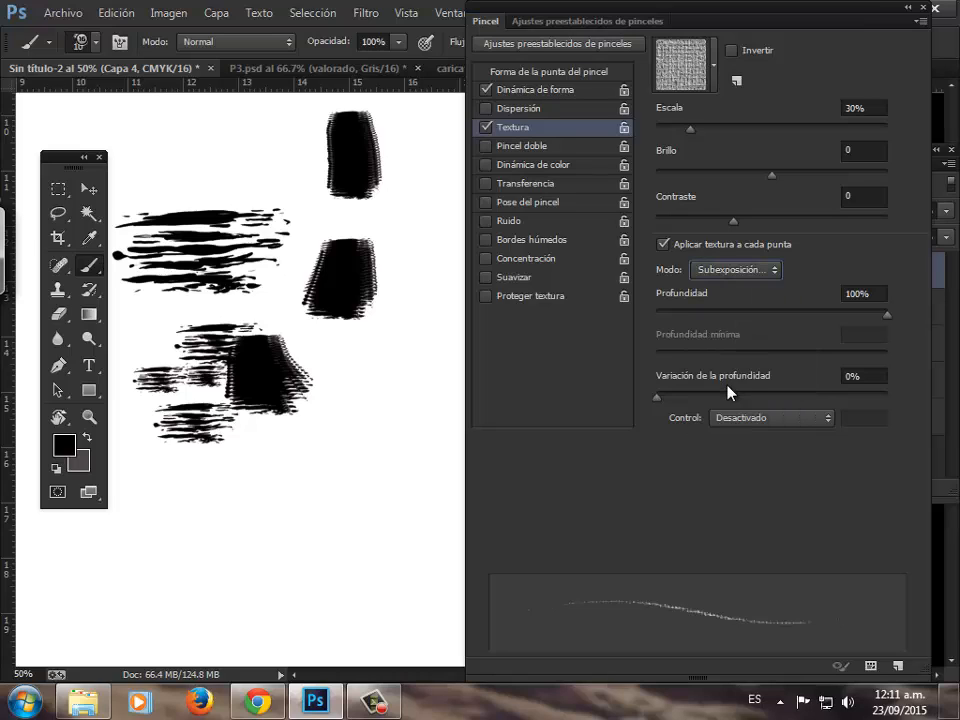
click(750, 272)
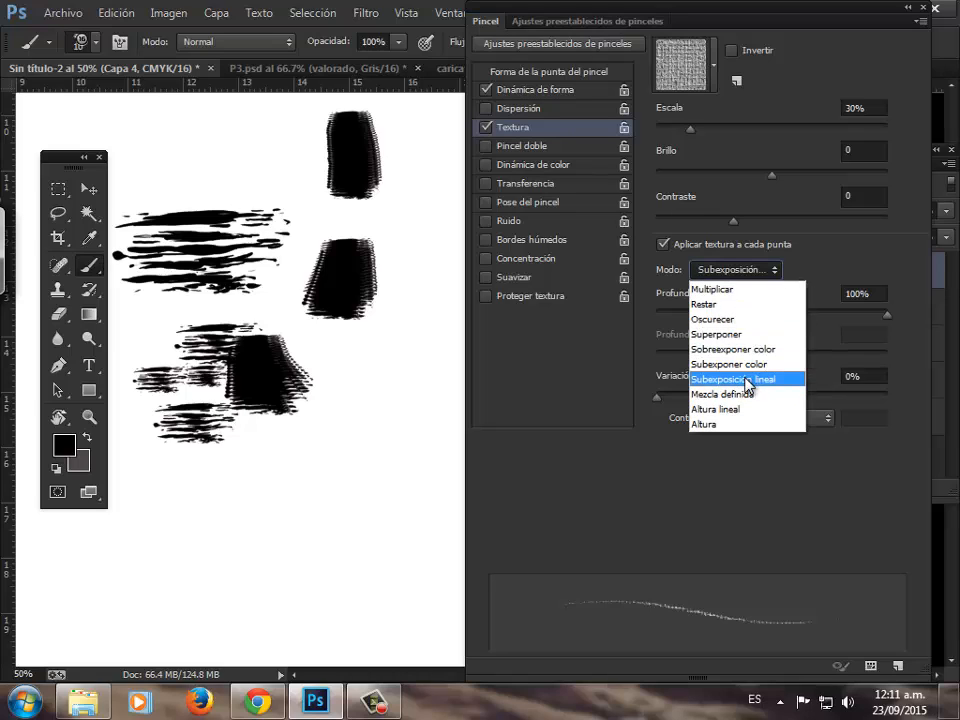
click(749, 384)
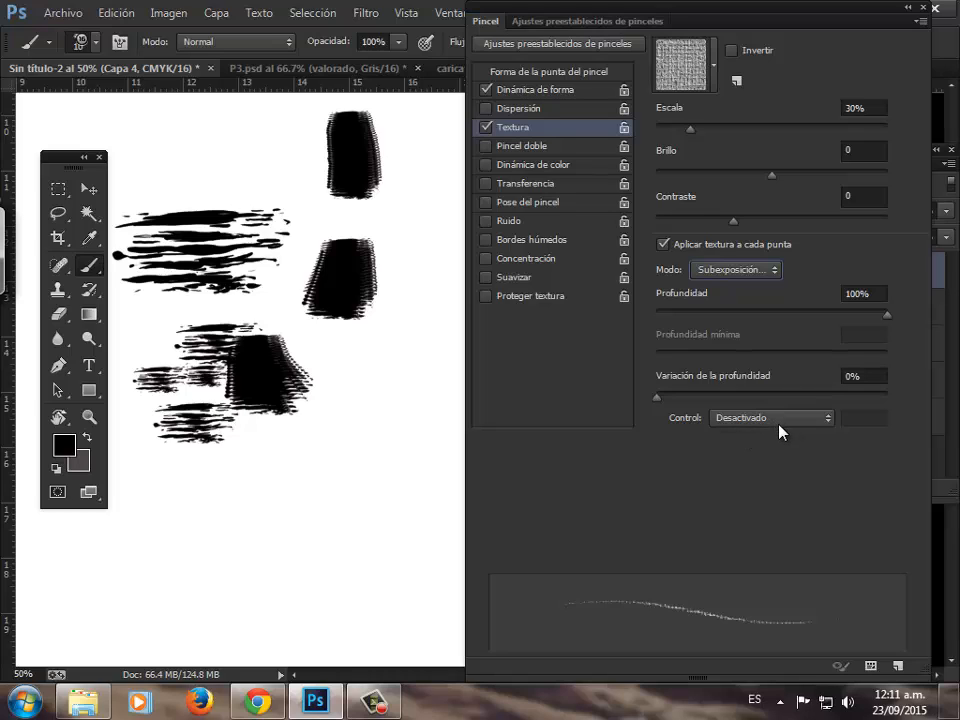
click(818, 420)
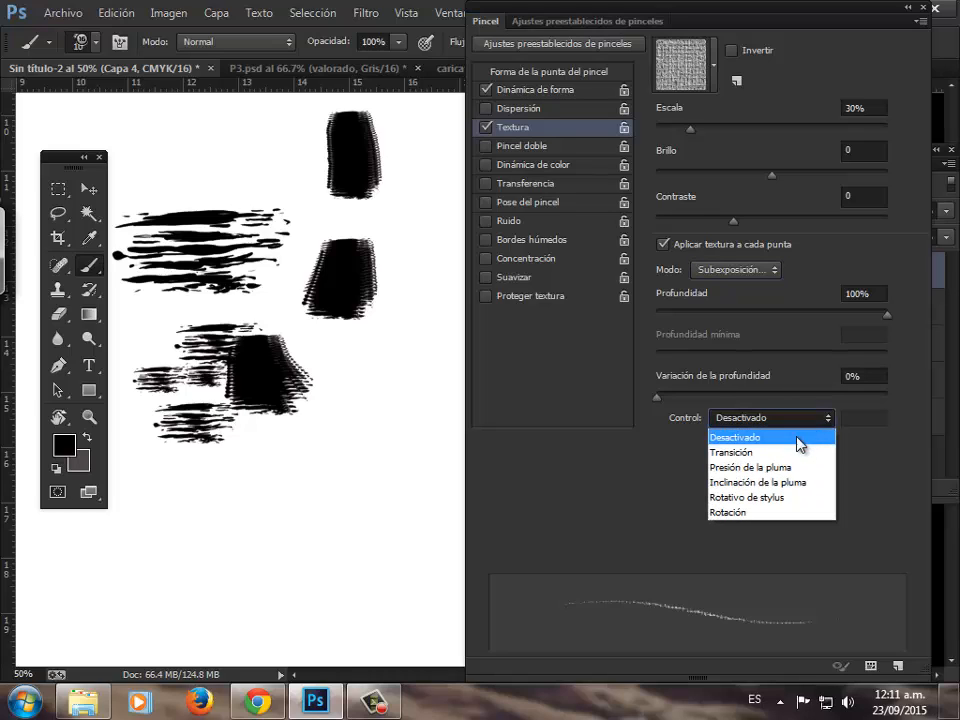
click(783, 470)
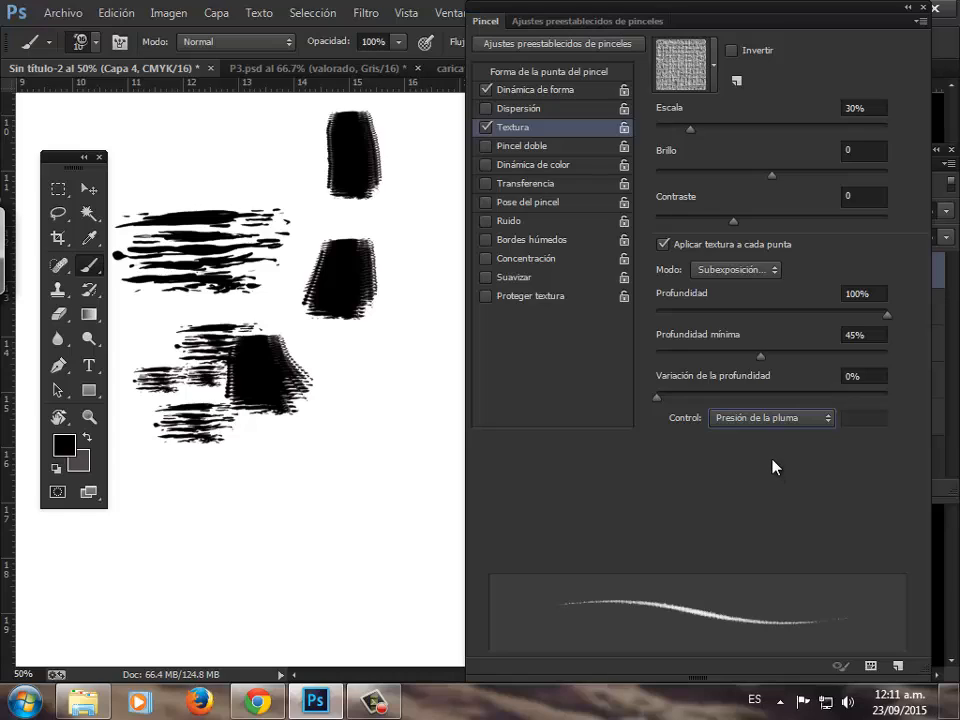
Step: Enable Transferencia with an opacity variation of 20% controlled by Presión de la pluma
click(523, 188)
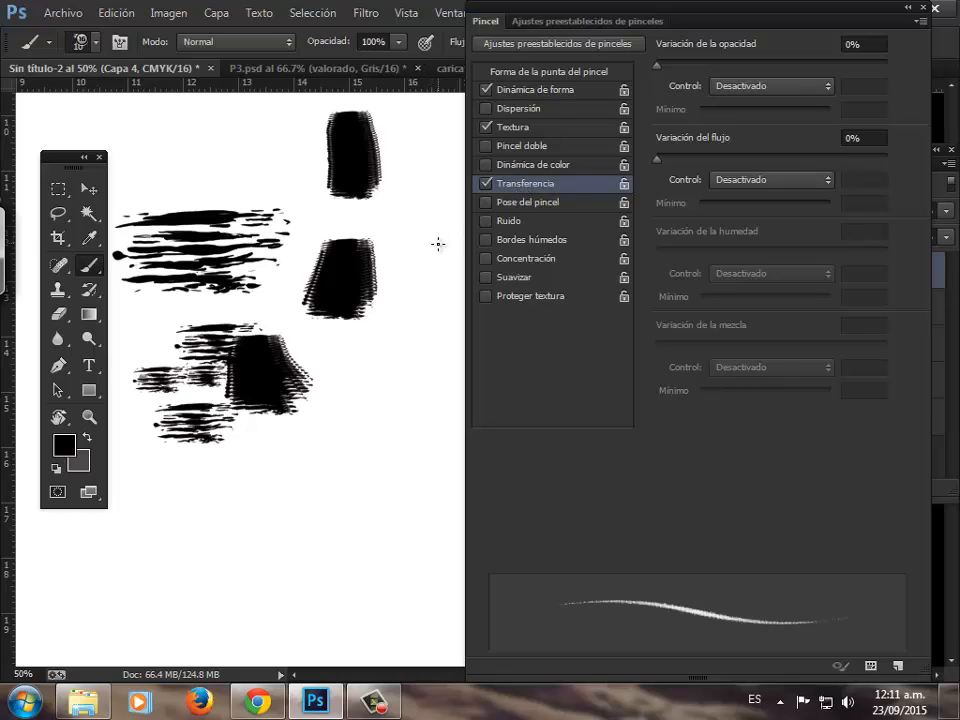
click(850, 45)
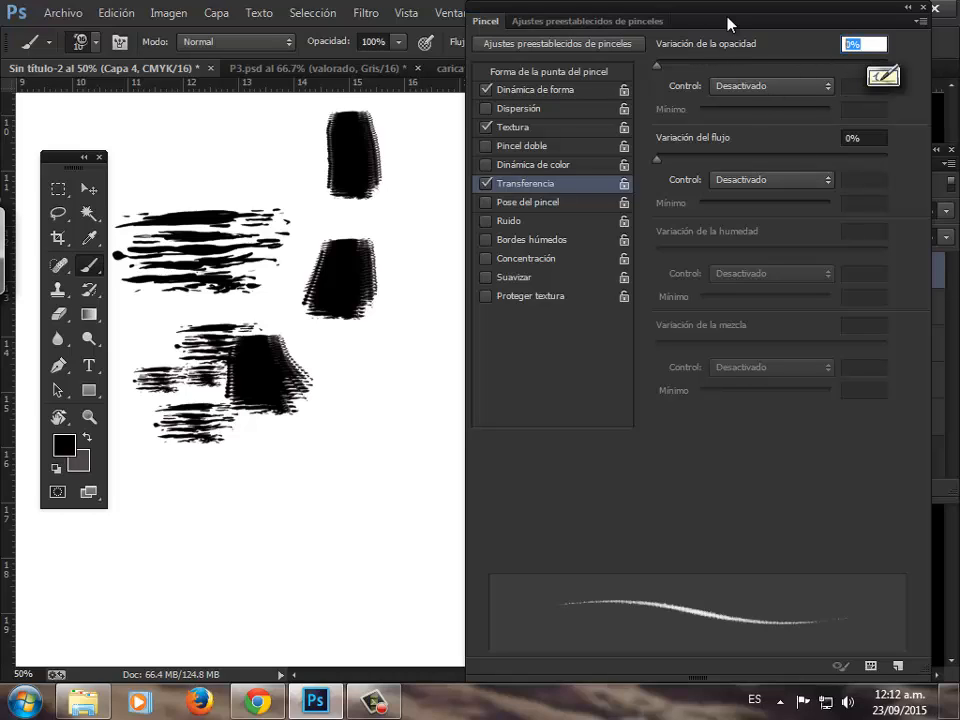
text(20)
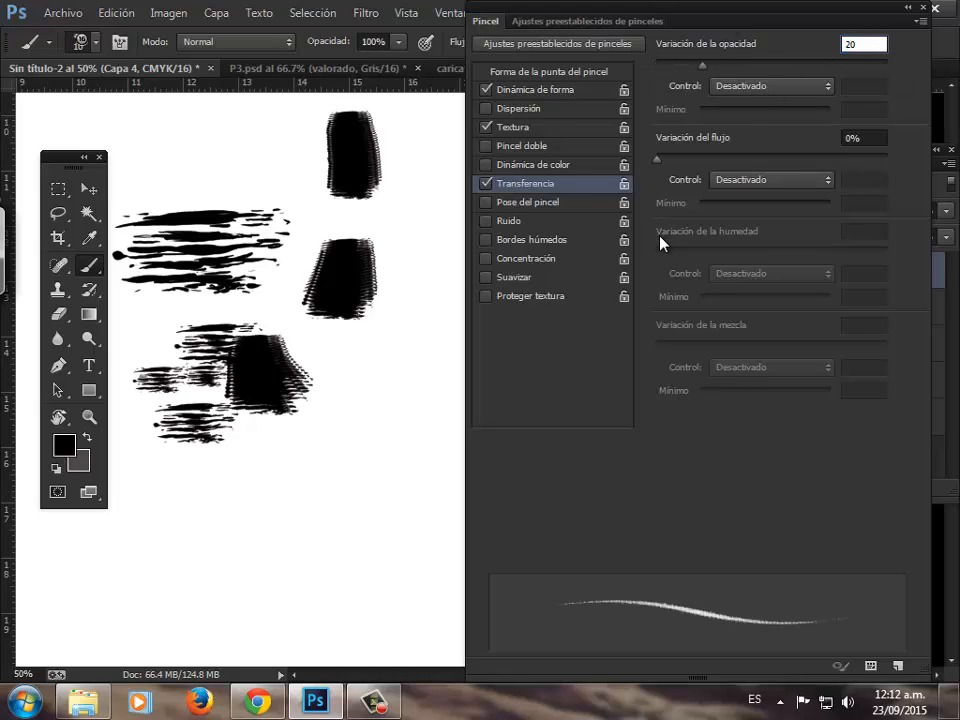
click(766, 87)
click(750, 135)
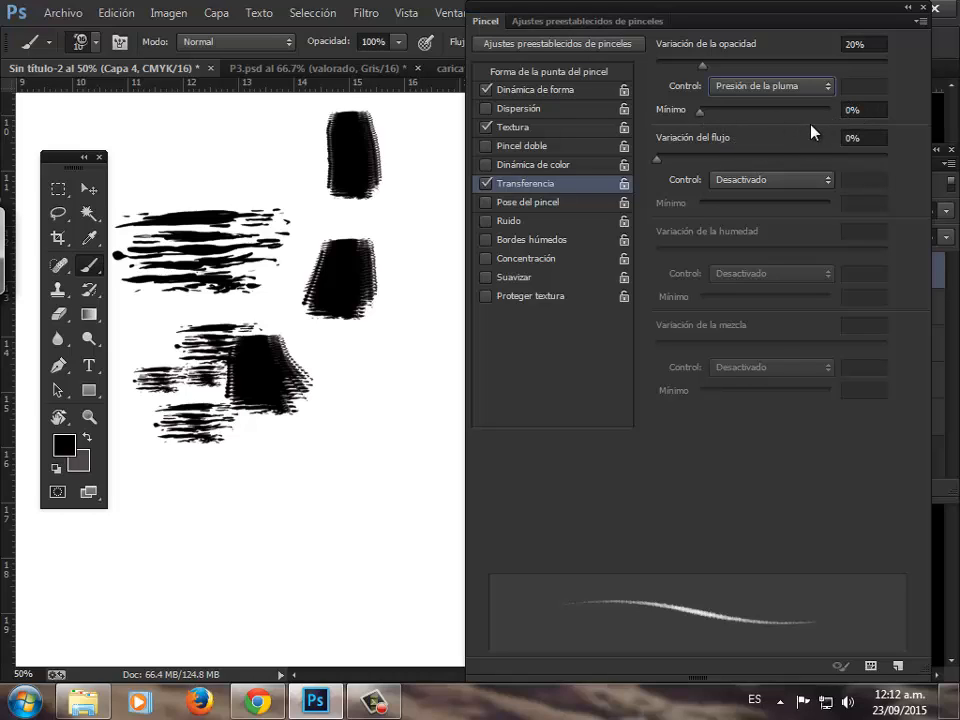
Step: Set the flow variation to 25% with its control on Desactivado
click(845, 139)
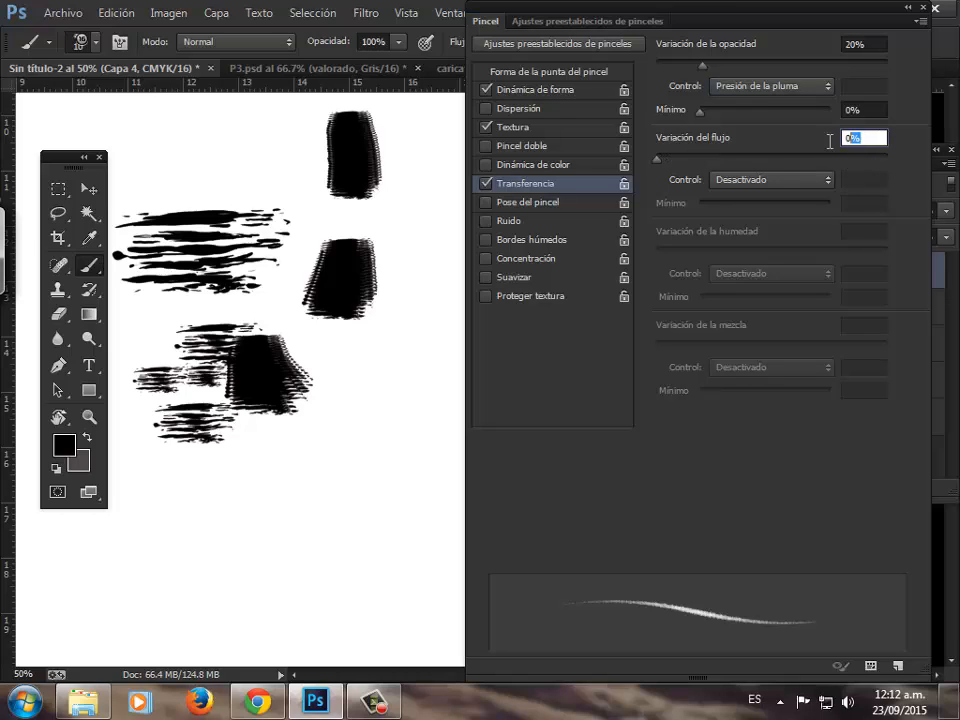
text(25)
click(800, 182)
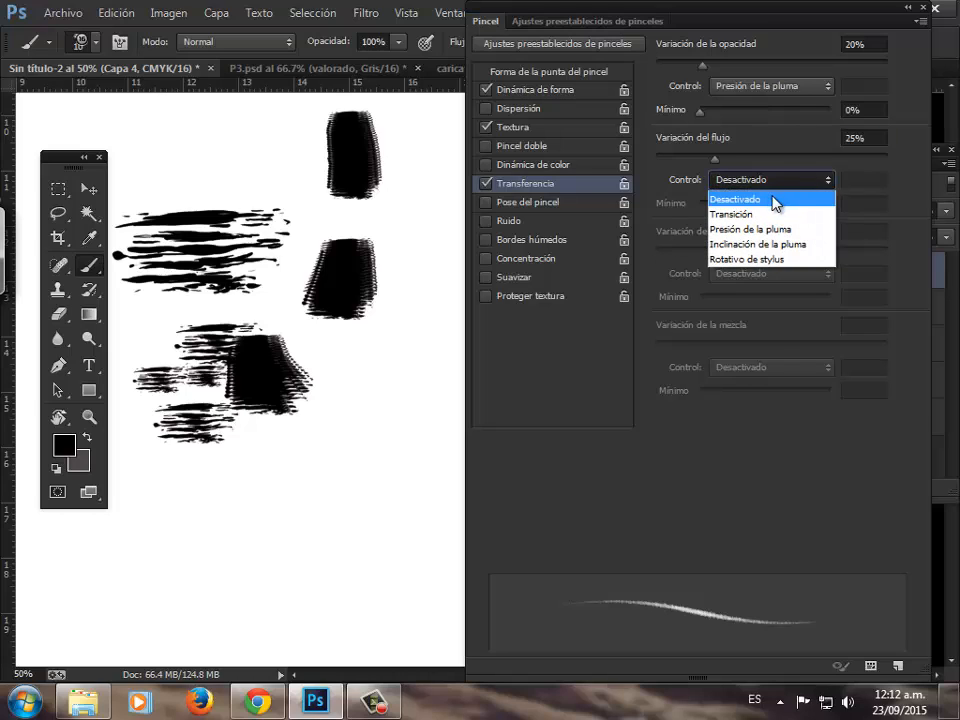
click(770, 184)
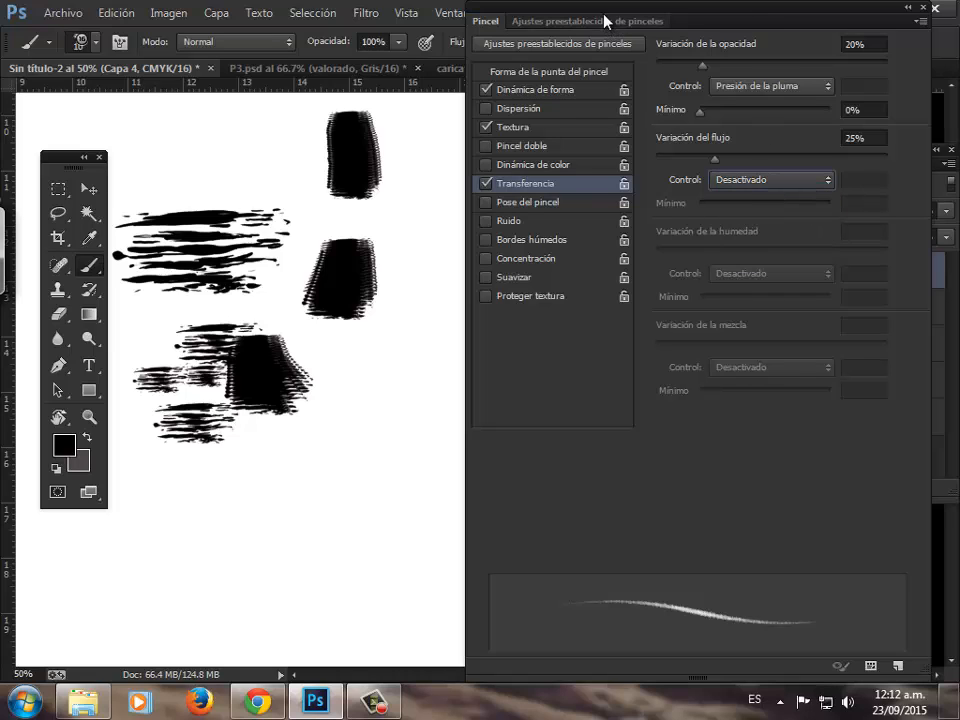
Step: Make room on the canvas and test the 10 px brush with thin diagonal strokes beside the black swatches
drag(606, 18, 655, 24)
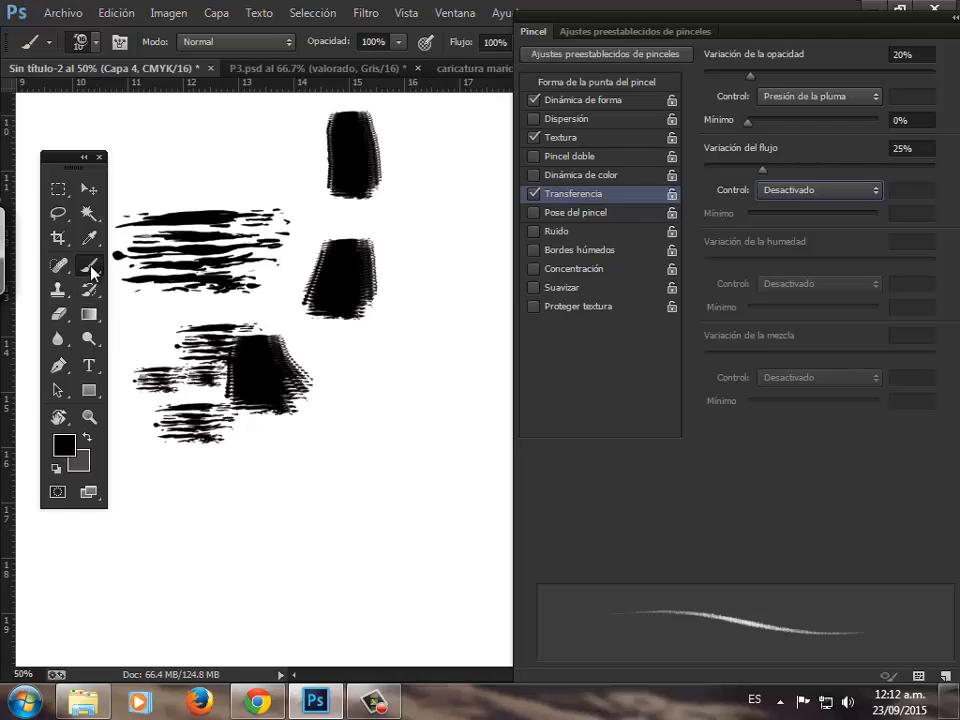
right_click(406, 250)
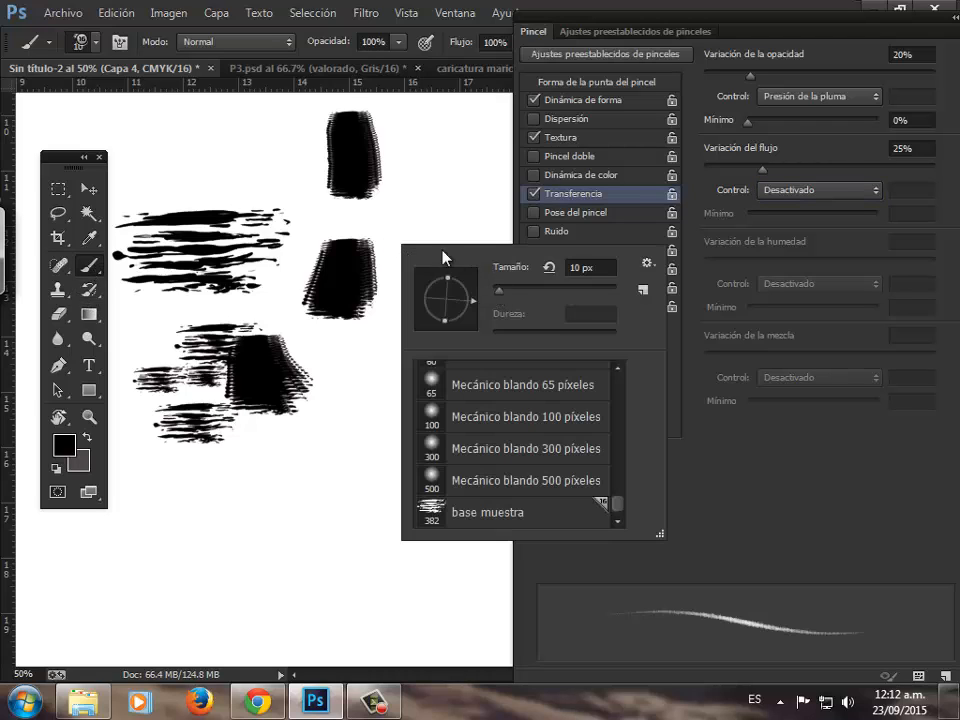
click(427, 212)
mouse_move(411, 260)
mouse_down()
mouse_move(361, 387)
mouse_move(385, 334)
mouse_move(354, 367)
mouse_move(399, 320)
mouse_move(349, 423)
mouse_move(384, 359)
mouse_up()
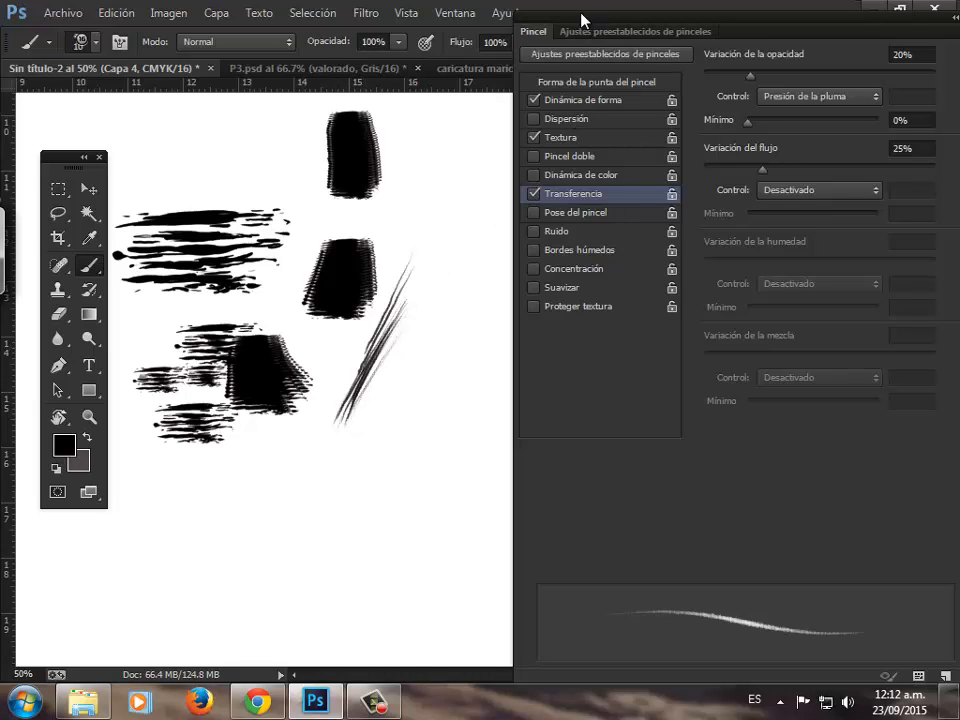
Step: Save the tuned brush as a new preset named "pincel 2b", capturing its size
drag(590, 16, 514, 7)
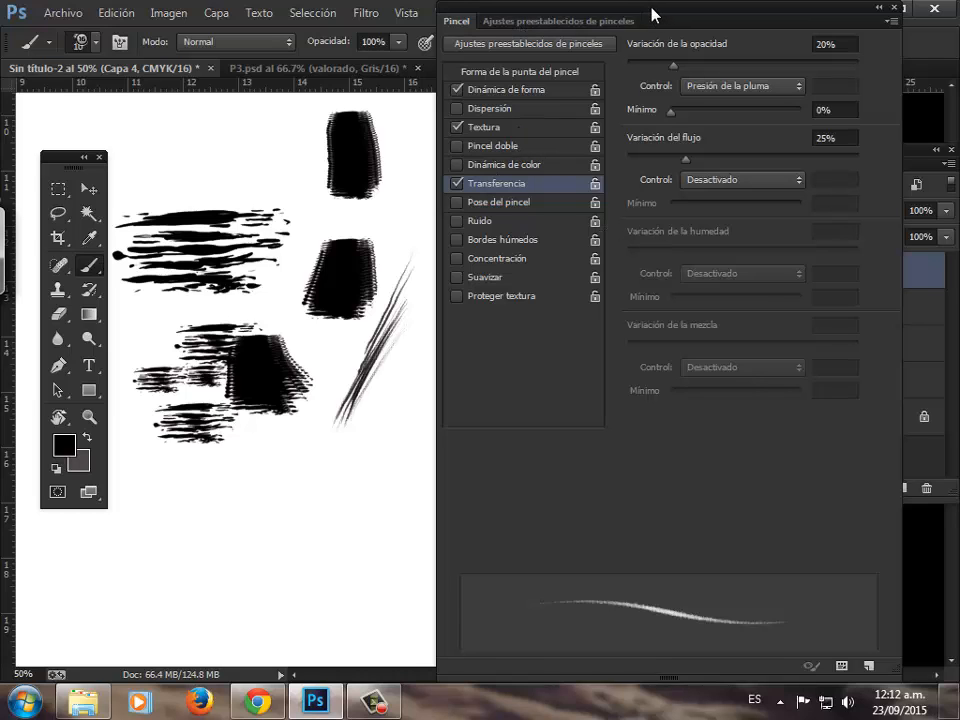
drag(654, 13, 621, 15)
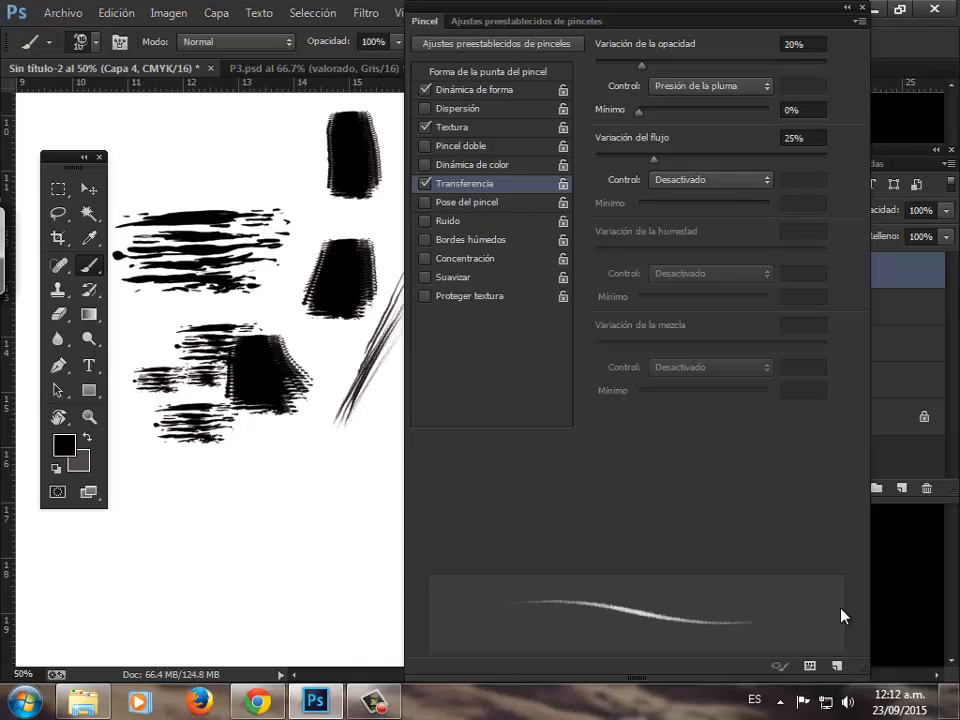
click(838, 668)
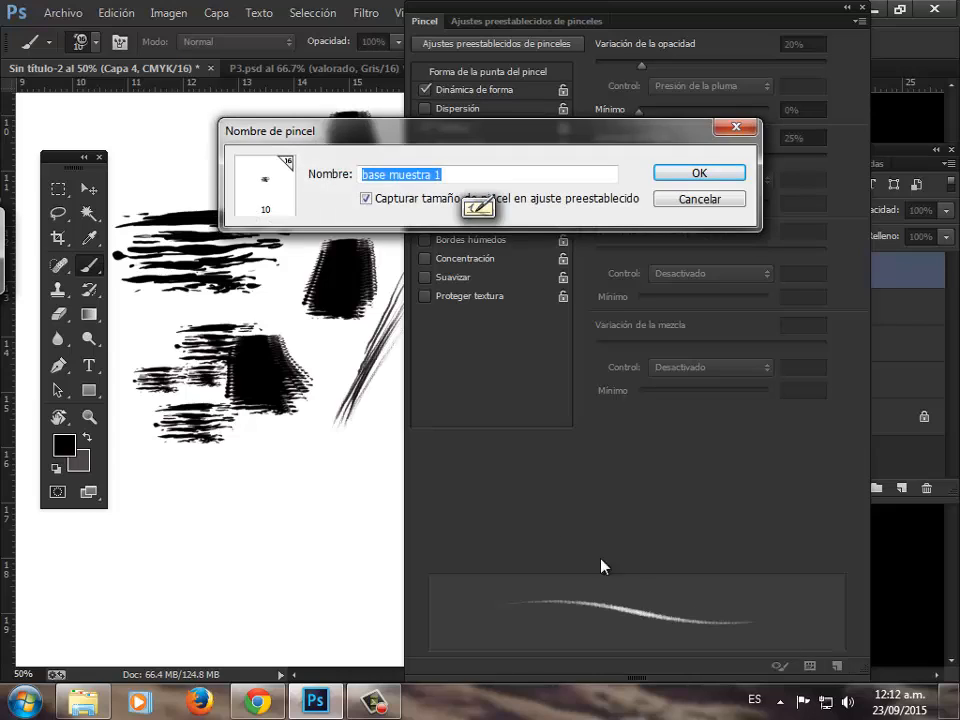
drag(356, 126, 368, 128)
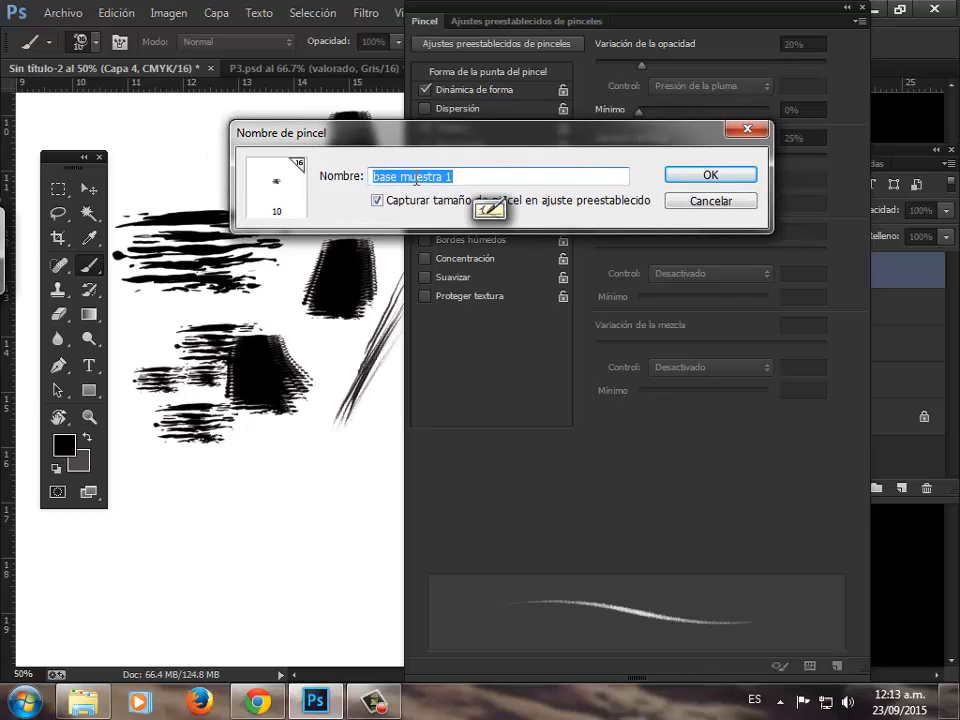
text(pin)
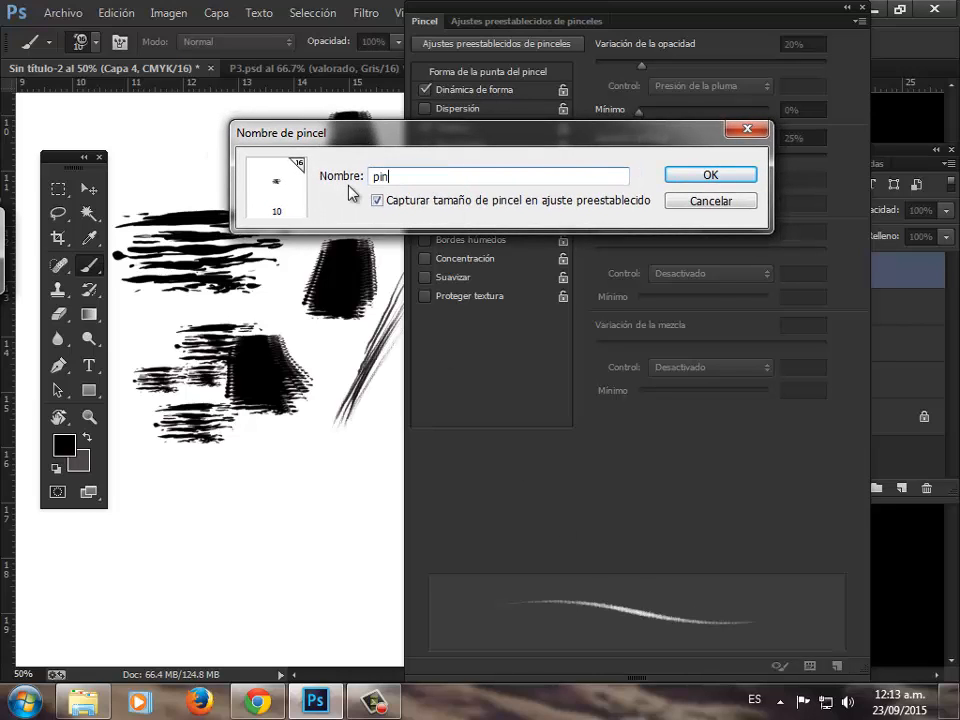
text(cel 2b)
click(689, 180)
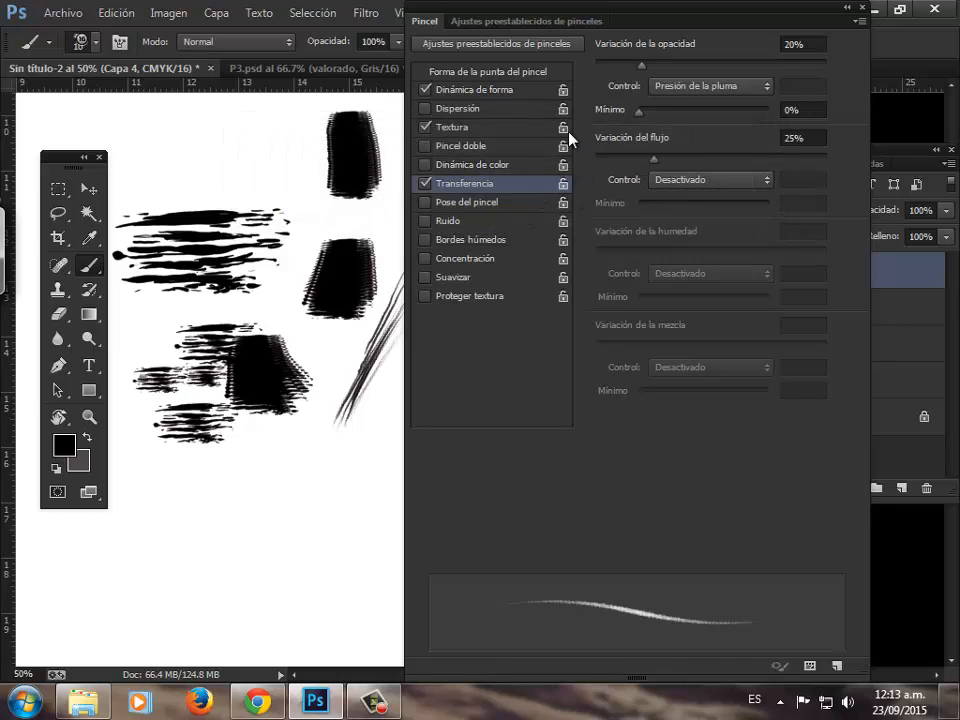
Step: Enlarge the brush and shade broad diagonal test strokes over the thin ones beside the black swatches
drag(564, 17, 674, 43)
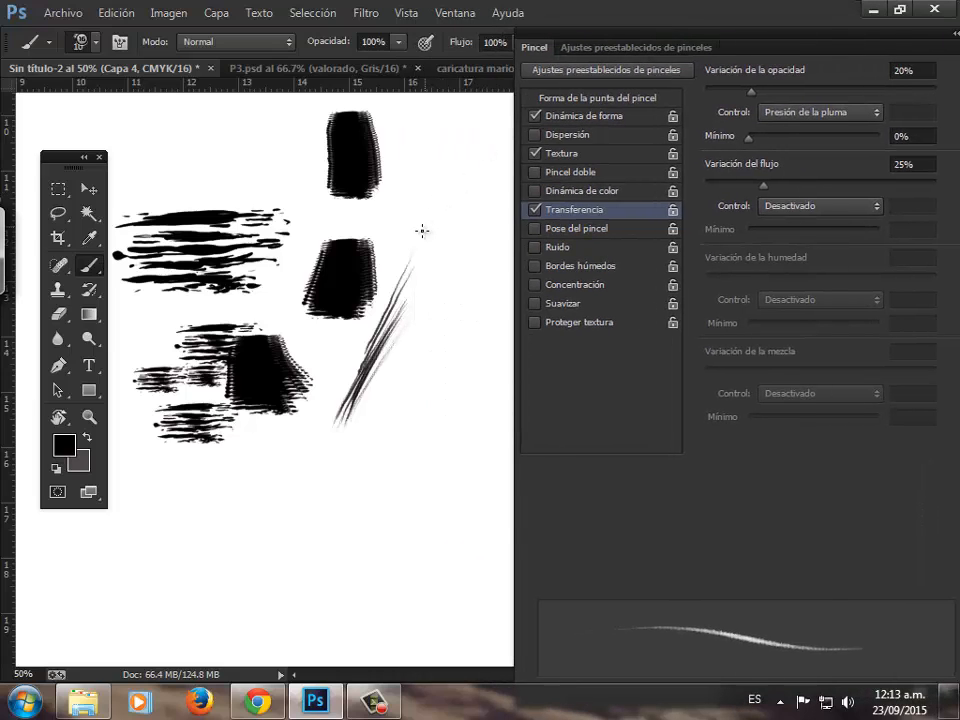
right_click(432, 230)
drag(531, 278, 569, 278)
click(465, 181)
mouse_move(471, 173)
mouse_down()
mouse_move(399, 343)
mouse_move(395, 321)
mouse_move(427, 279)
mouse_move(349, 428)
mouse_move(422, 311)
mouse_move(336, 444)
mouse_move(444, 312)
mouse_move(335, 455)
mouse_move(455, 335)
mouse_move(330, 465)
mouse_move(283, 453)
mouse_move(330, 360)
mouse_move(275, 470)
mouse_move(332, 343)
mouse_move(270, 500)
mouse_up()
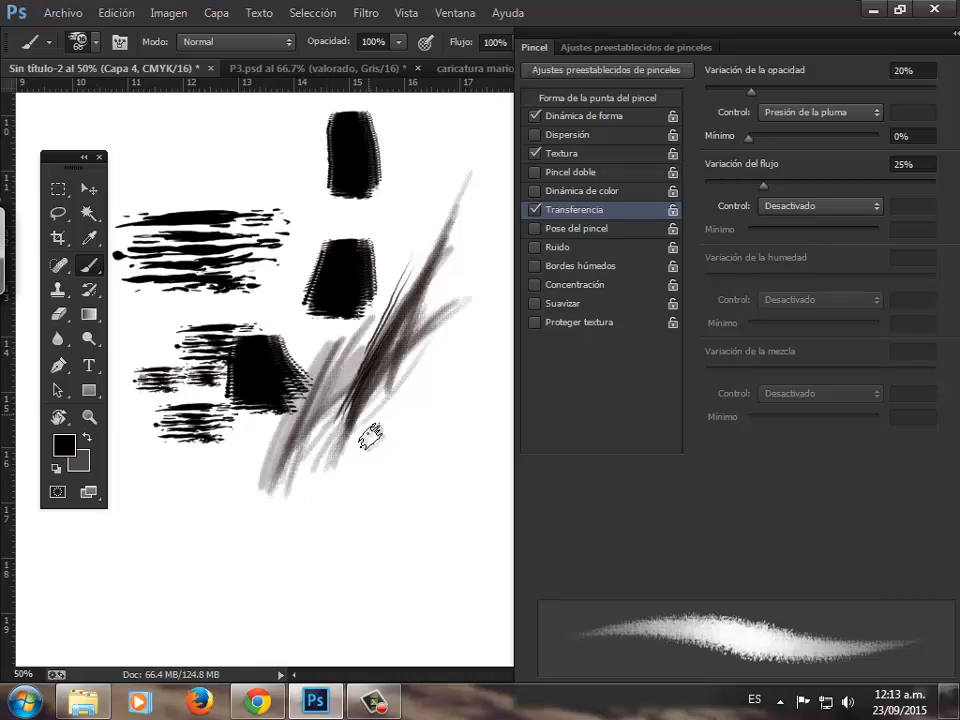
Step: Shade more broad diagonal test strokes beside and below the existing ones, inspecting the grain up close
mouse_move(369, 435)
mouse_down()
mouse_move(358, 503)
mouse_move(420, 437)
mouse_move(360, 465)
mouse_move(433, 392)
mouse_move(400, 416)
mouse_move(413, 425)
mouse_move(455, 365)
mouse_move(386, 407)
mouse_move(462, 335)
mouse_move(445, 326)
mouse_move(434, 367)
mouse_move(392, 393)
mouse_move(428, 385)
mouse_move(424, 415)
mouse_move(380, 421)
mouse_move(386, 428)
mouse_move(436, 373)
mouse_up()
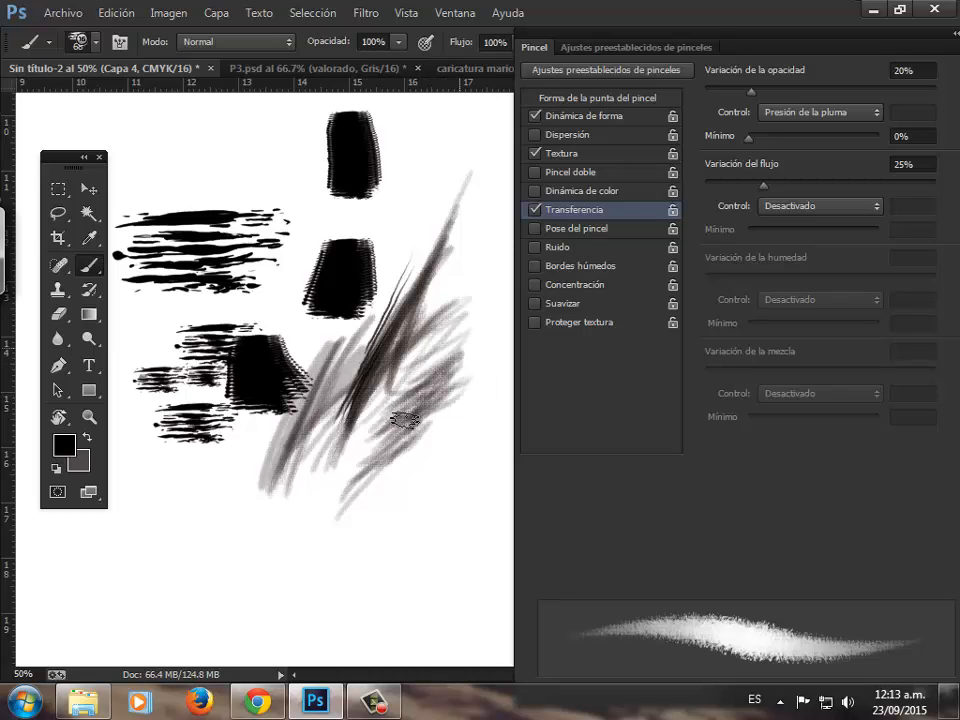
key(z)
click(419, 414)
click(419, 414)
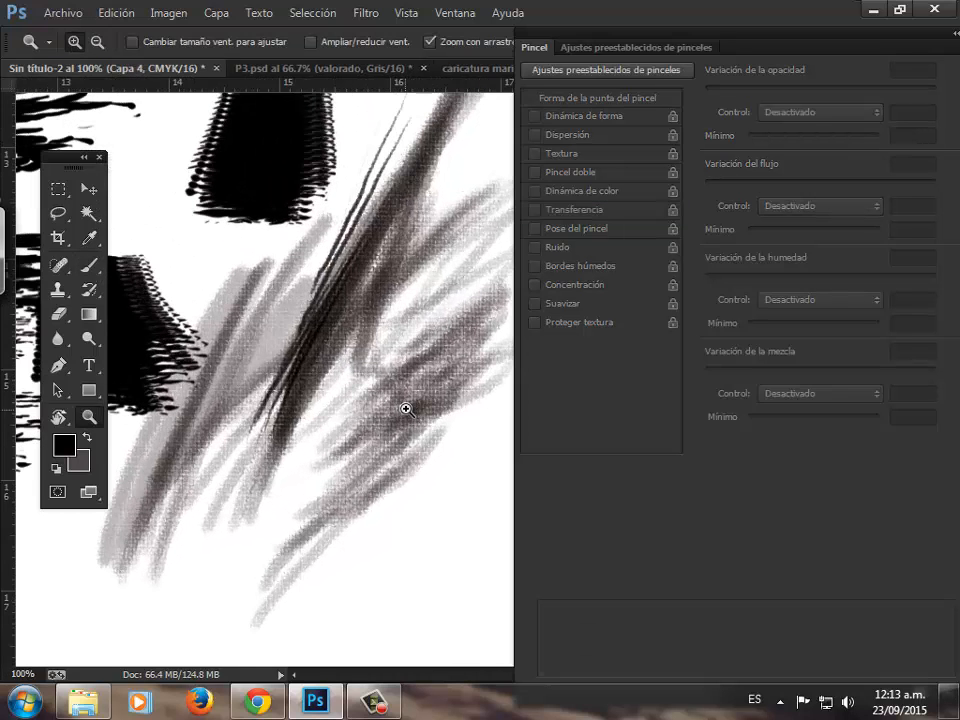
key(b)
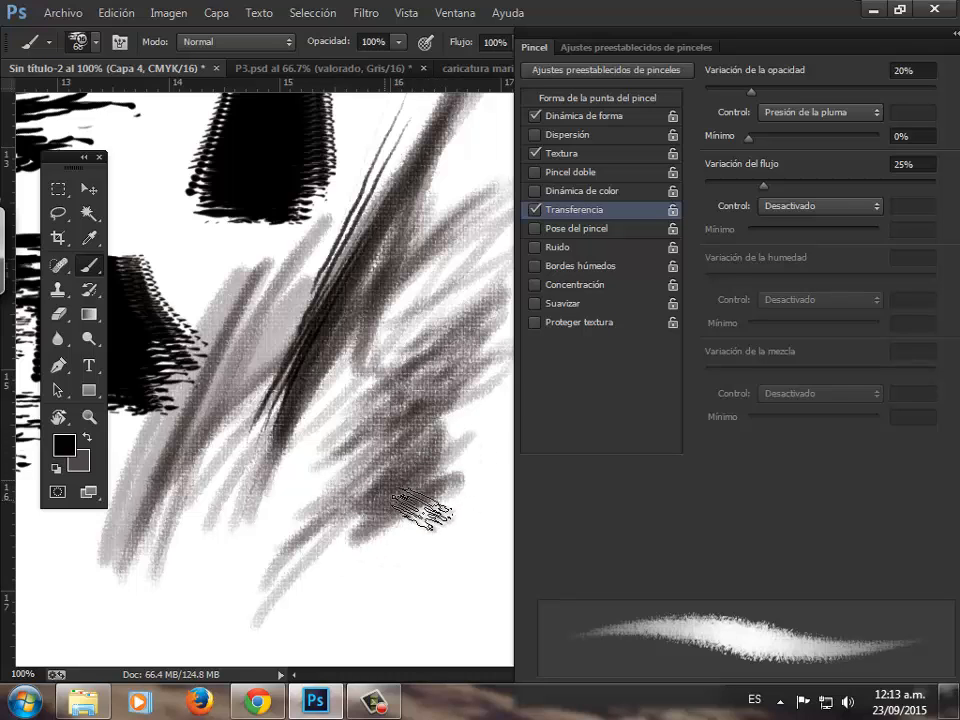
Step: Choose the "base muestra" brush preset and paint a solid black test swatch in the page's upper-left corner
key(z)
alt+click(386, 490)
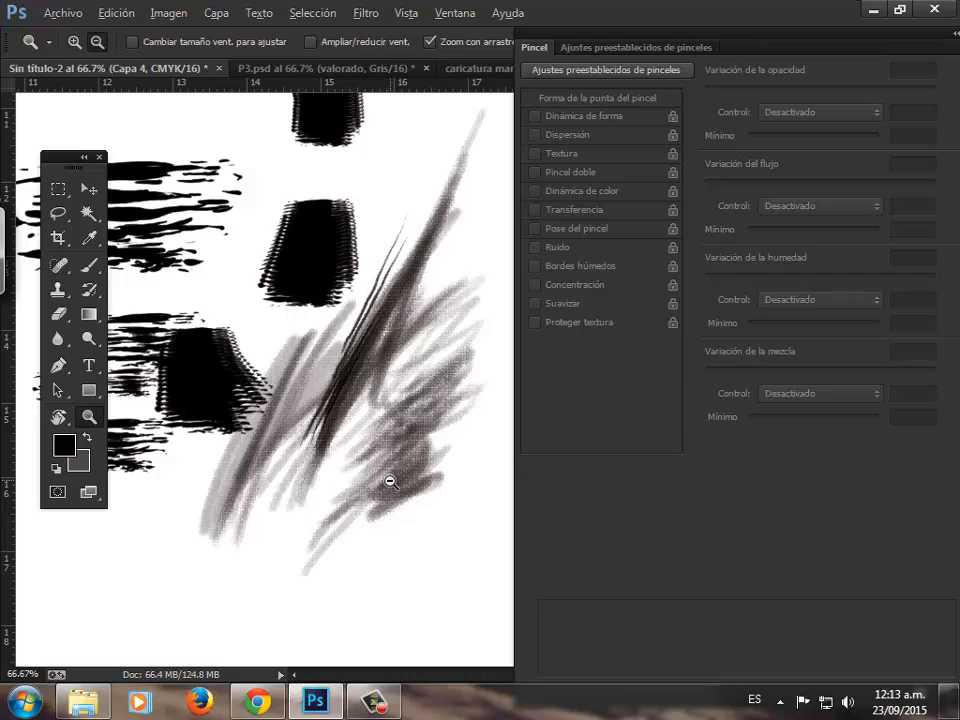
alt+click(390, 478)
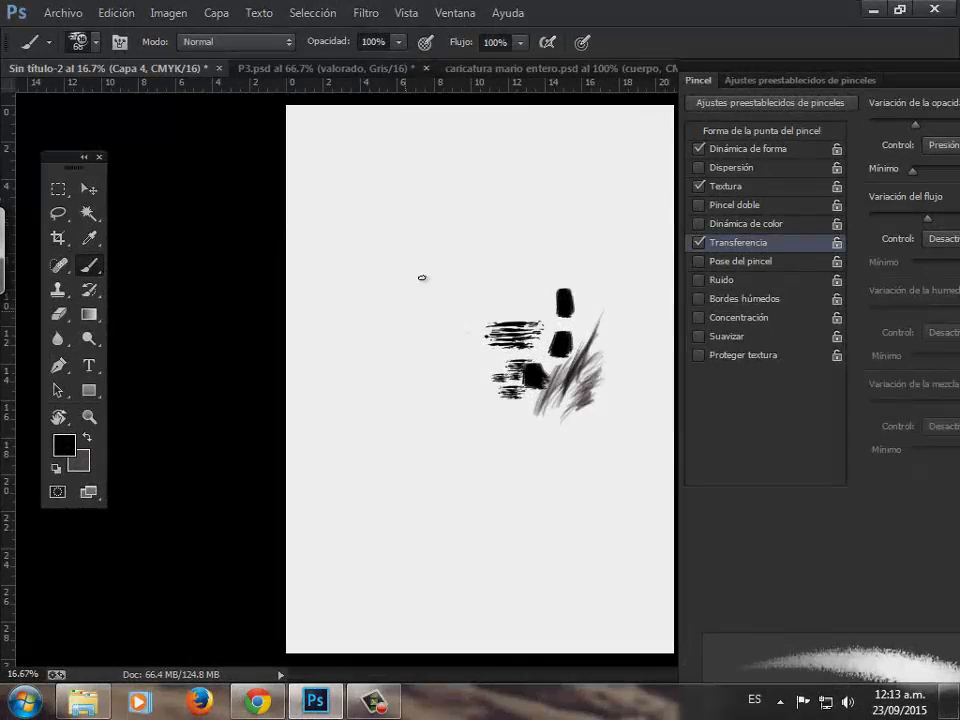
right_click(423, 301)
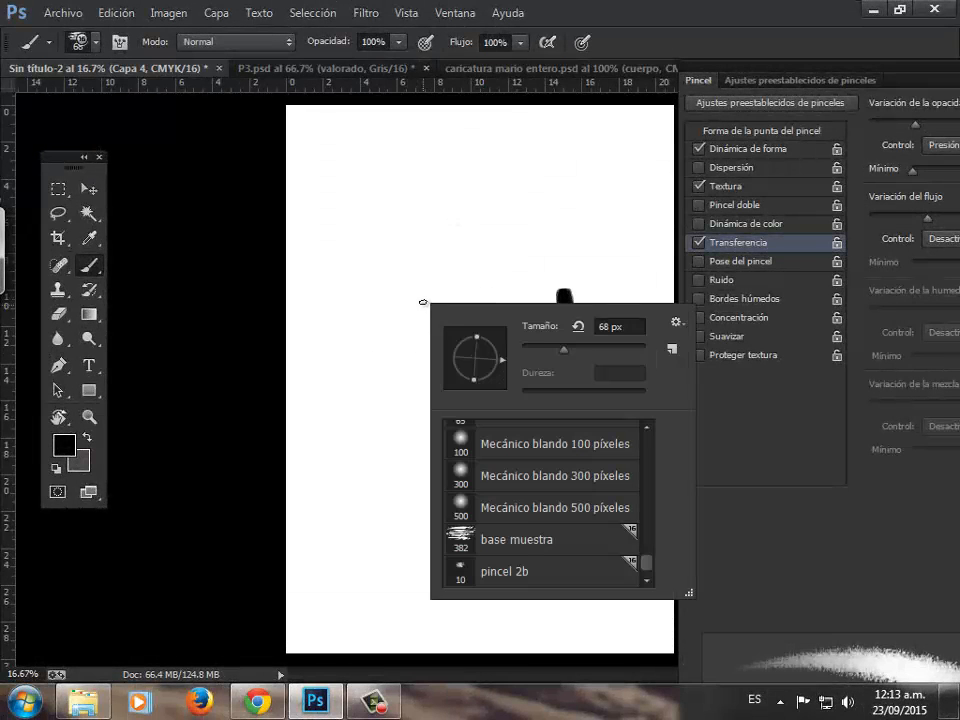
click(495, 545)
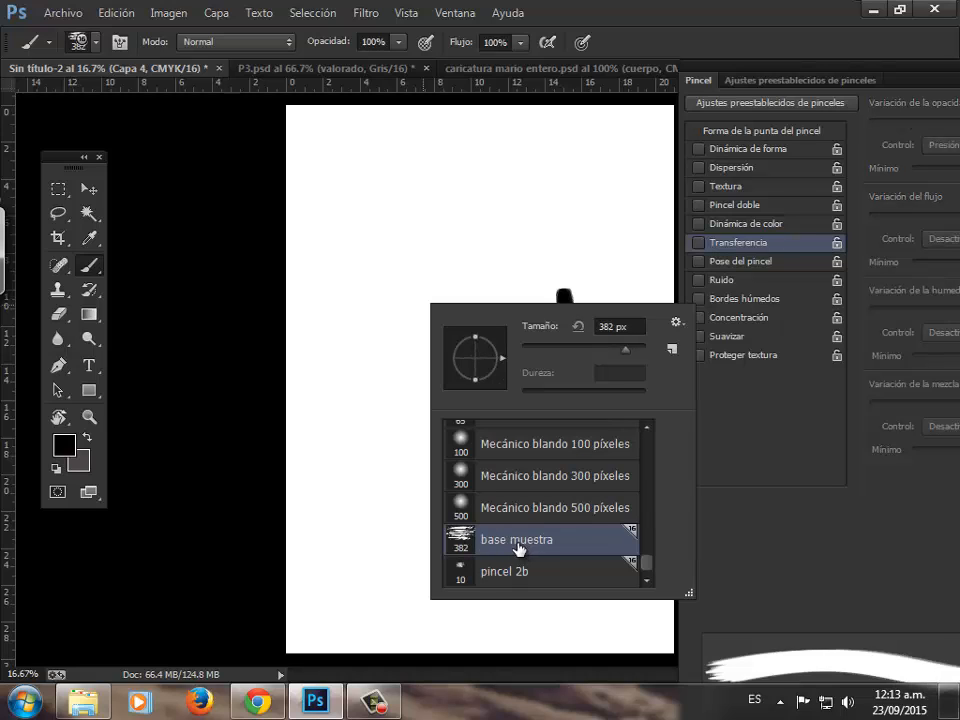
mouse_move(348, 184)
mouse_down()
mouse_move(328, 150)
mouse_move(323, 222)
mouse_move(333, 155)
mouse_move(308, 245)
mouse_up()
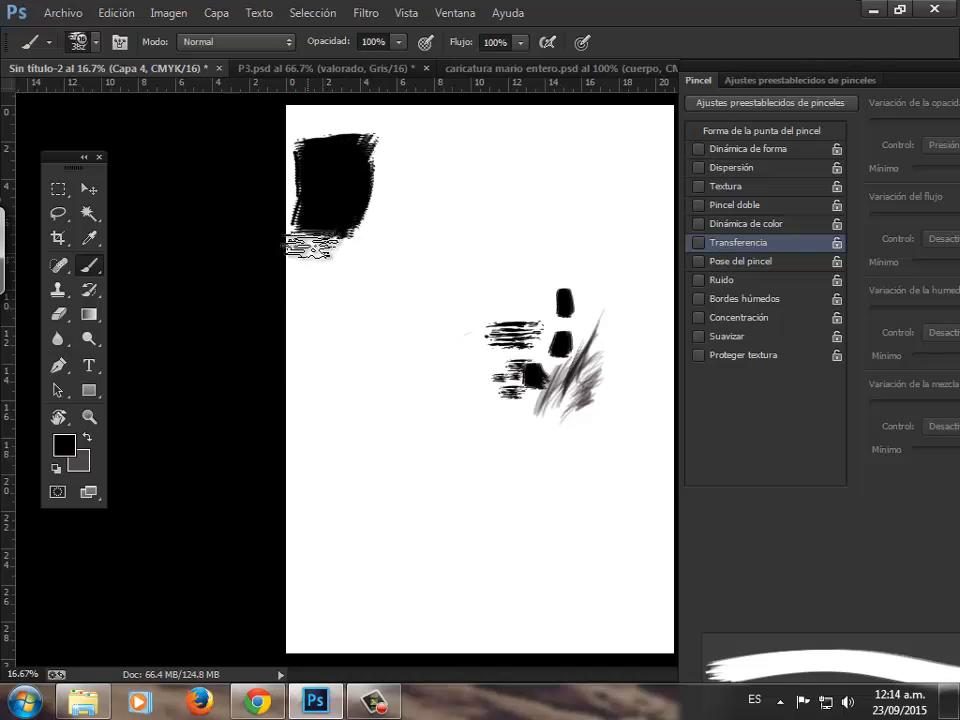
Step: Set the brush tip's size to 15 px and spacing to 40%, with the angle at 0° and roundness at 100%
drag(682, 177, 610, 177)
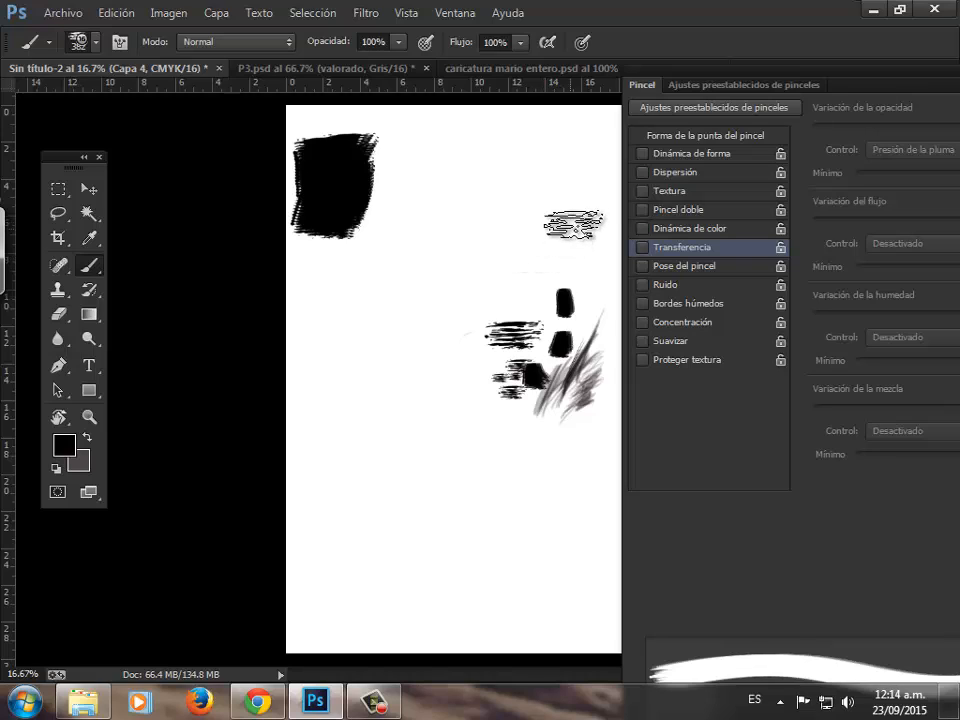
drag(654, 72, 520, 4)
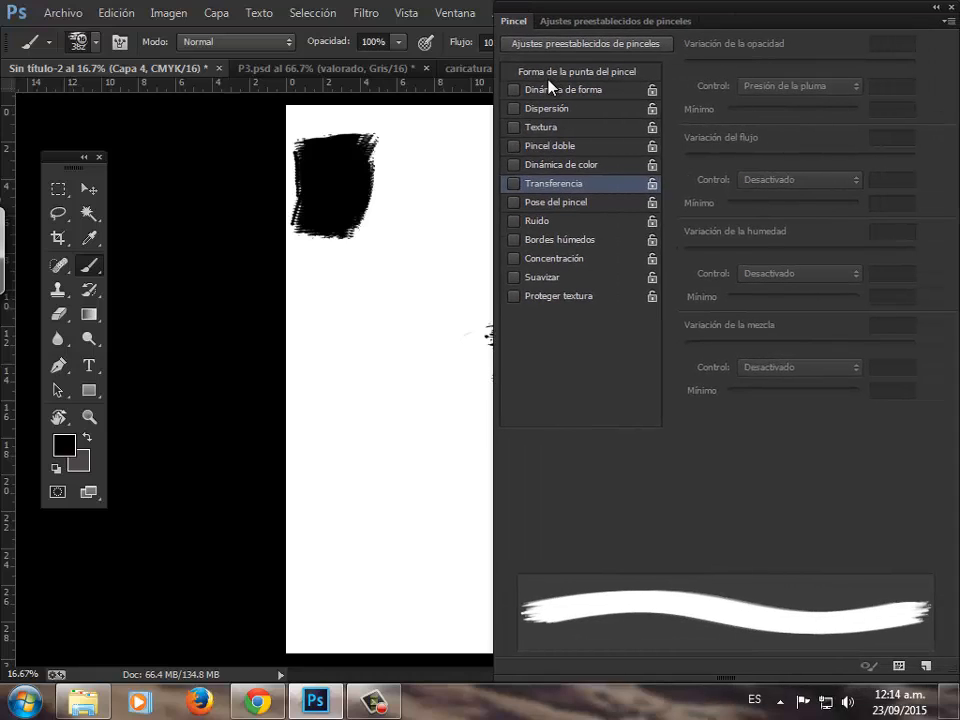
click(549, 74)
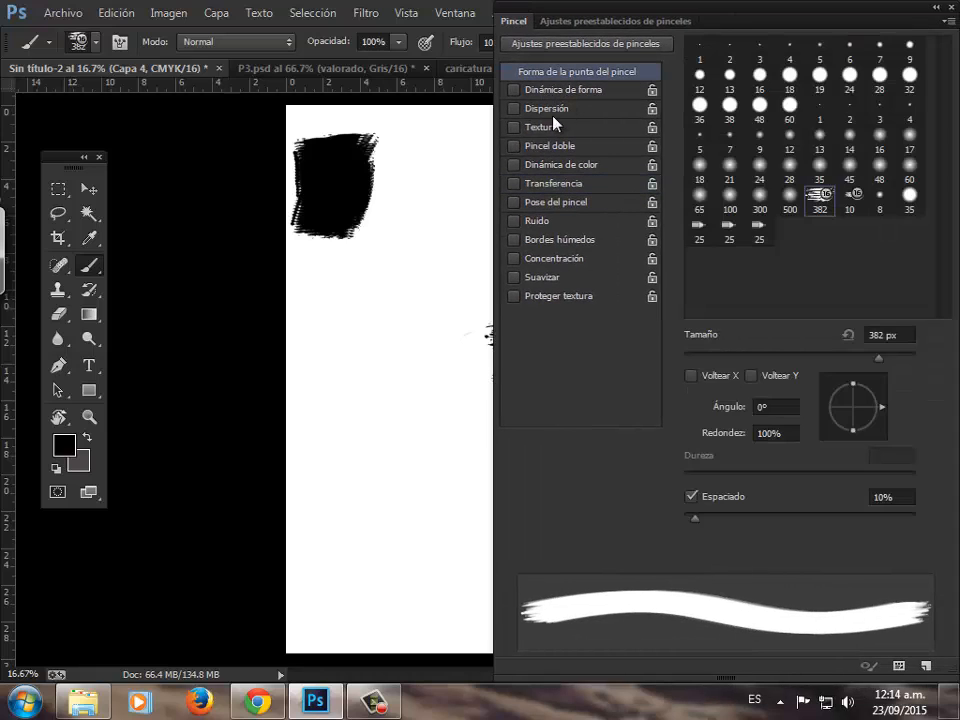
click(890, 335)
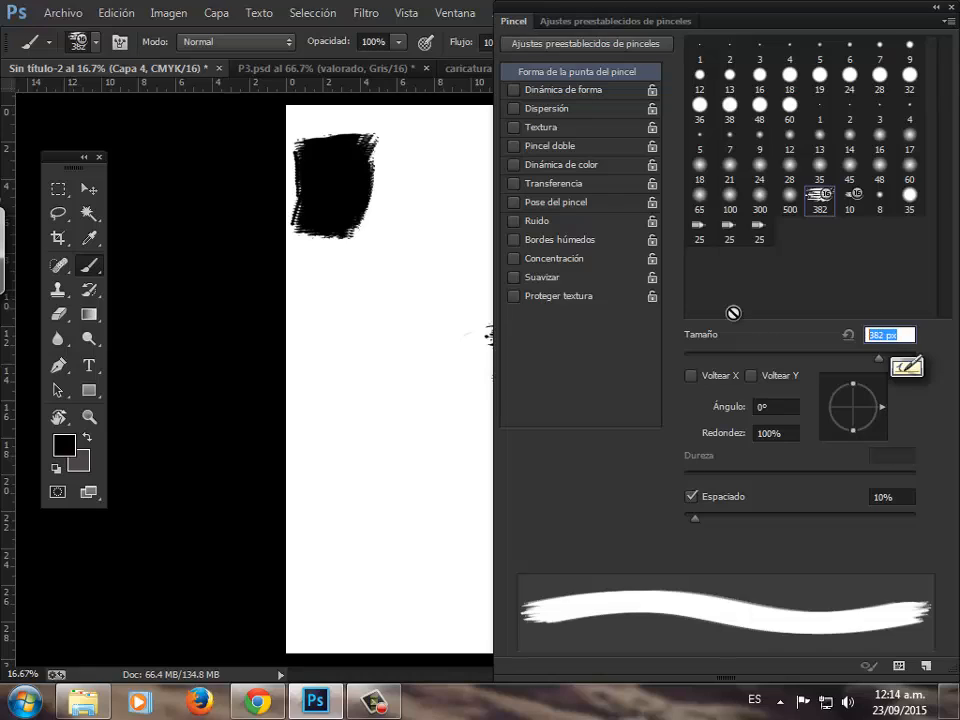
text(15)
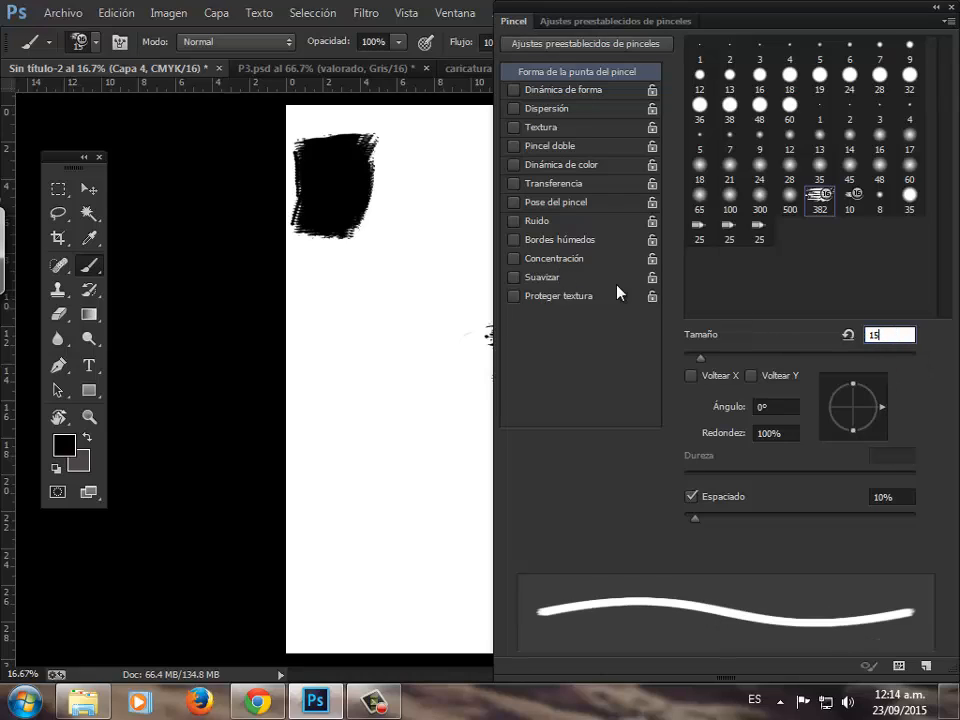
click(771, 408)
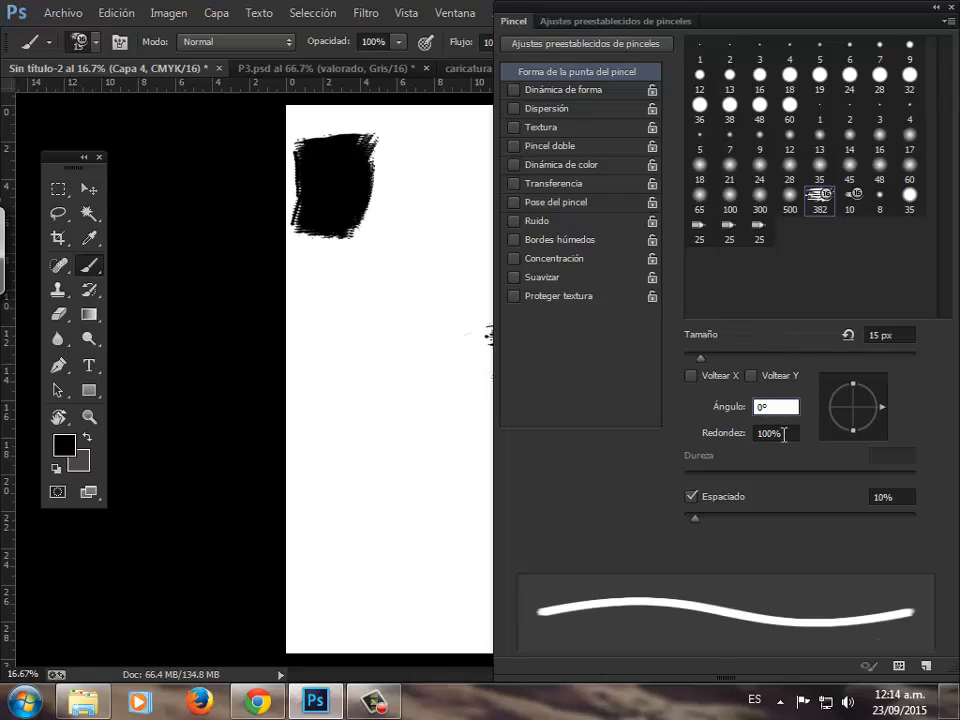
click(785, 434)
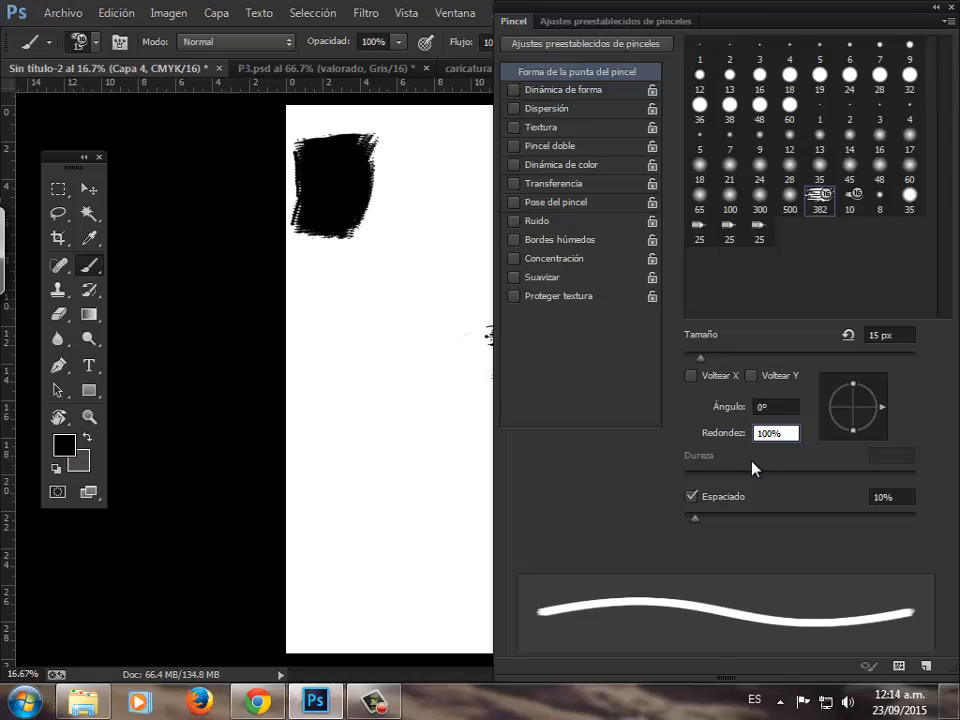
key(Tab)
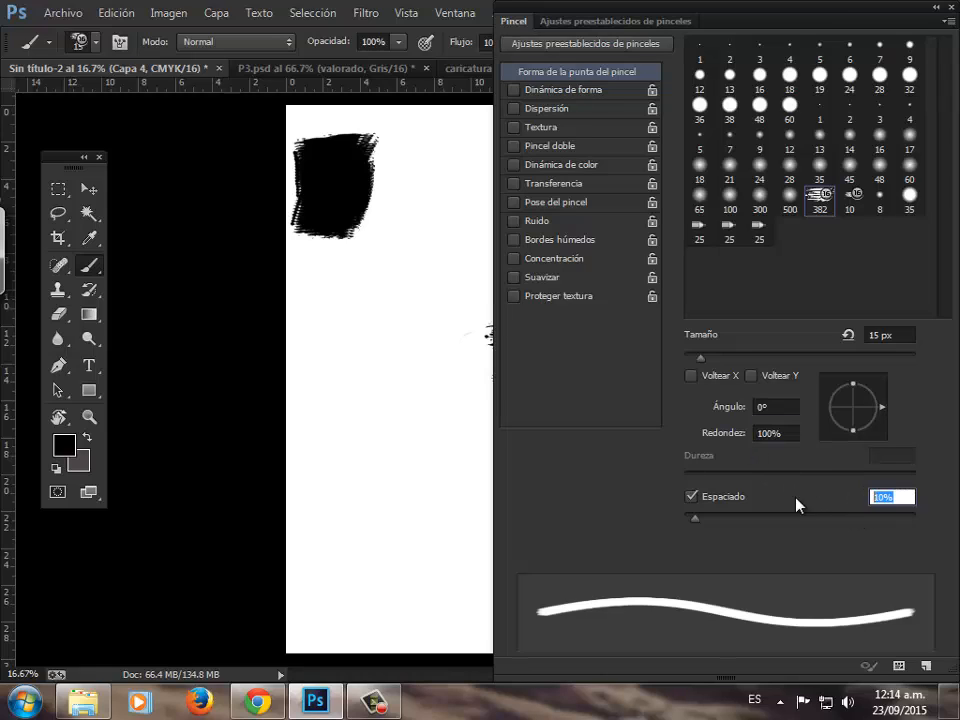
text(40)
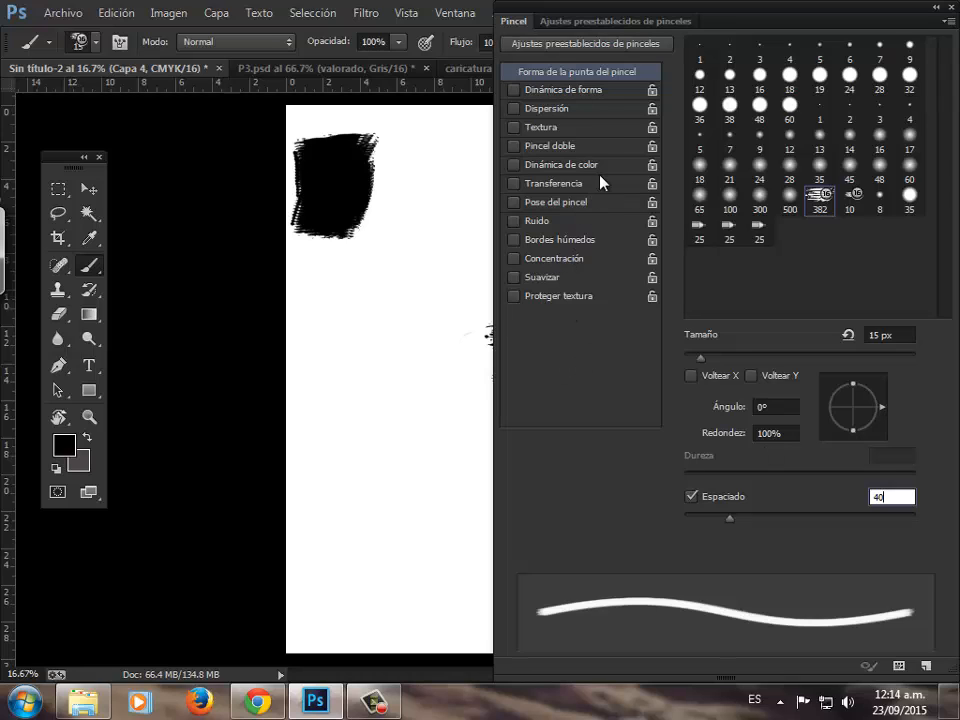
Step: Enable shape dynamics with 0% size variation controlled by Presión de la pluma and a minimum diameter of 0%
click(601, 93)
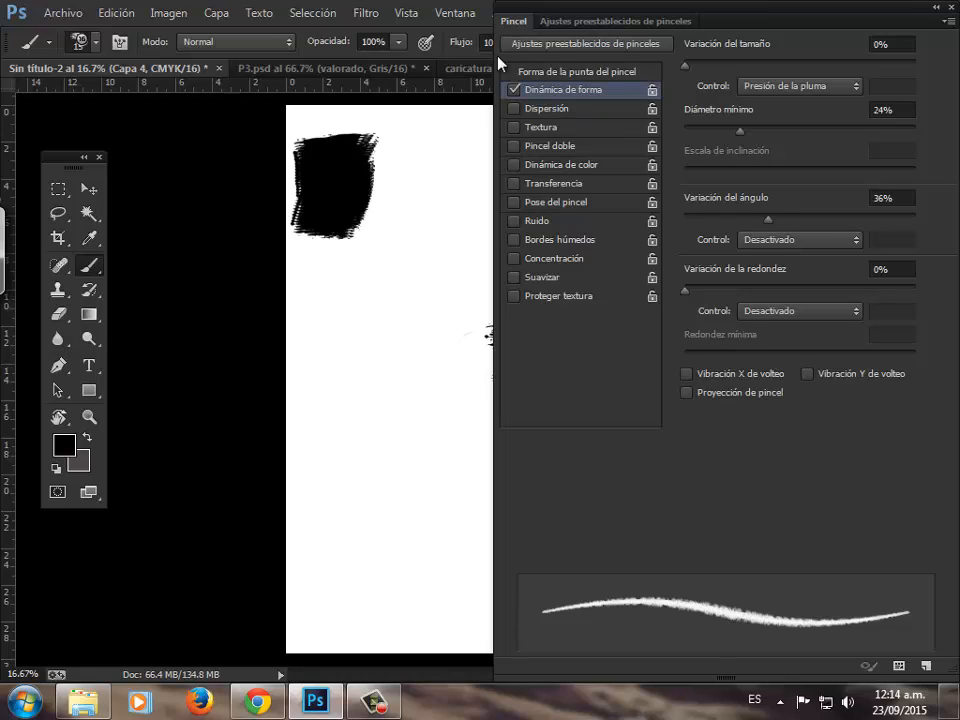
click(894, 44)
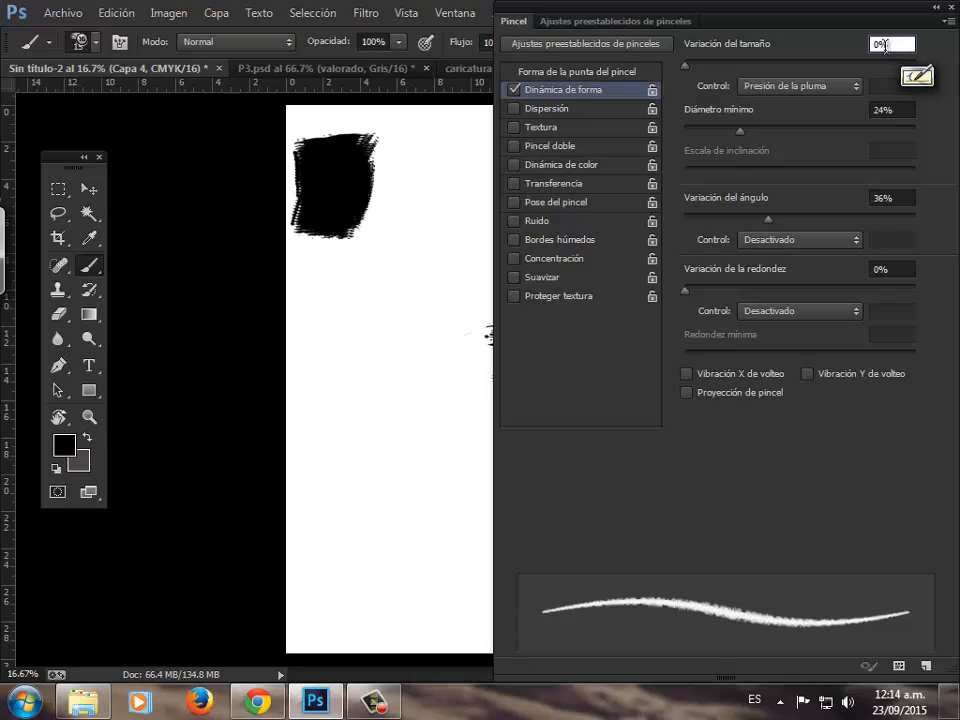
click(836, 88)
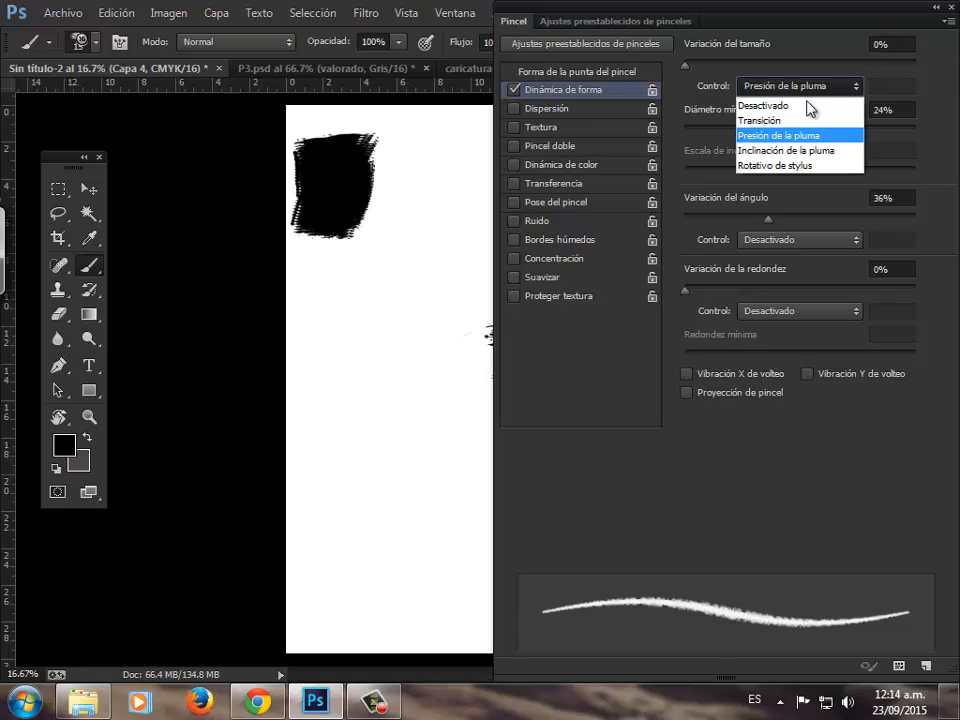
click(758, 136)
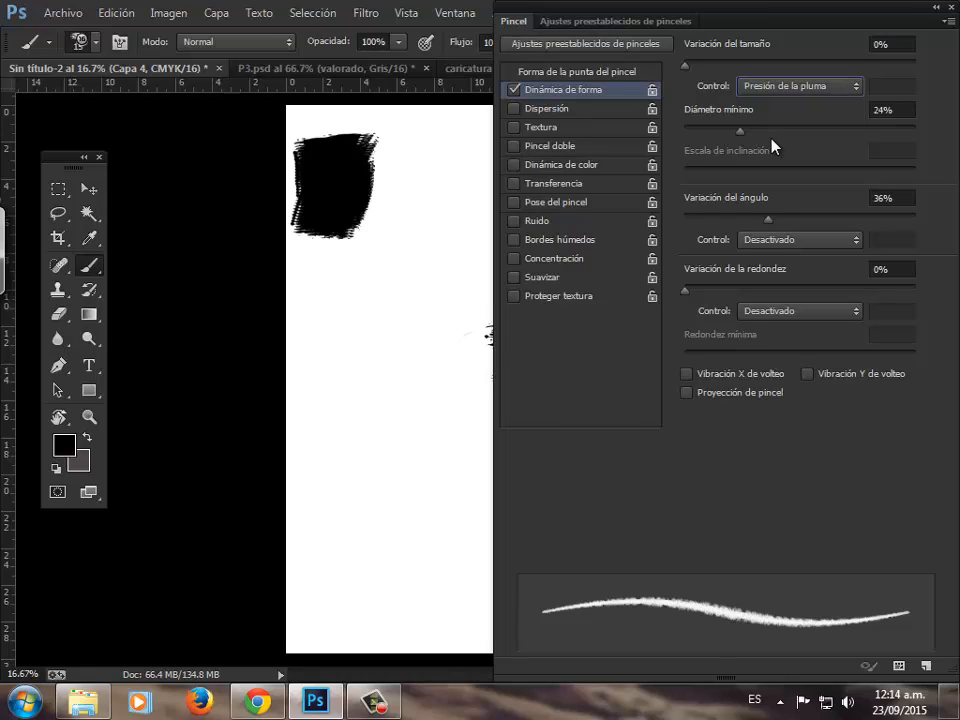
click(899, 116)
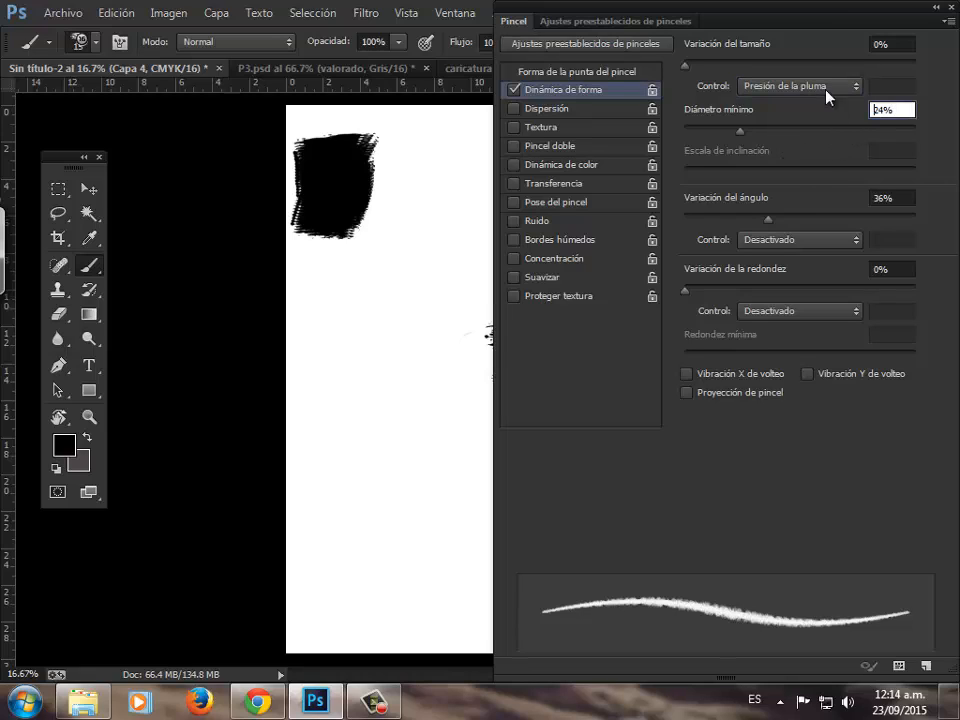
text(0)
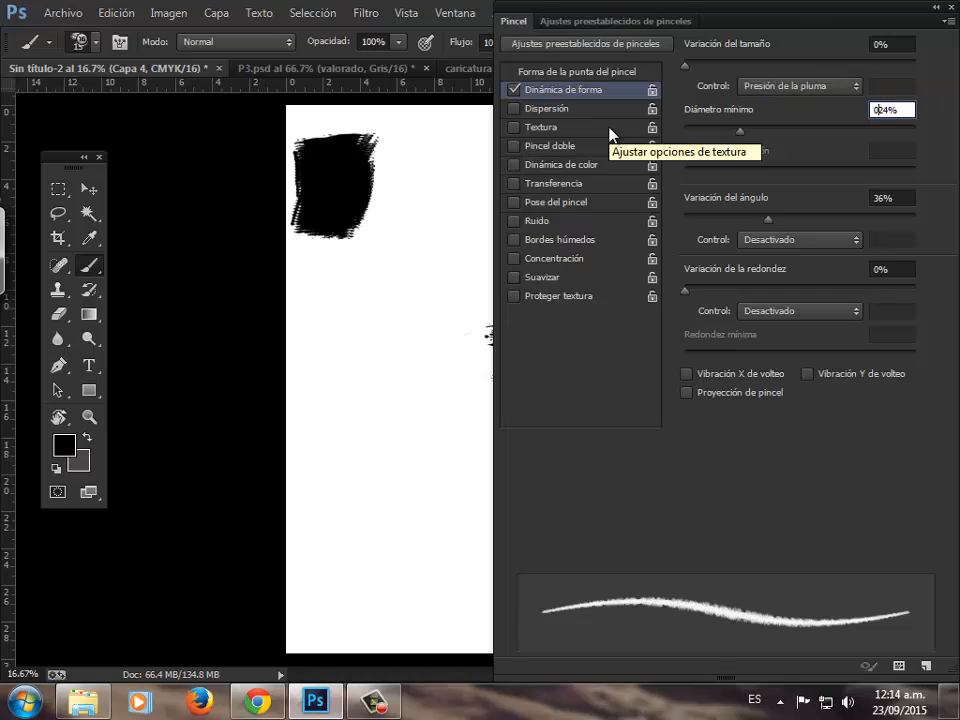
drag(908, 110, 759, 80)
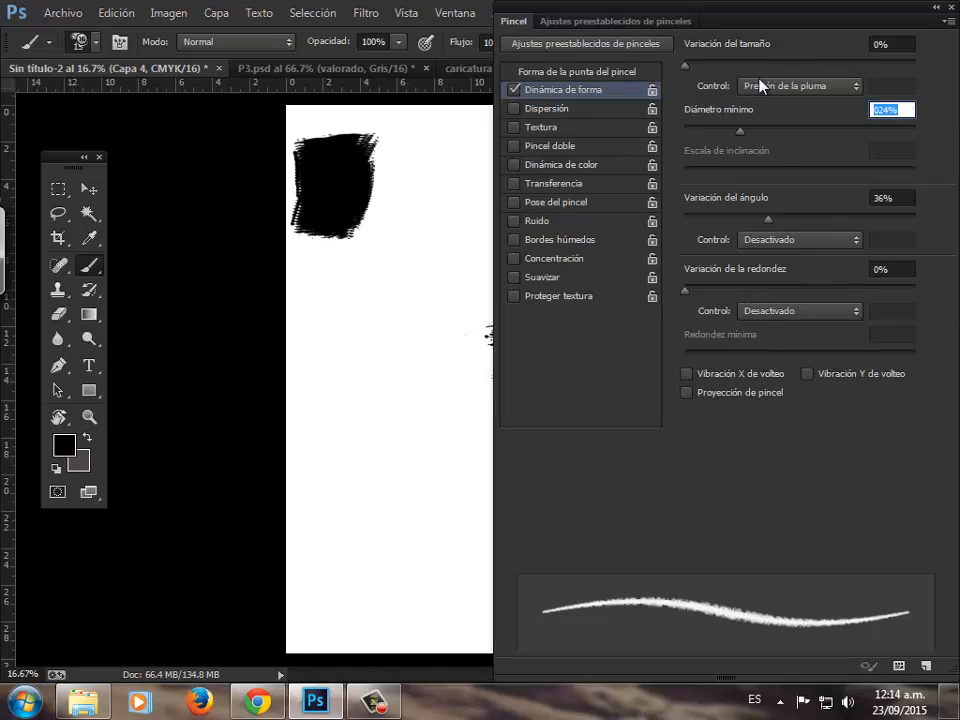
text(0)
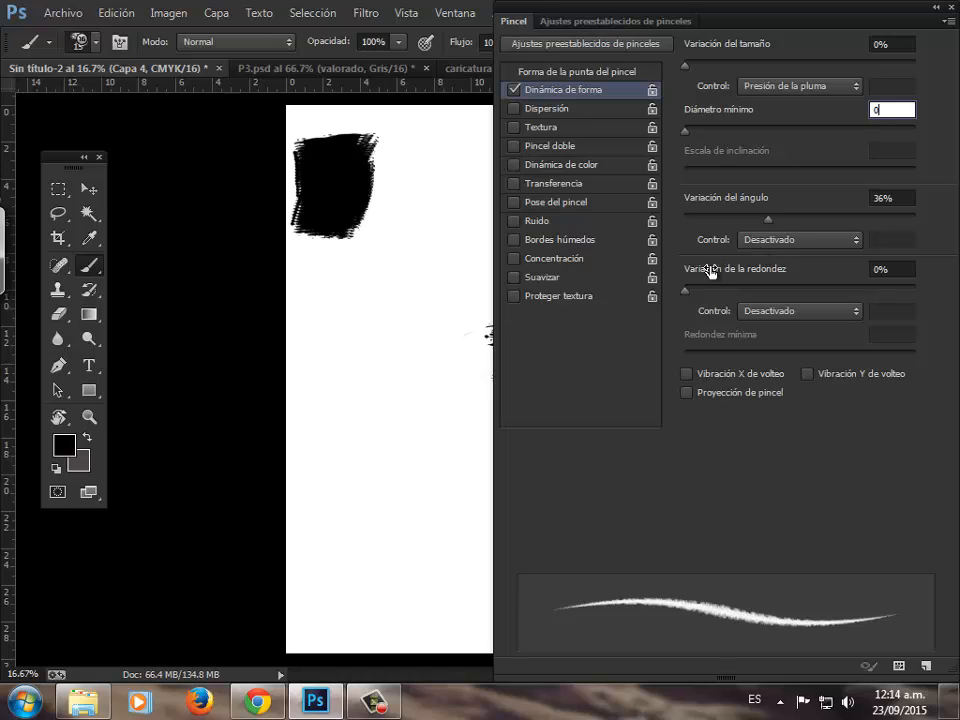
Step: Leave the control of both the angle variation and the roundness variation on Desactivado
click(792, 242)
click(790, 260)
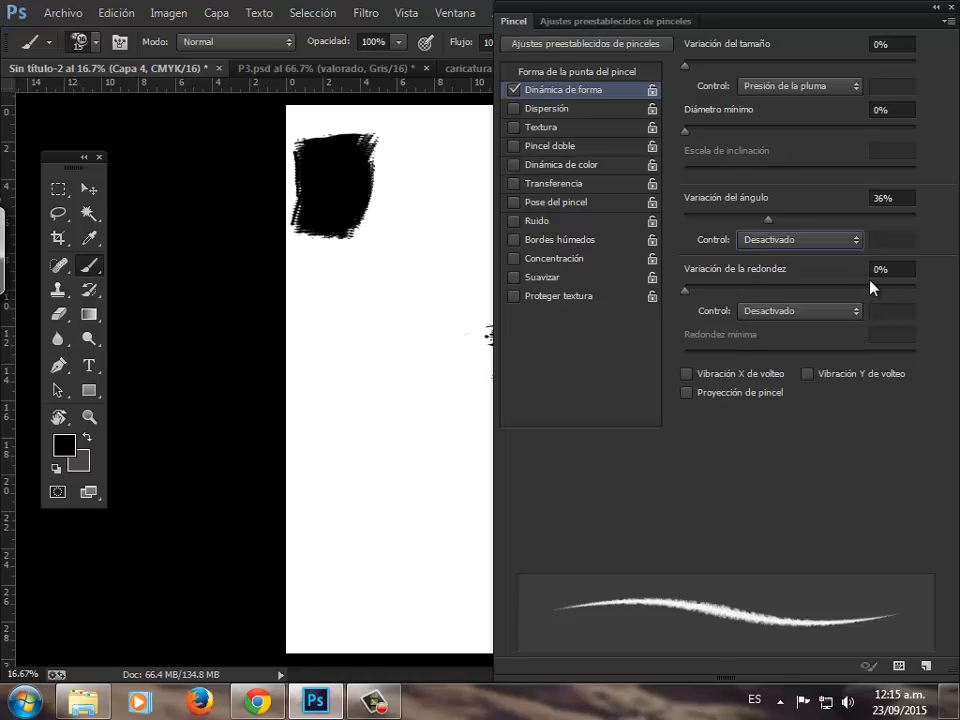
click(746, 314)
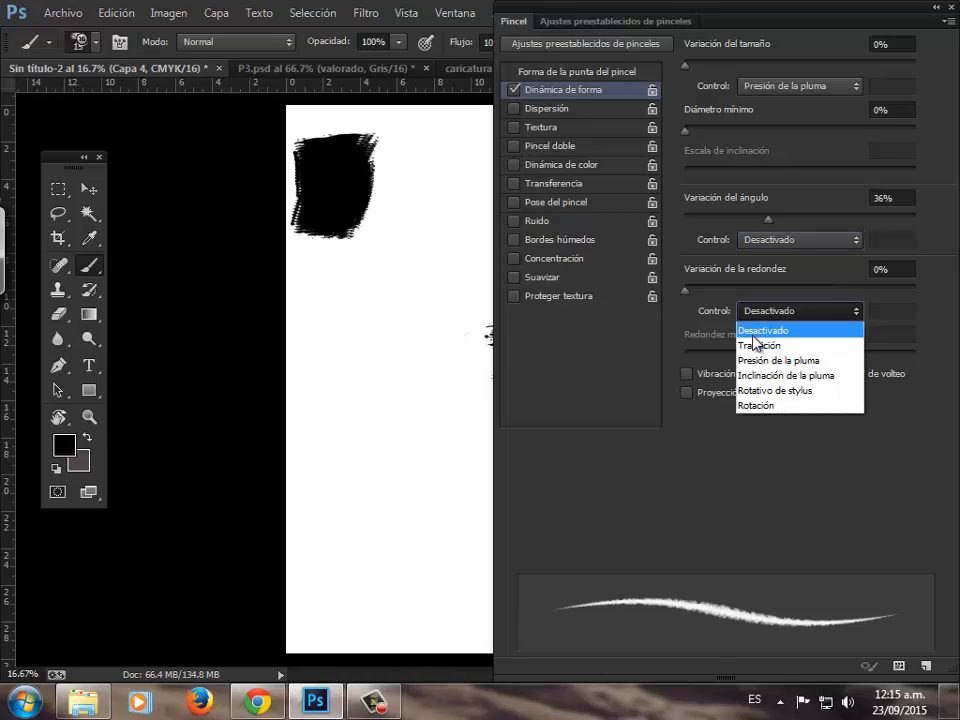
click(778, 330)
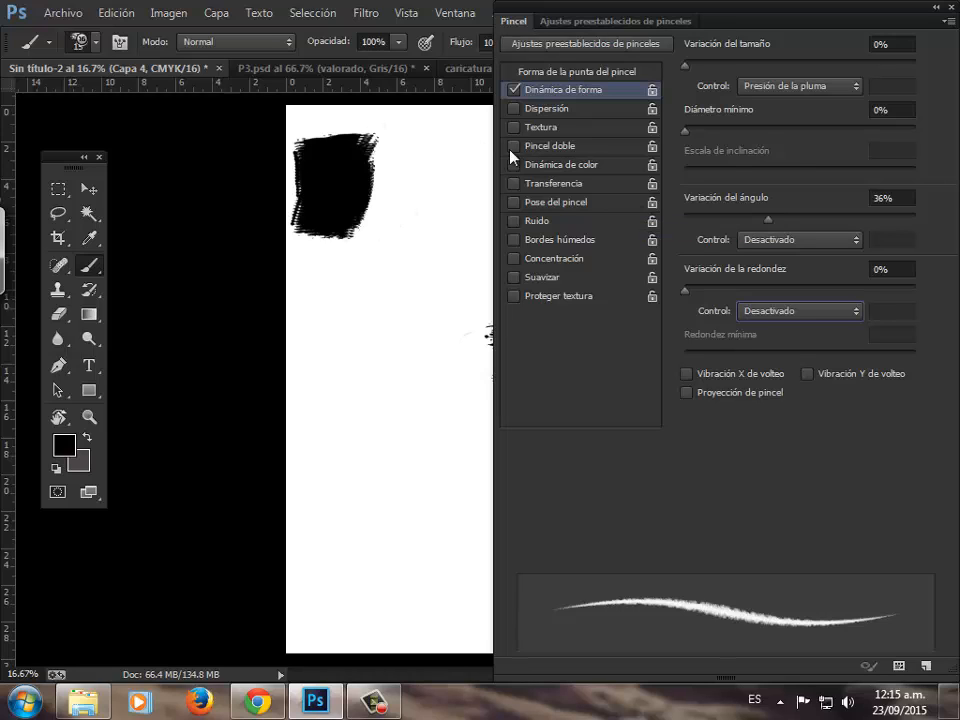
Step: Enable the brush texture and review the available patterns and pattern libraries, keeping the current woven pattern
click(603, 128)
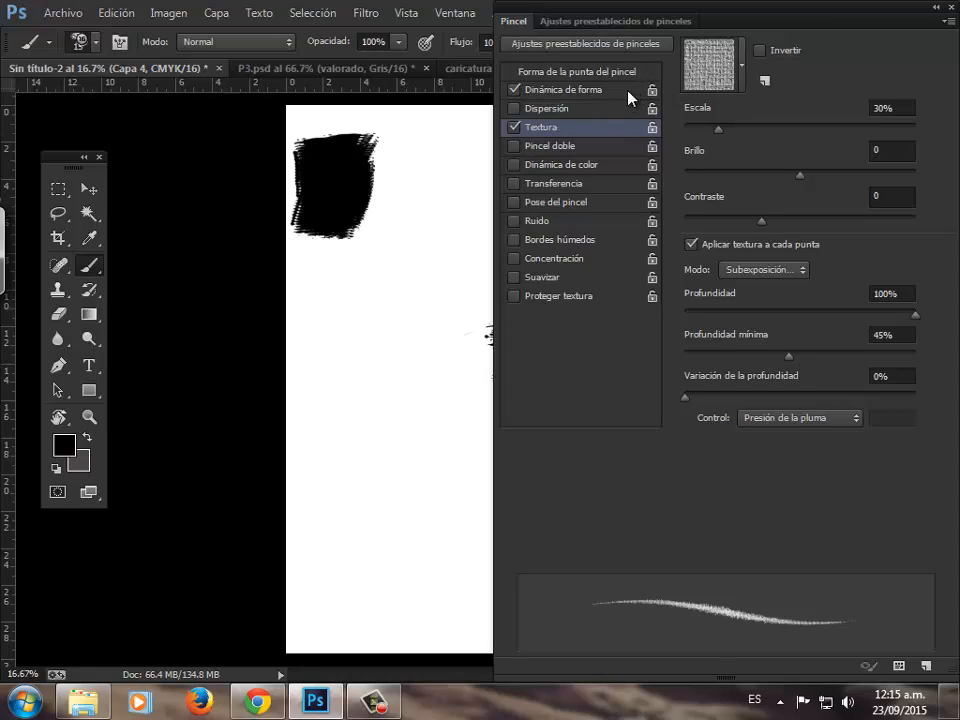
click(743, 74)
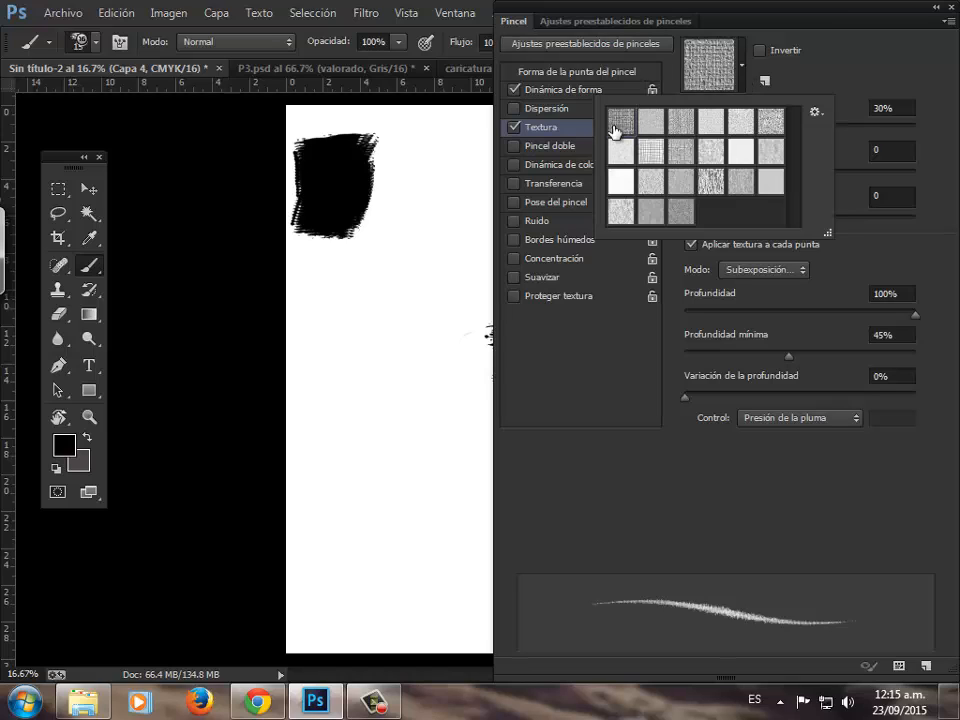
click(815, 112)
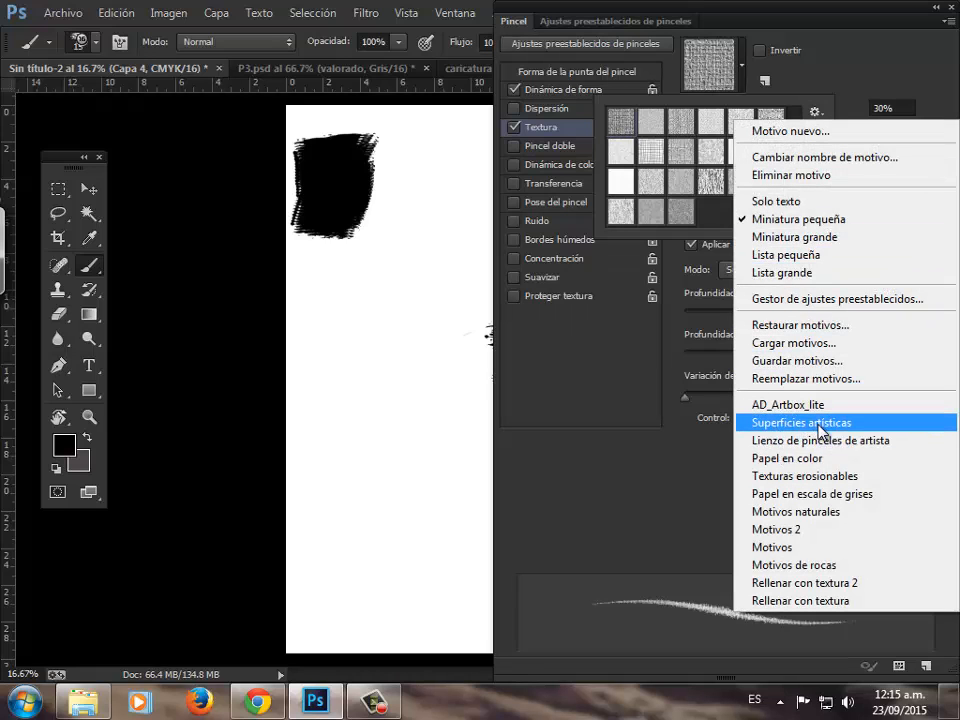
click(722, 82)
click(799, 60)
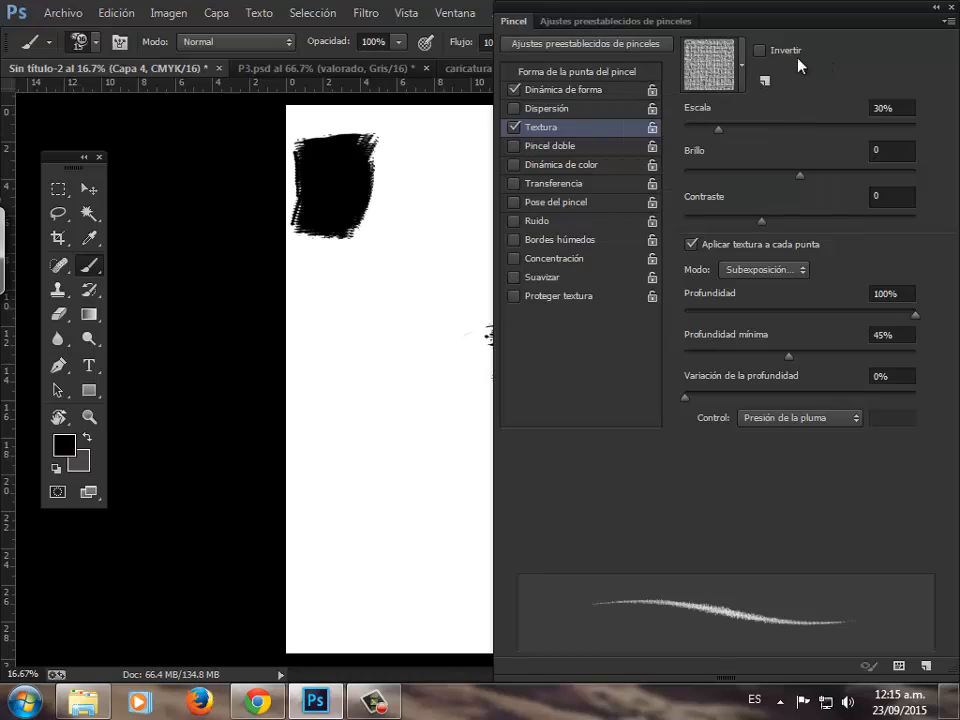
Step: Set the texture scale to 140% and leave its brightness at 0
click(903, 108)
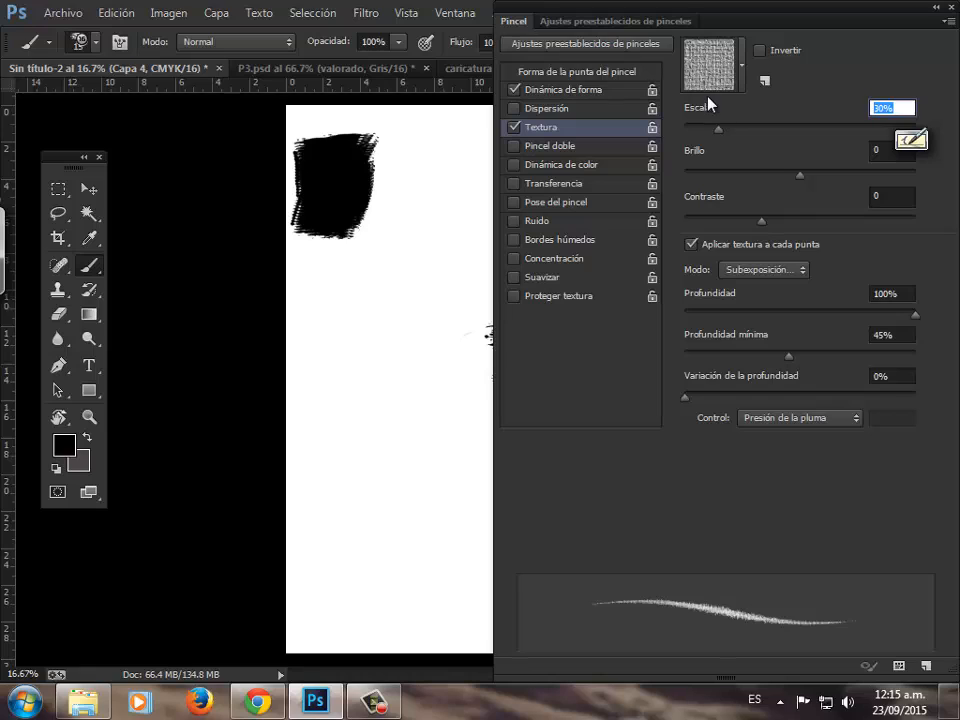
text(140)
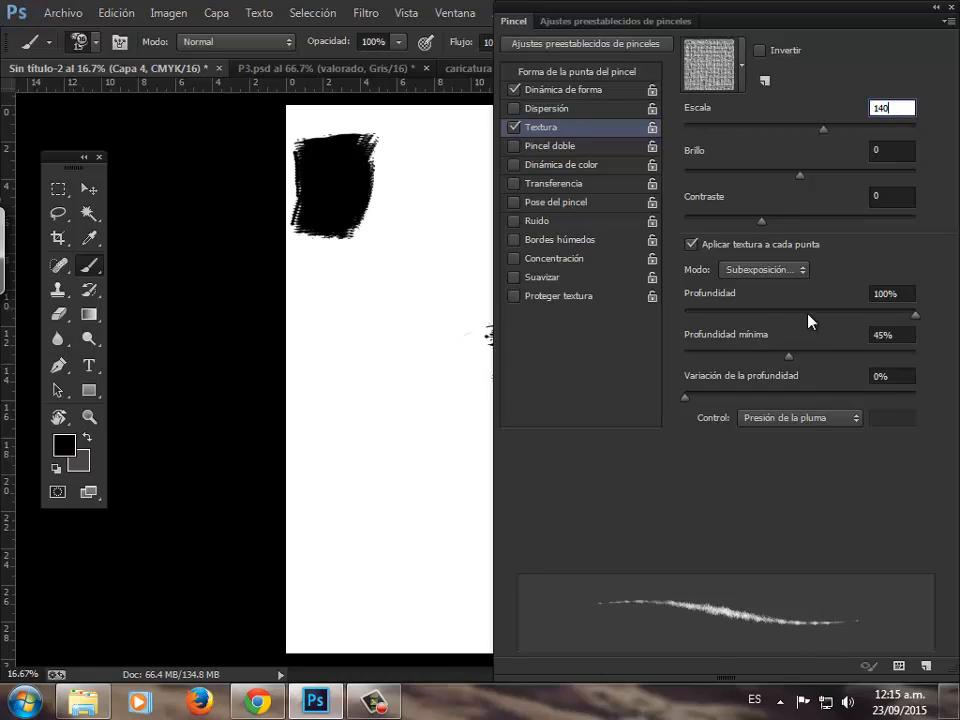
click(889, 152)
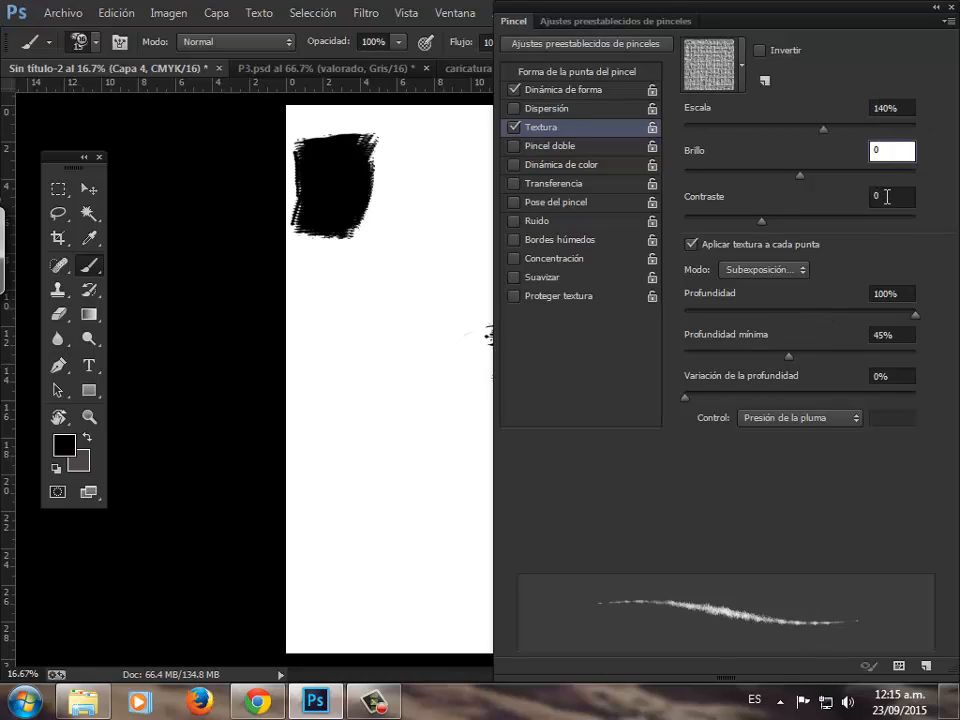
Step: Leave the texture contrast at 0 and set the texture blending mode to Subexponer color
click(889, 199)
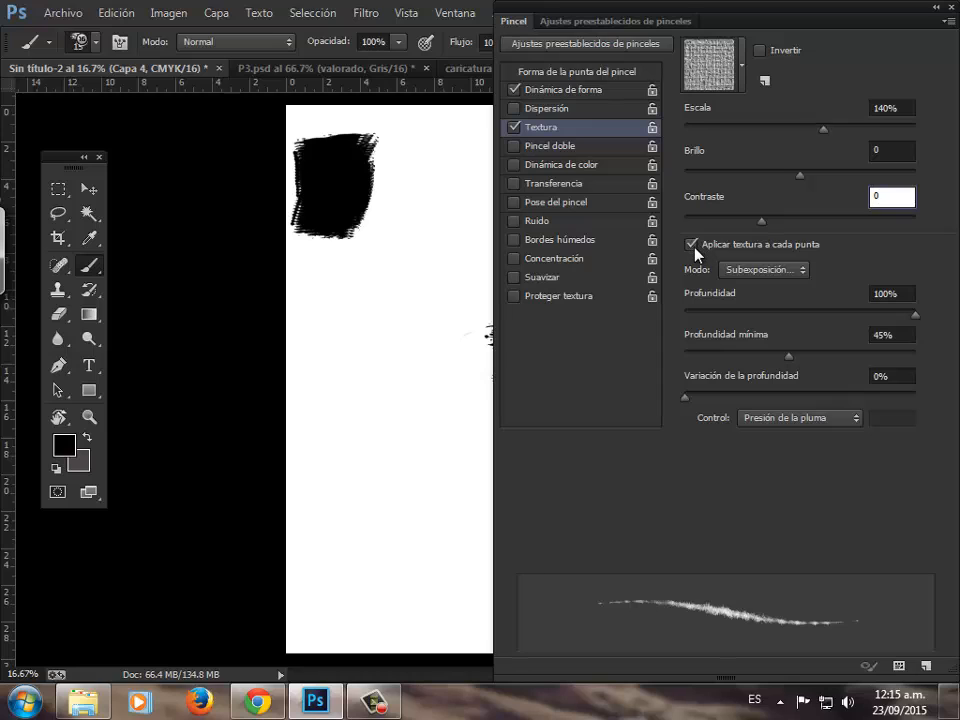
click(739, 275)
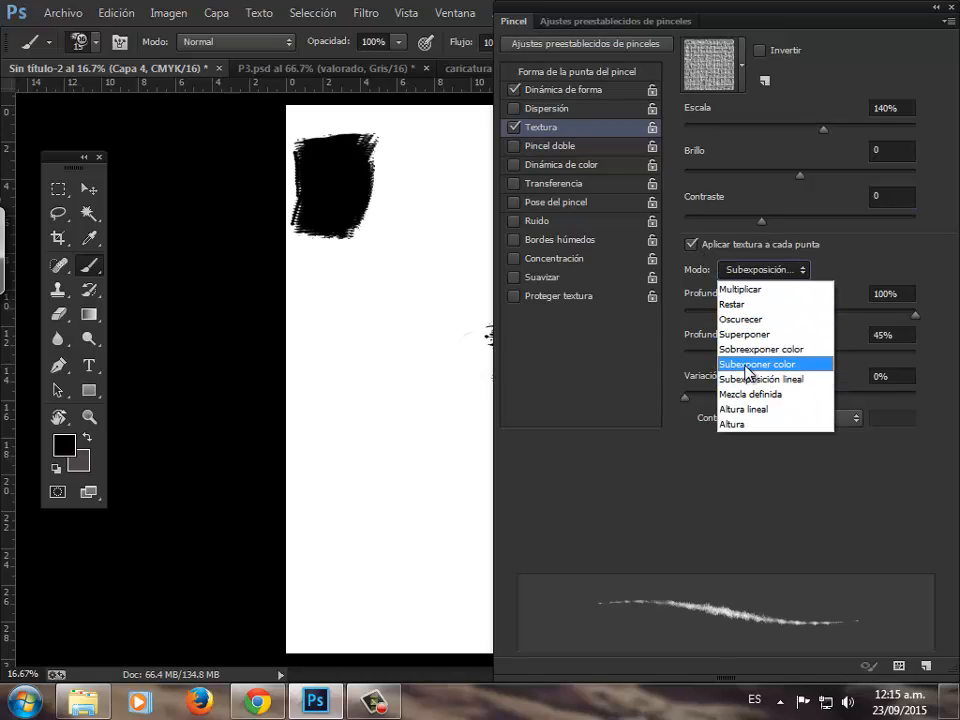
click(744, 365)
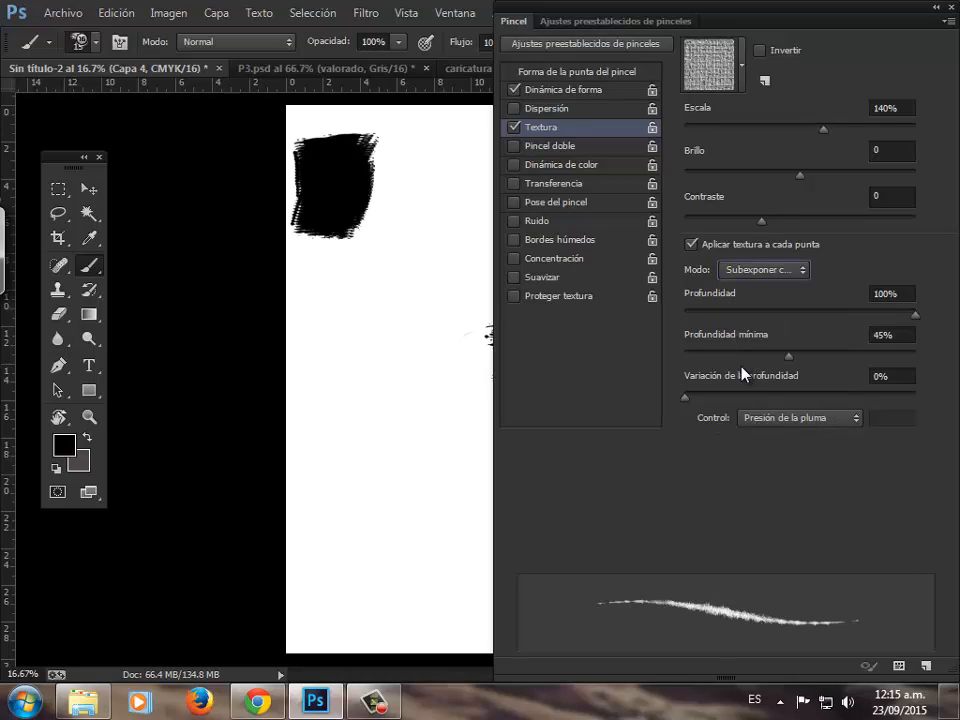
Step: Set the texture depth to 50%, the minimum depth to 46% and the depth variation to 50%
click(889, 293)
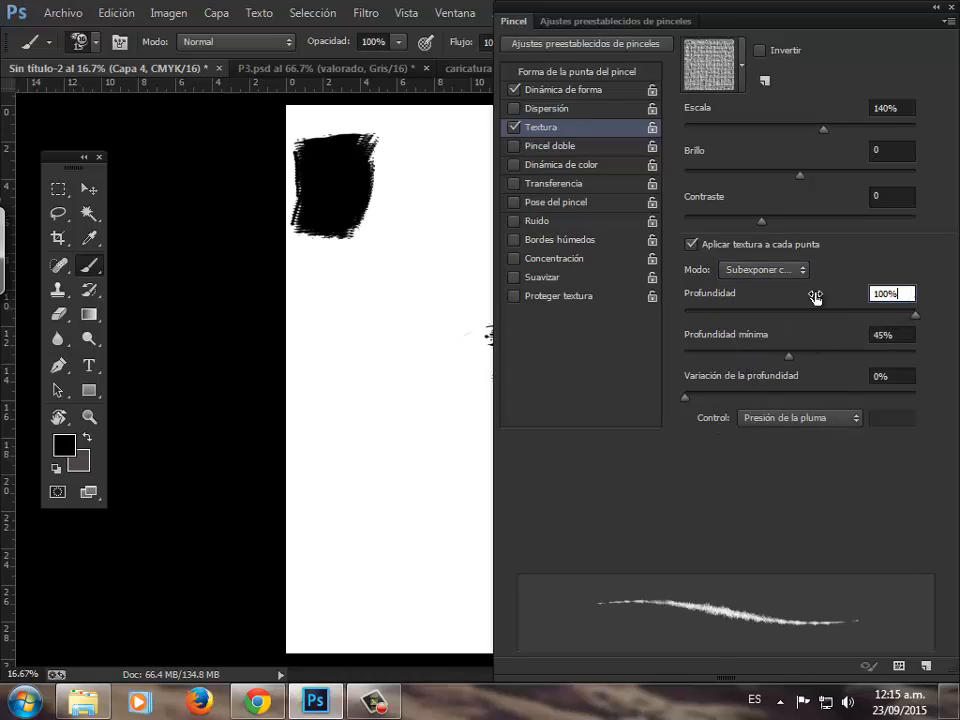
text(50)
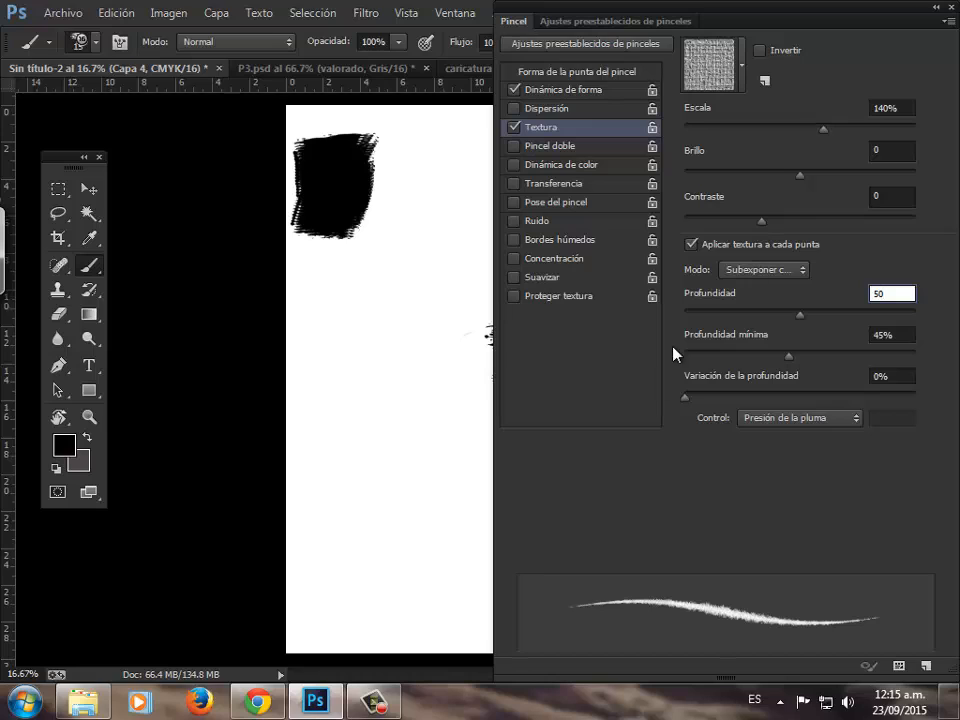
click(878, 338)
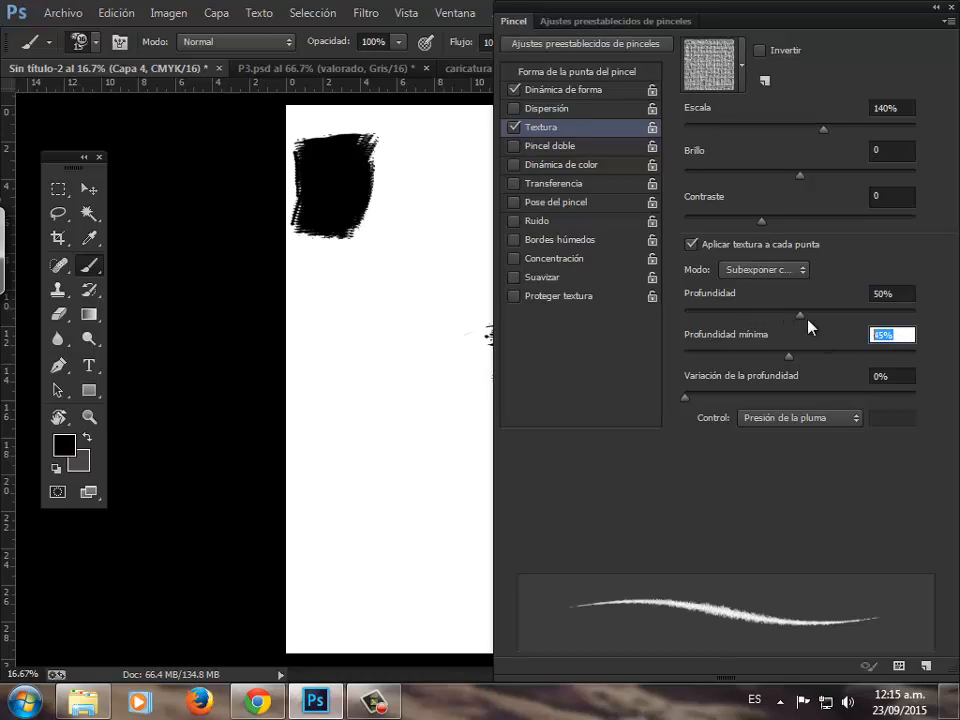
text(46)
click(885, 376)
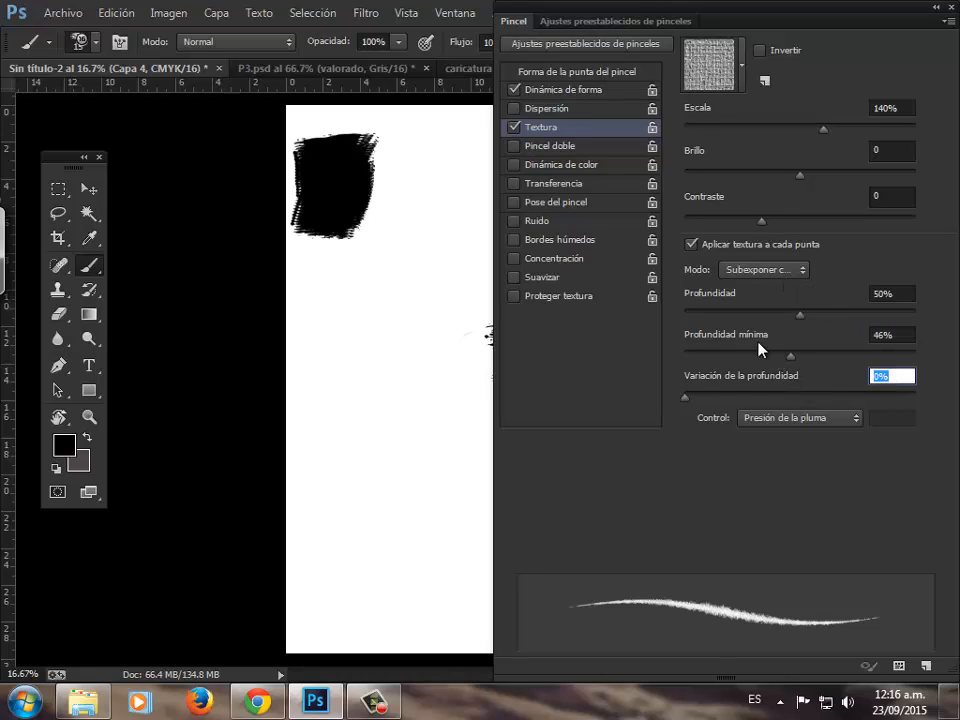
text(50)
Step: Set the control of the texture's depth variation to Transición with 6 steps
click(827, 419)
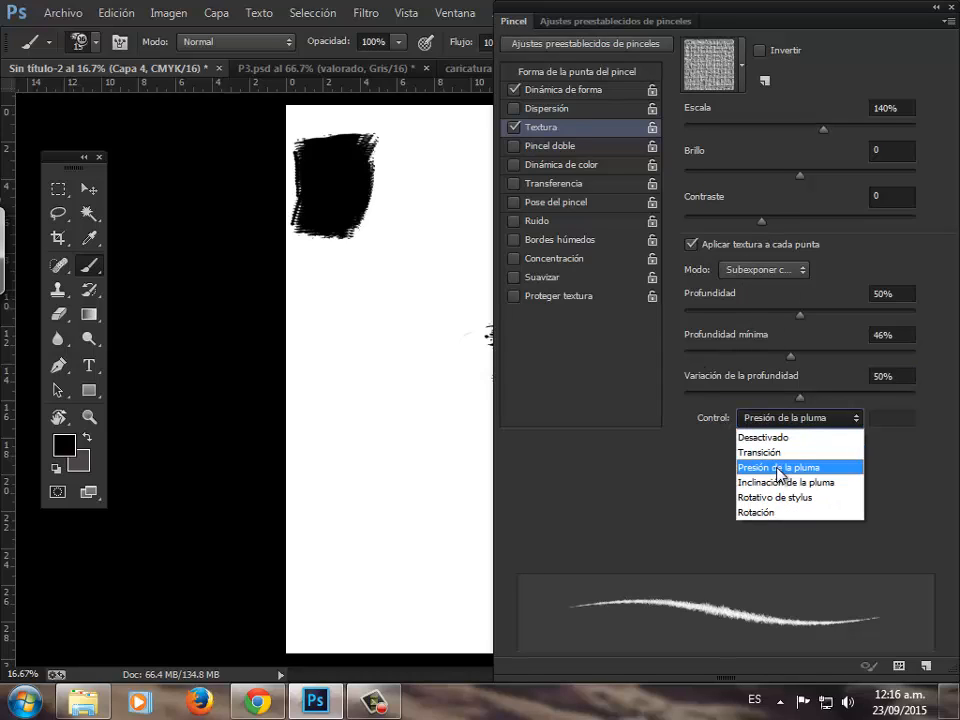
click(745, 453)
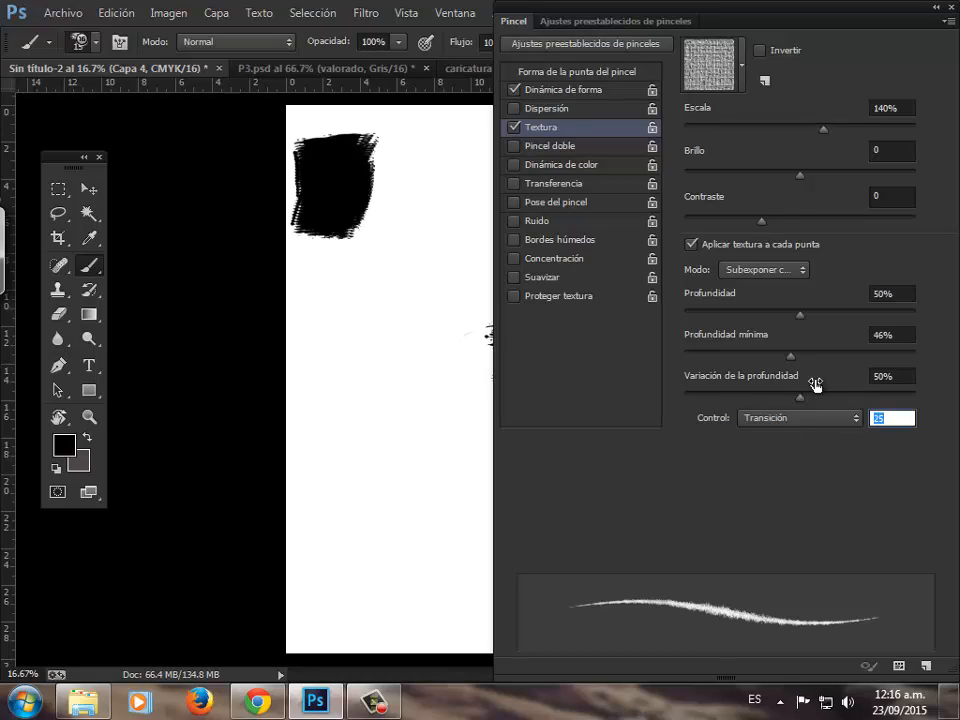
text(6)
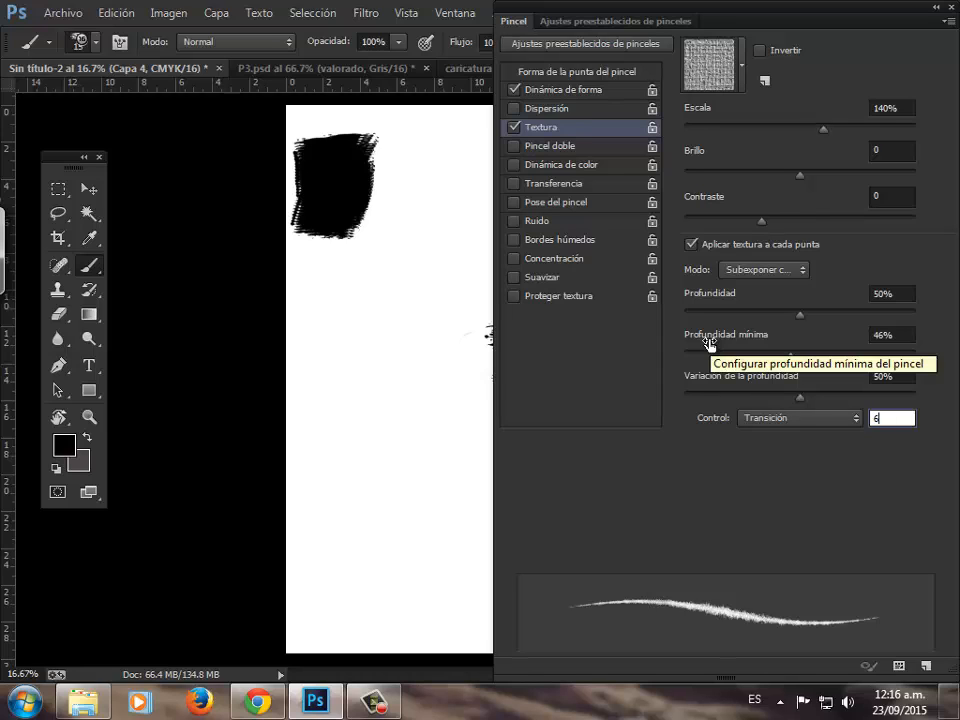
Step: Enable the dual brush and choose the sampled 10 px bristle tip for it, keeping its size at 10 px
click(529, 148)
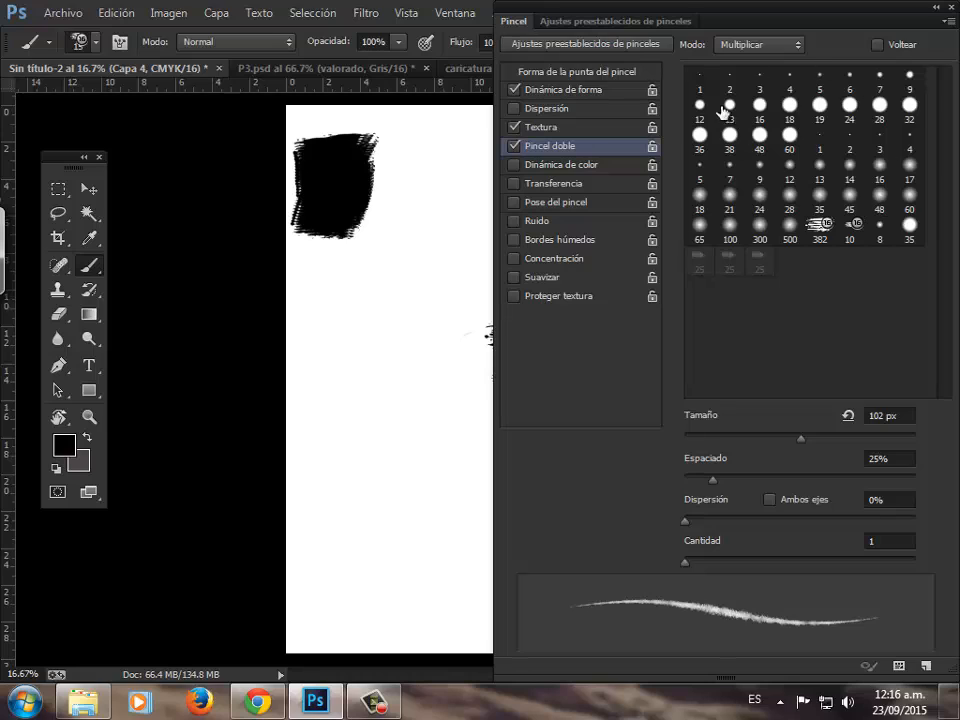
click(849, 226)
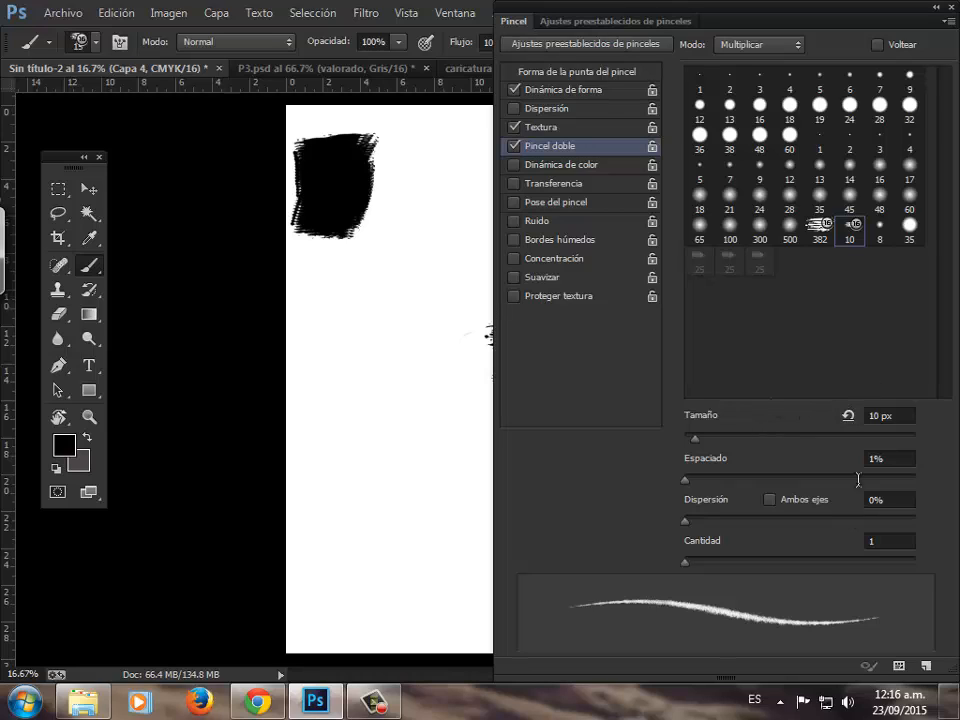
click(887, 416)
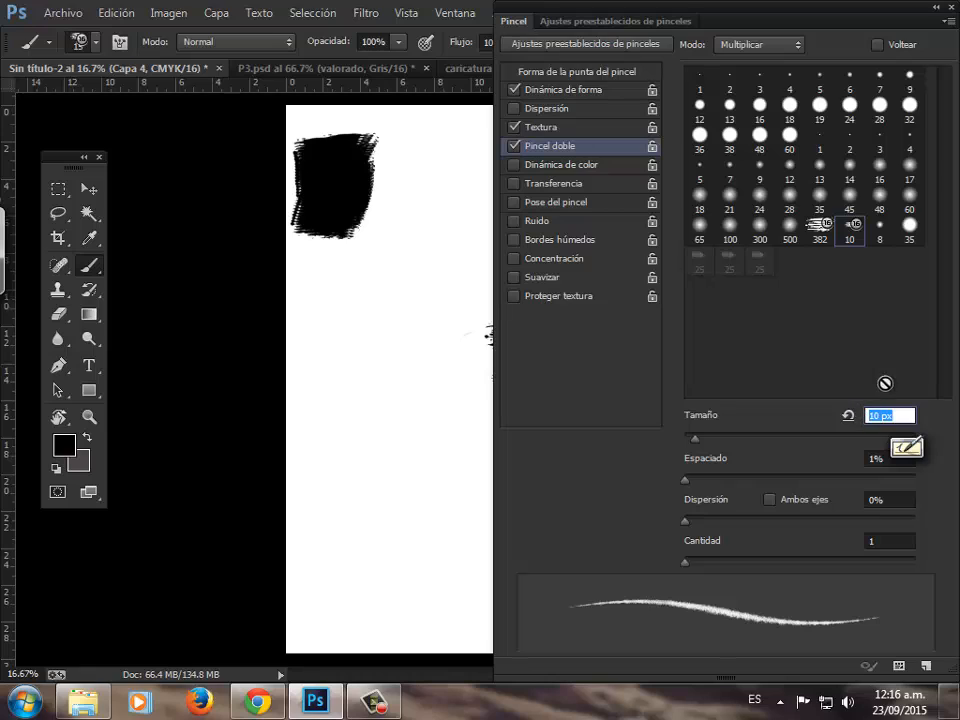
Step: Set the dual brush spacing to 5%, leaving its scattering at 0% and its count at 1
click(875, 458)
double_click(875, 458)
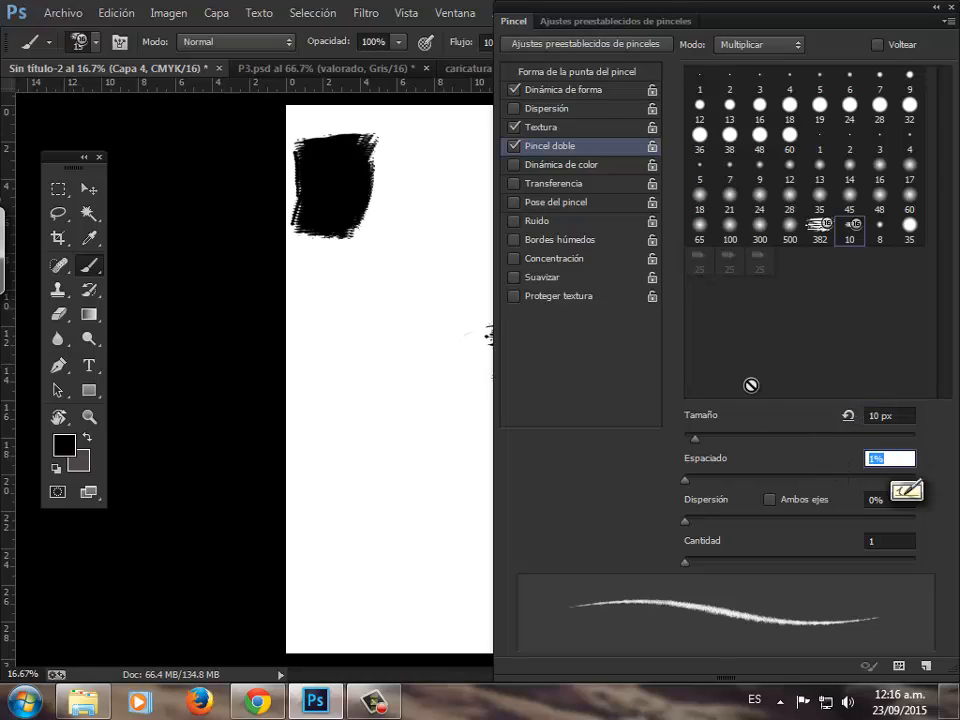
text(5)
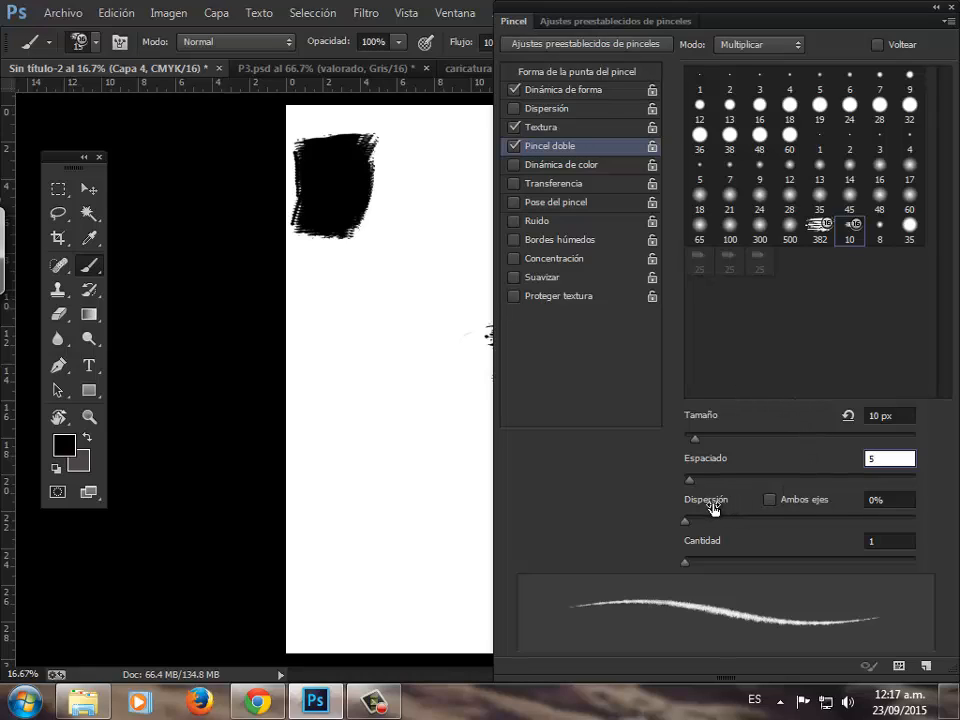
click(893, 500)
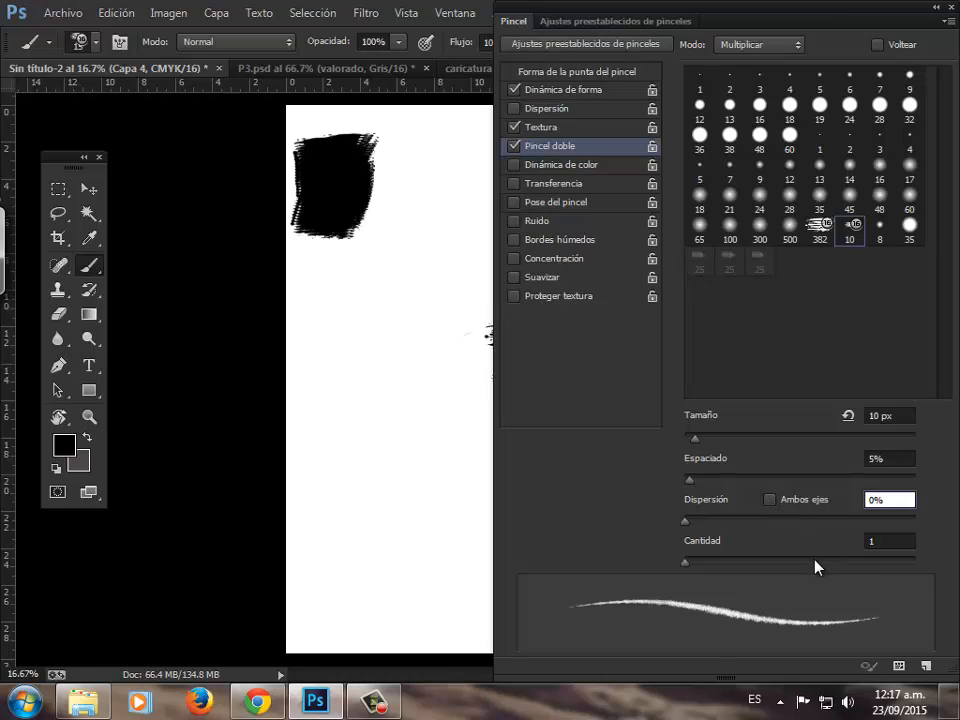
click(877, 545)
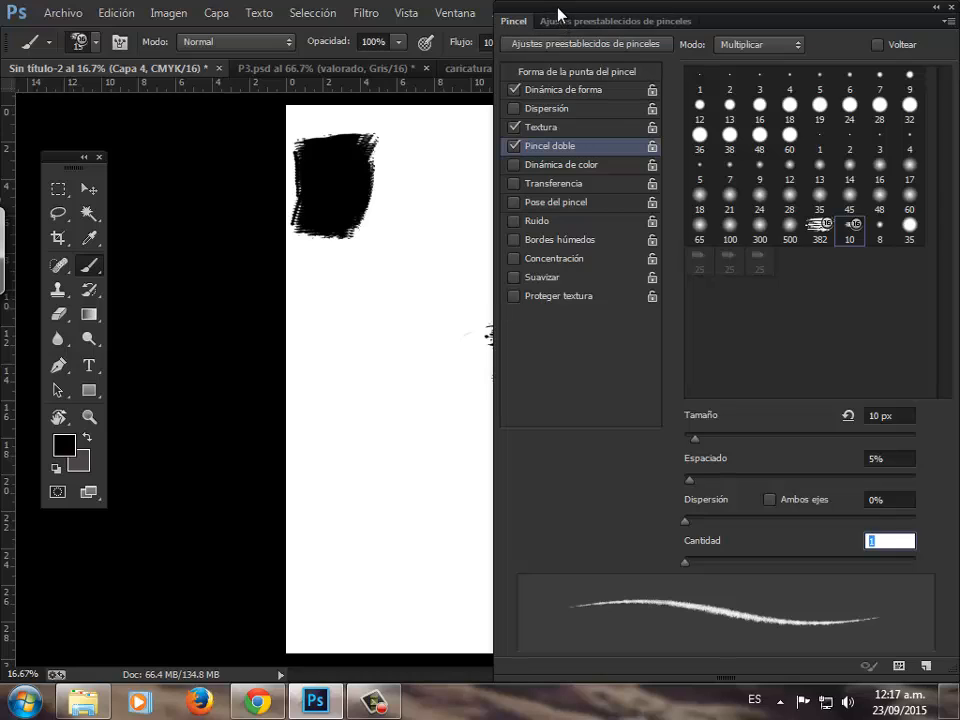
Step: Enable the brush's transfer options and set the flow variation to 5%
drag(557, 11, 576, 11)
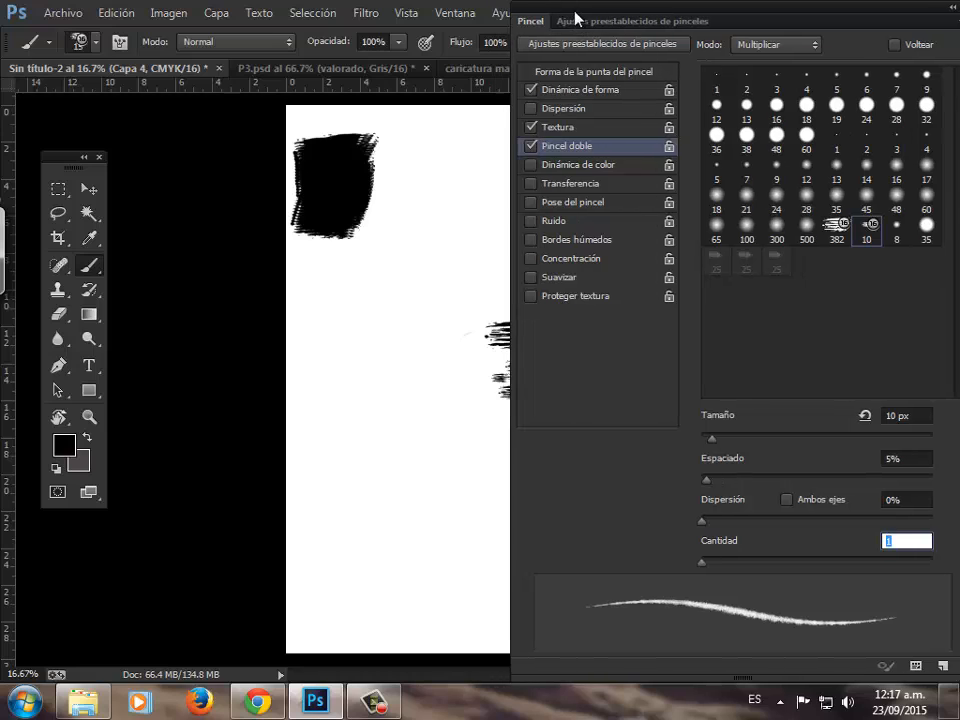
click(561, 188)
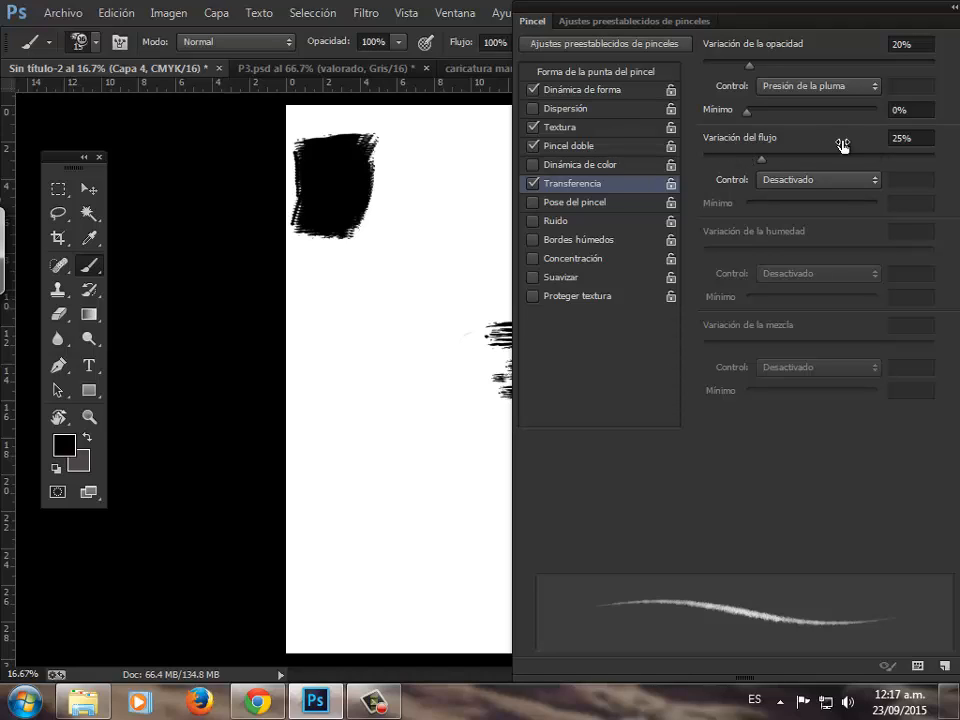
click(908, 138)
text(5)
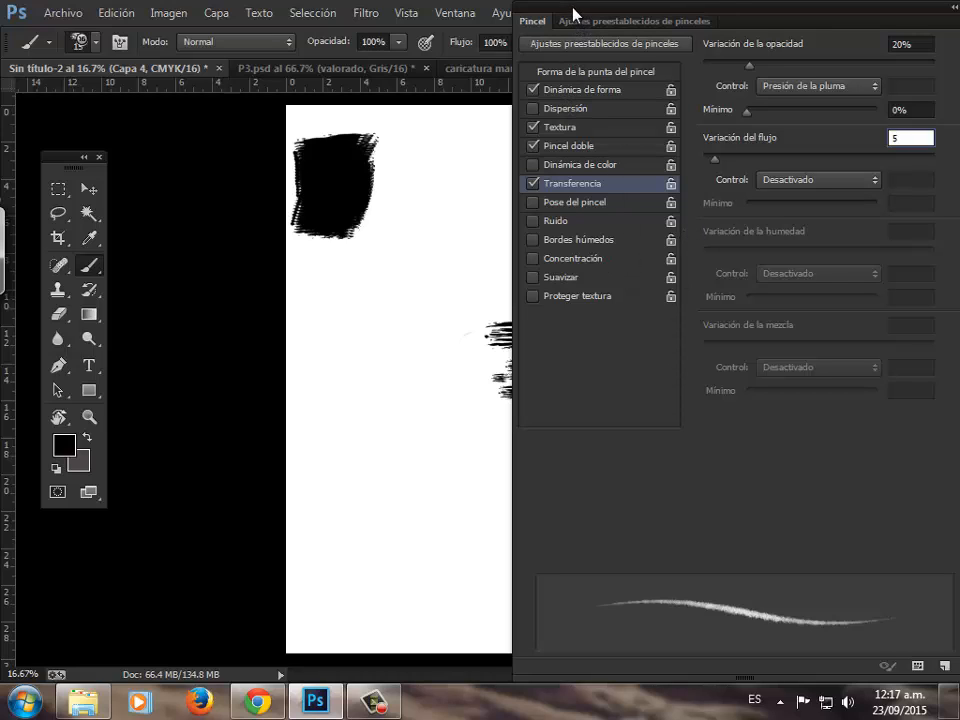
Step: Enable smoothing (Suavizar) for the brush and rearrange the brush settings window
drag(514, 15, 545, 12)
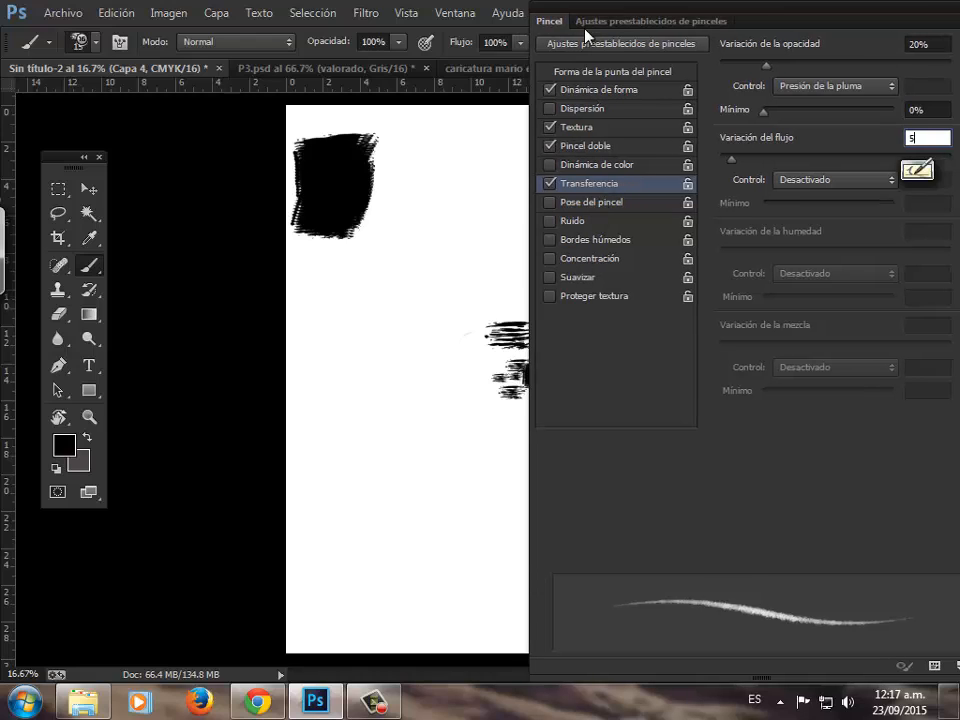
click(551, 279)
drag(635, 8, 599, 10)
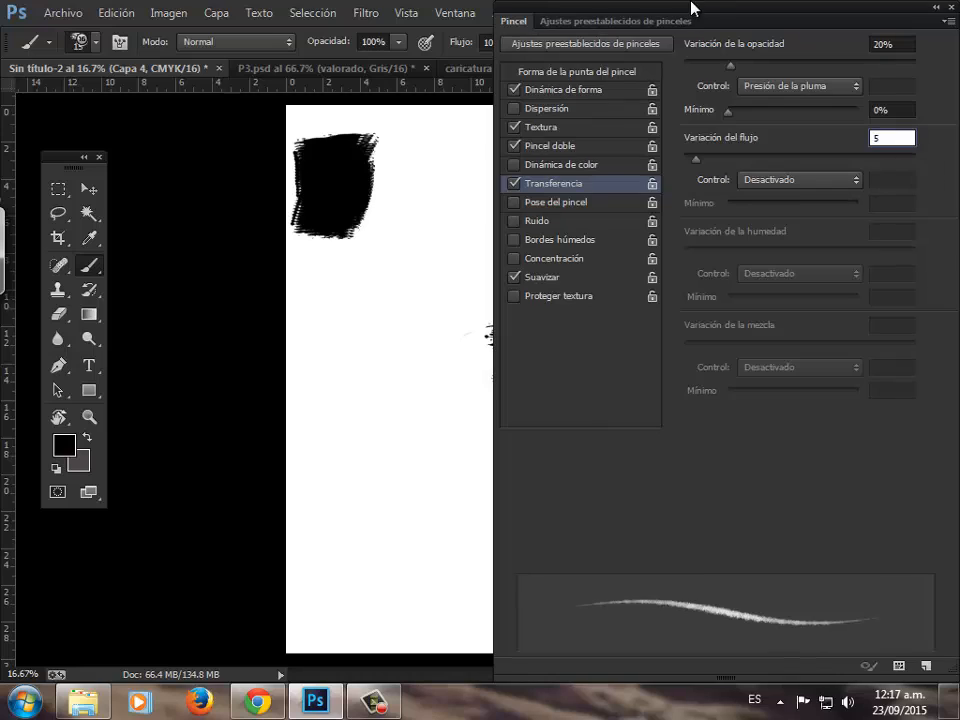
Step: Save the current brush settings as a new preset named "pincel 4b", capturing the brush size
click(925, 671)
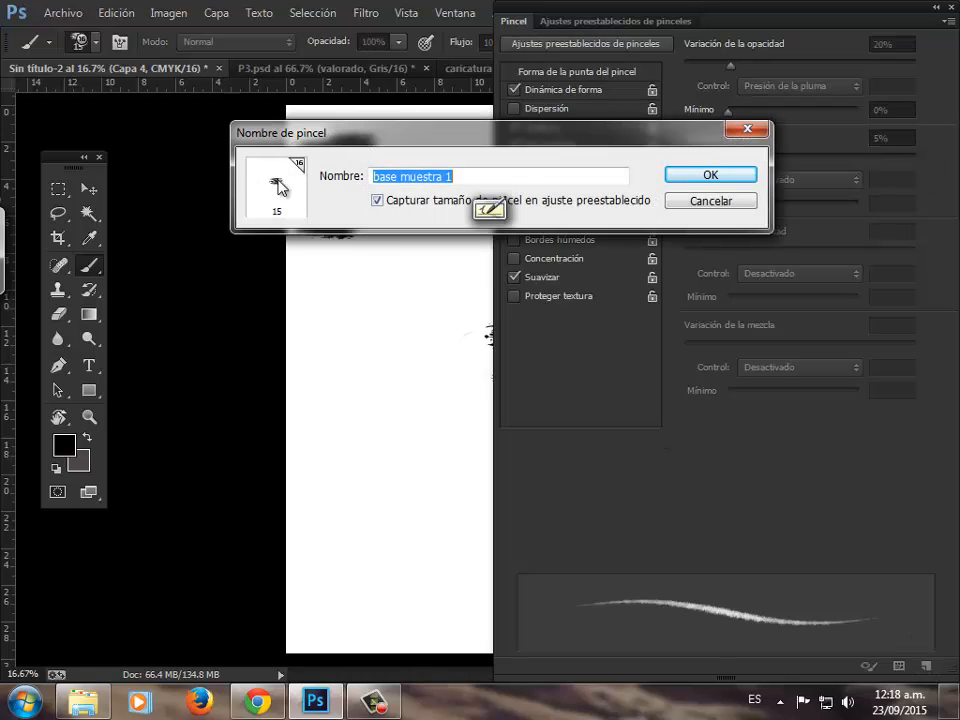
text(pinc)
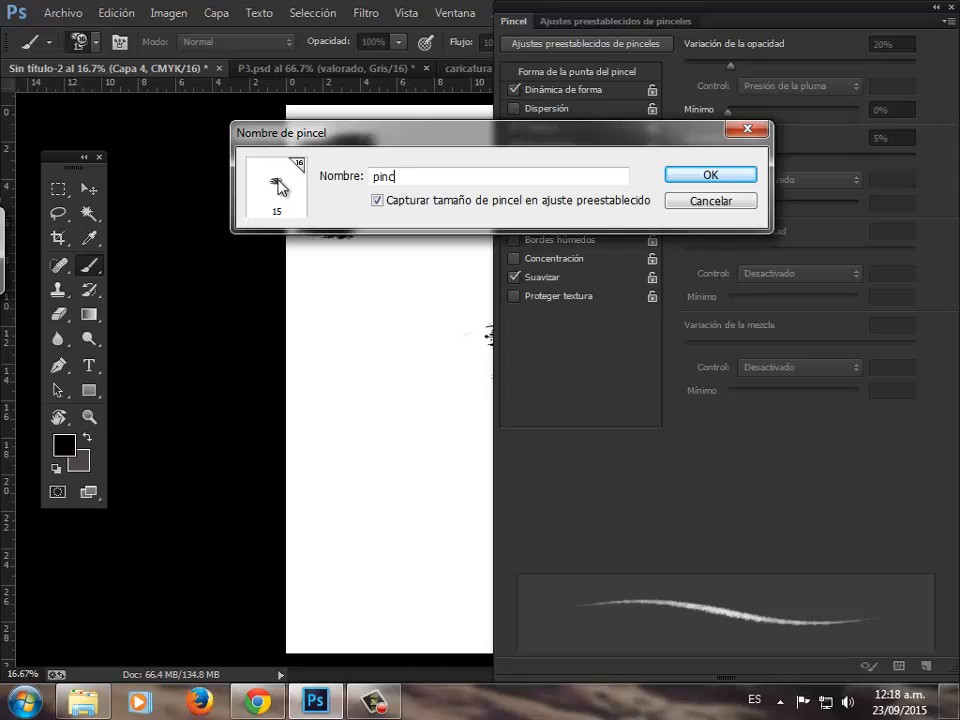
text(el 4b)
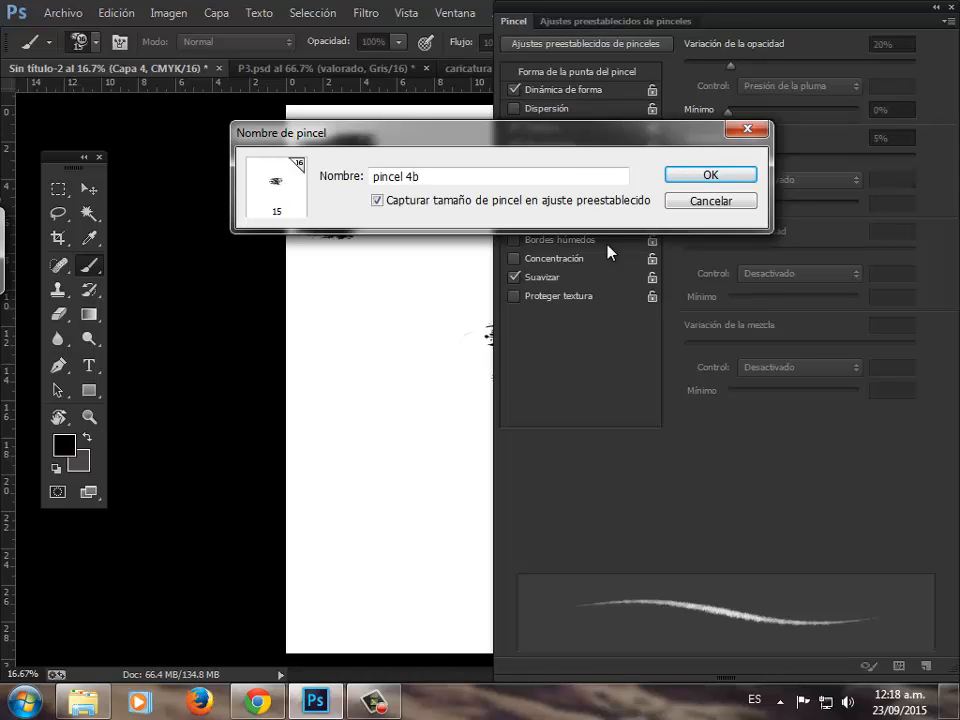
click(675, 180)
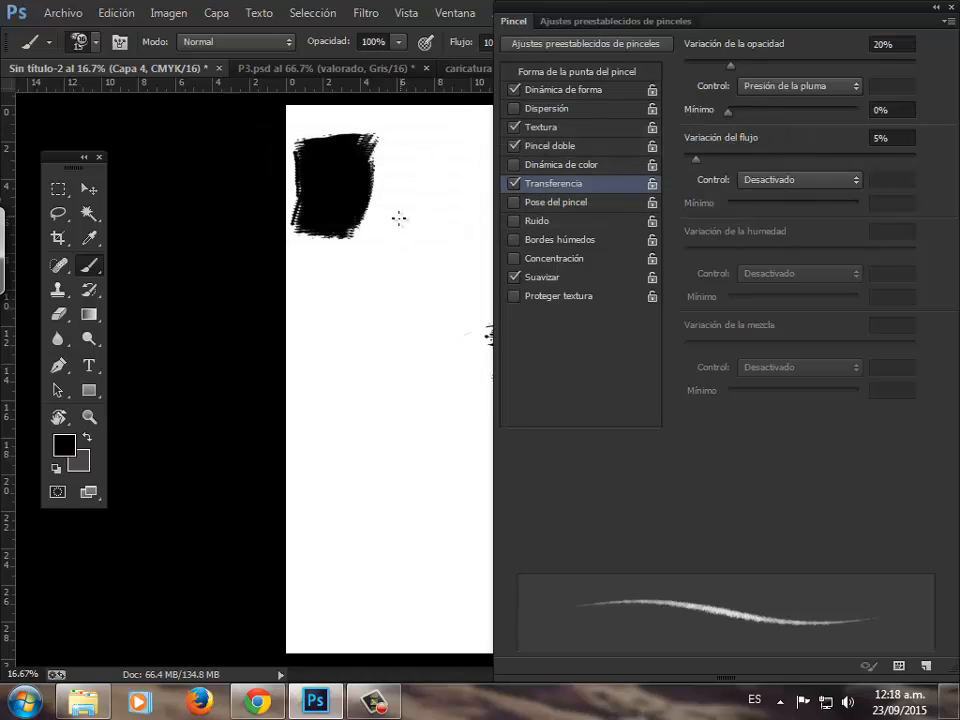
Step: Enlarge the "pincel 4b" brush to 48 px and scribble a zigzag test stroke below the black block
right_click(399, 217)
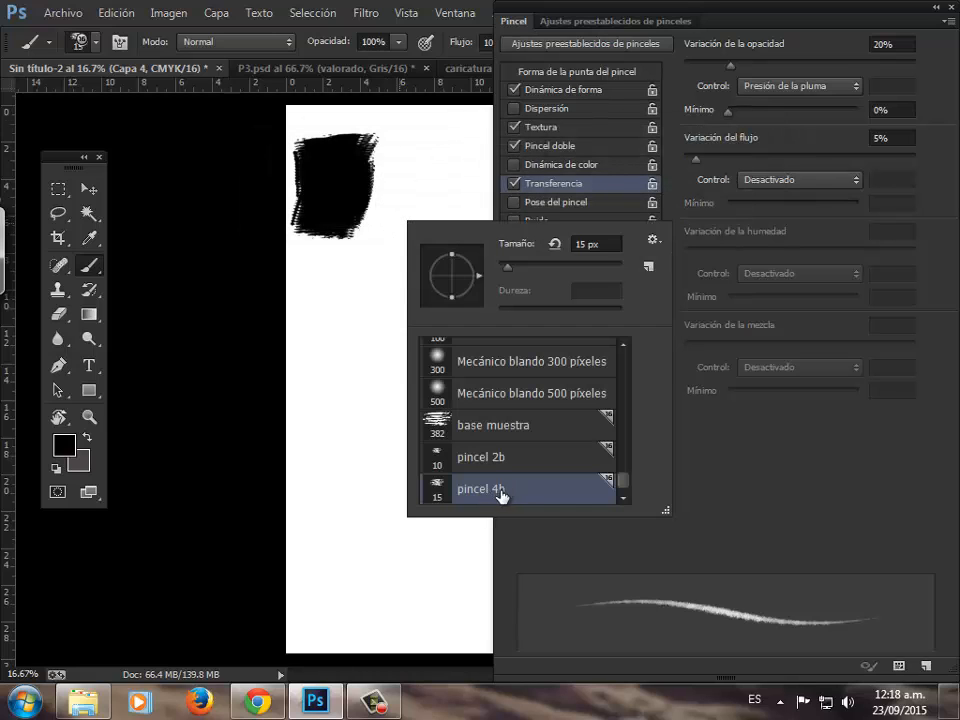
drag(508, 267, 518, 265)
mouse_move(424, 208)
mouse_down()
mouse_move(353, 289)
mouse_move(355, 314)
mouse_move(377, 268)
mouse_move(357, 325)
mouse_move(382, 280)
mouse_move(341, 352)
mouse_up()
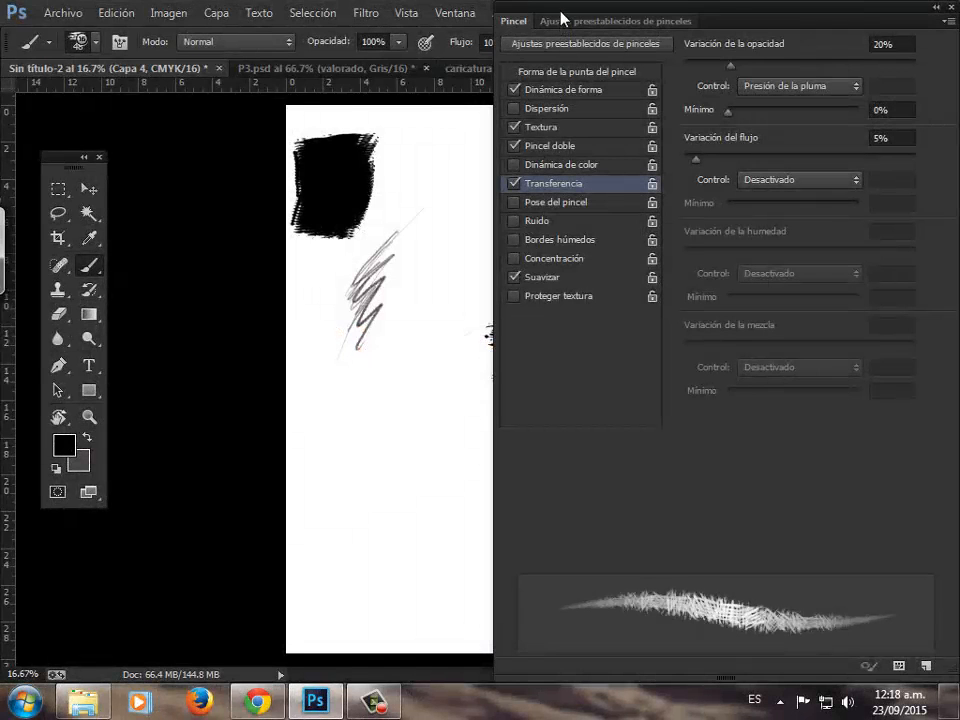
Step: Select the "base muestra" preset at 382 px and paint black test blocks beside and below the existing block
drag(569, 15, 625, 15)
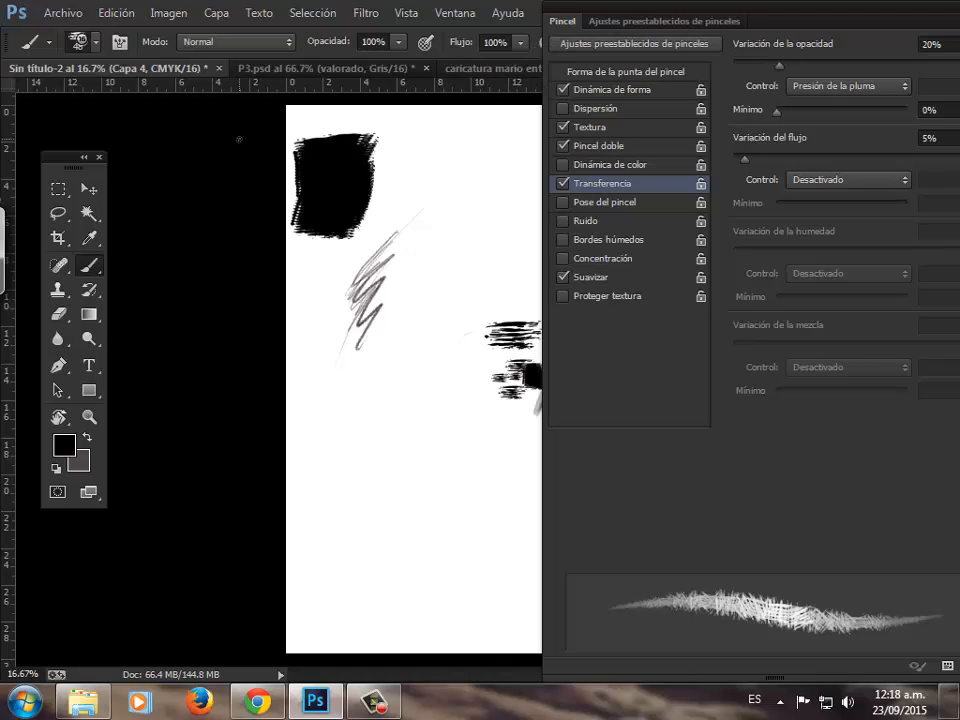
right_click(418, 230)
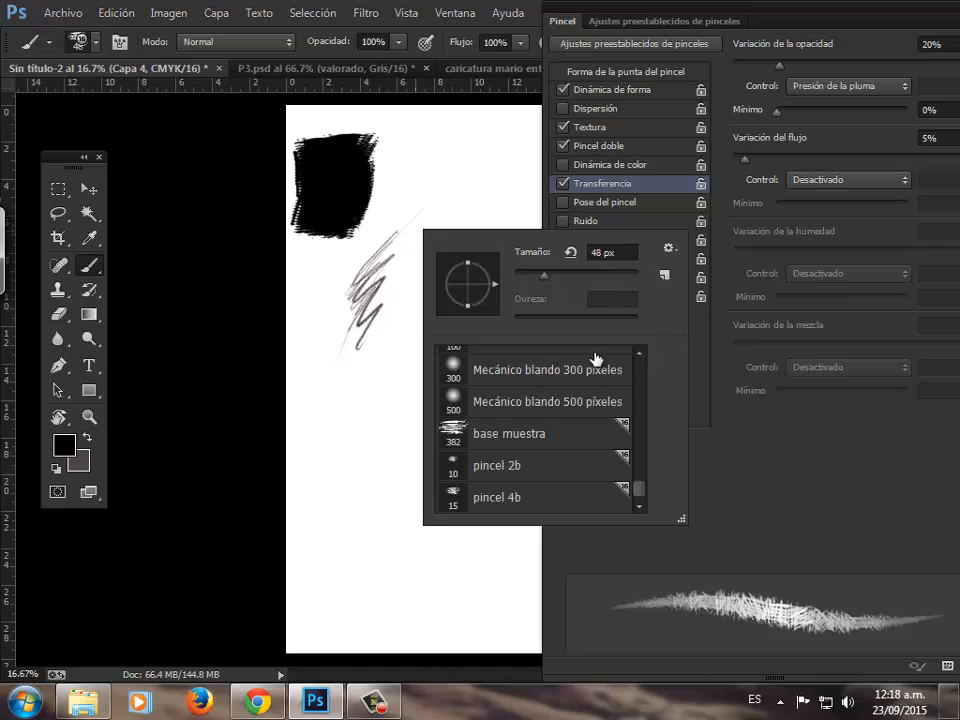
click(559, 443)
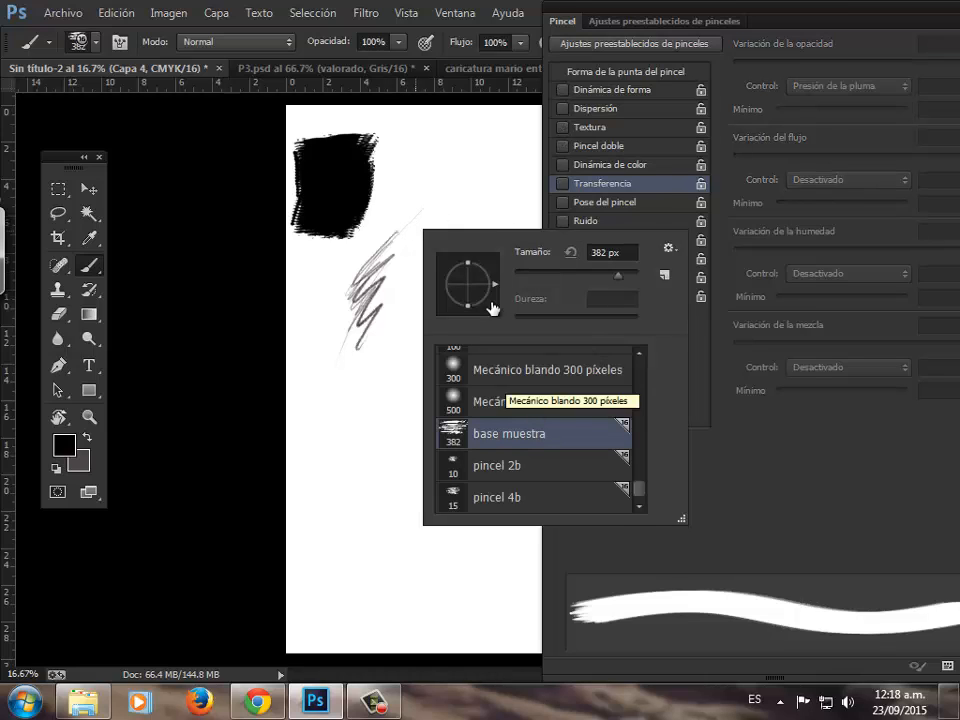
mouse_move(411, 150)
mouse_down()
mouse_move(400, 203)
mouse_move(403, 172)
mouse_move(433, 172)
mouse_move(440, 230)
mouse_move(430, 192)
mouse_up()
right_click(370, 268)
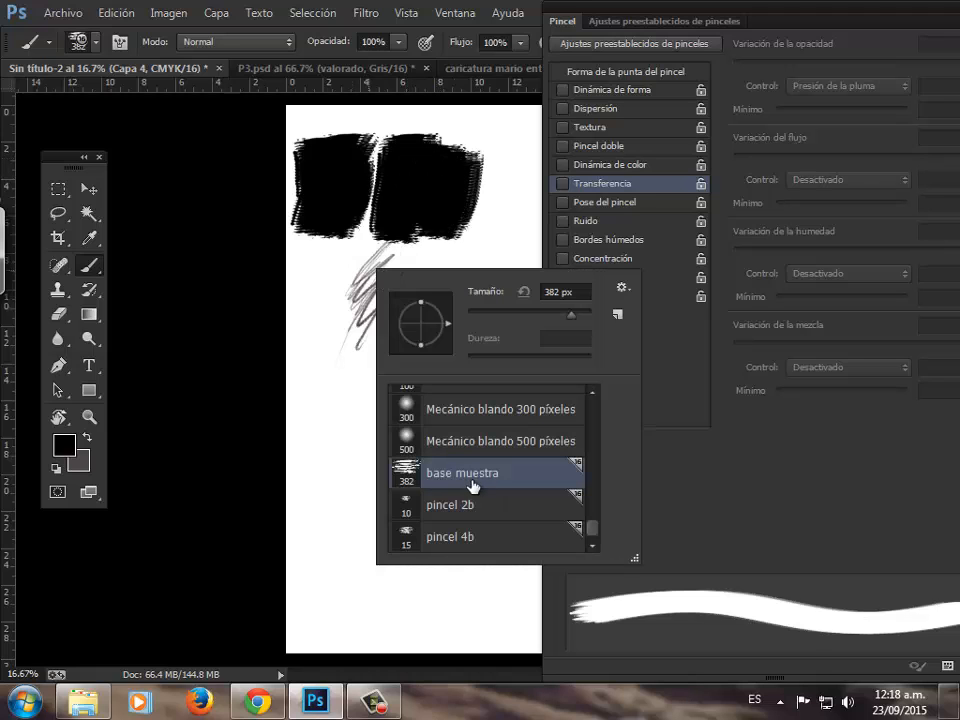
mouse_move(341, 260)
mouse_down()
mouse_move(326, 365)
mouse_move(336, 310)
mouse_move(322, 352)
mouse_up()
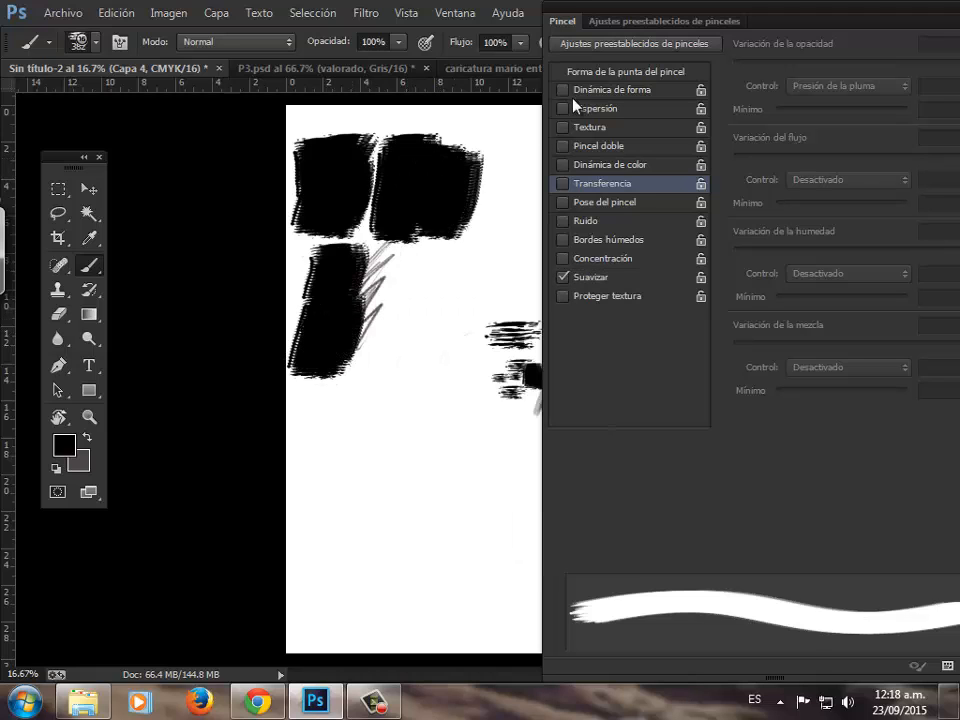
Step: Set the brush tip size to 15 px with a 0° angle, 100% roundness and 15% spacing
click(581, 72)
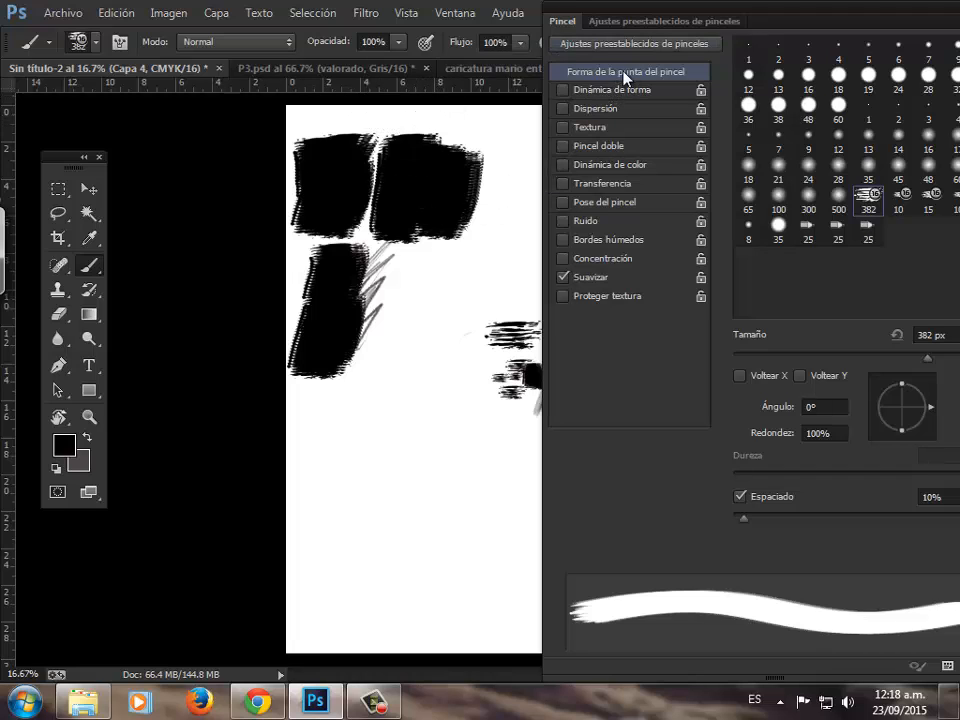
drag(653, 11, 551, 11)
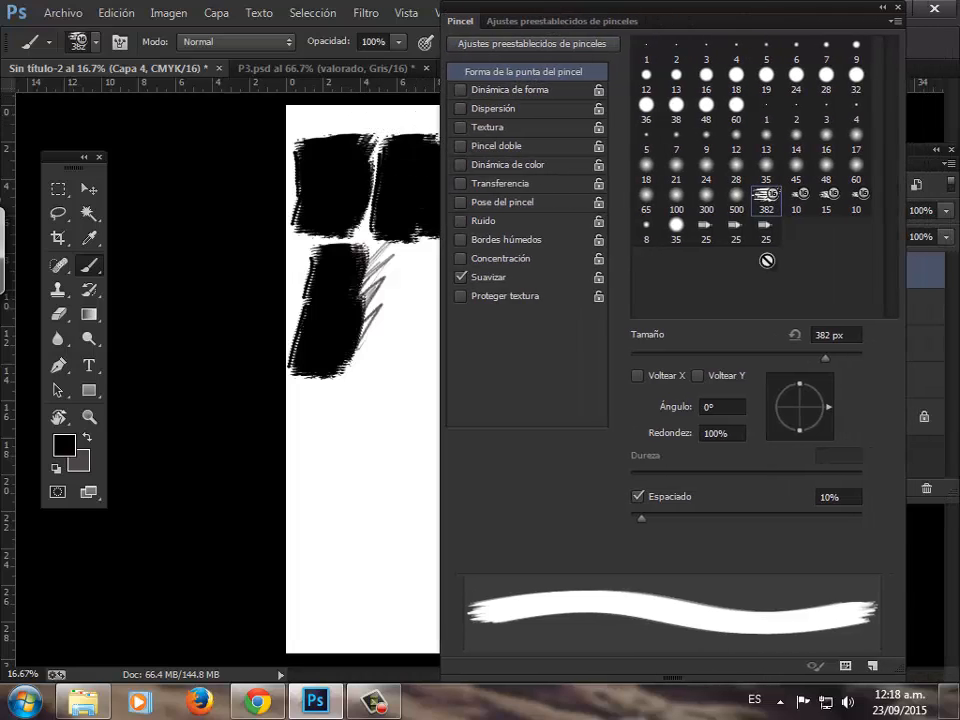
click(851, 336)
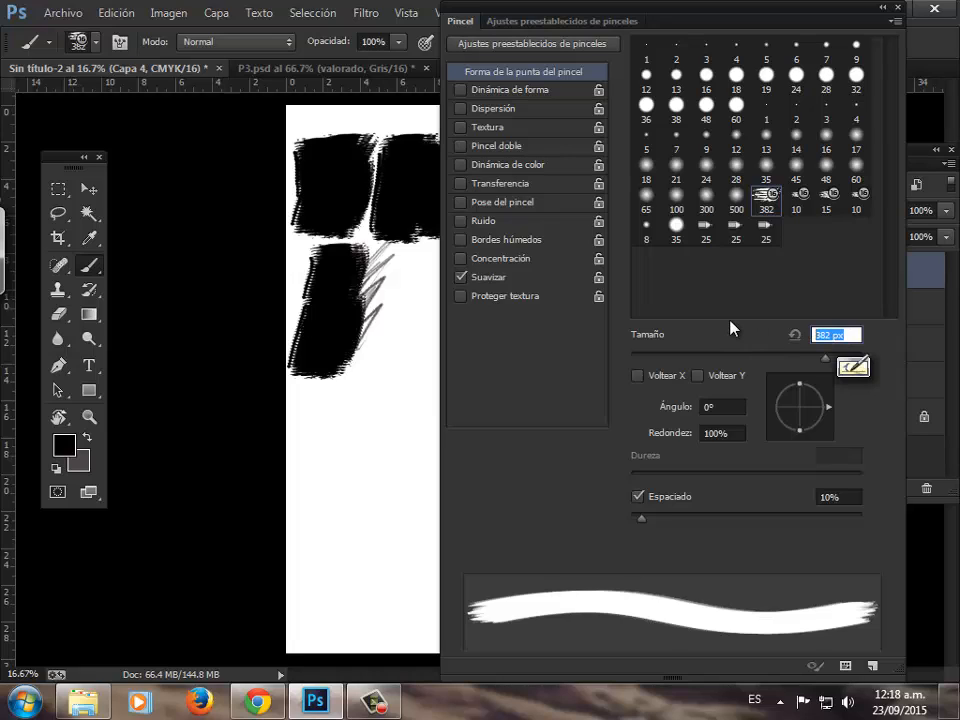
text(15)
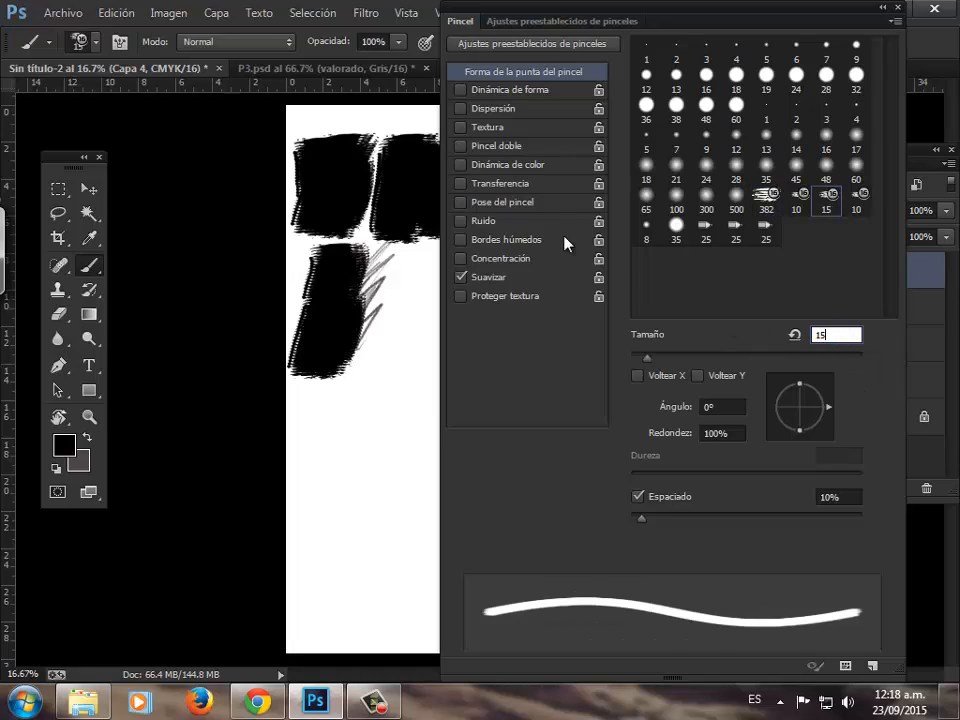
click(724, 406)
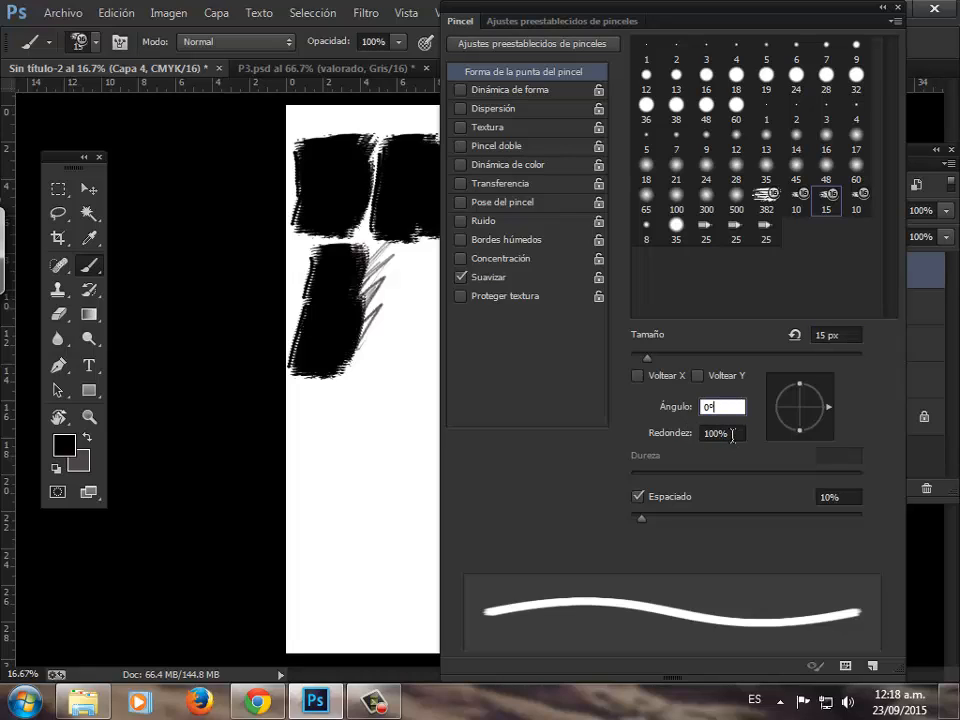
click(733, 434)
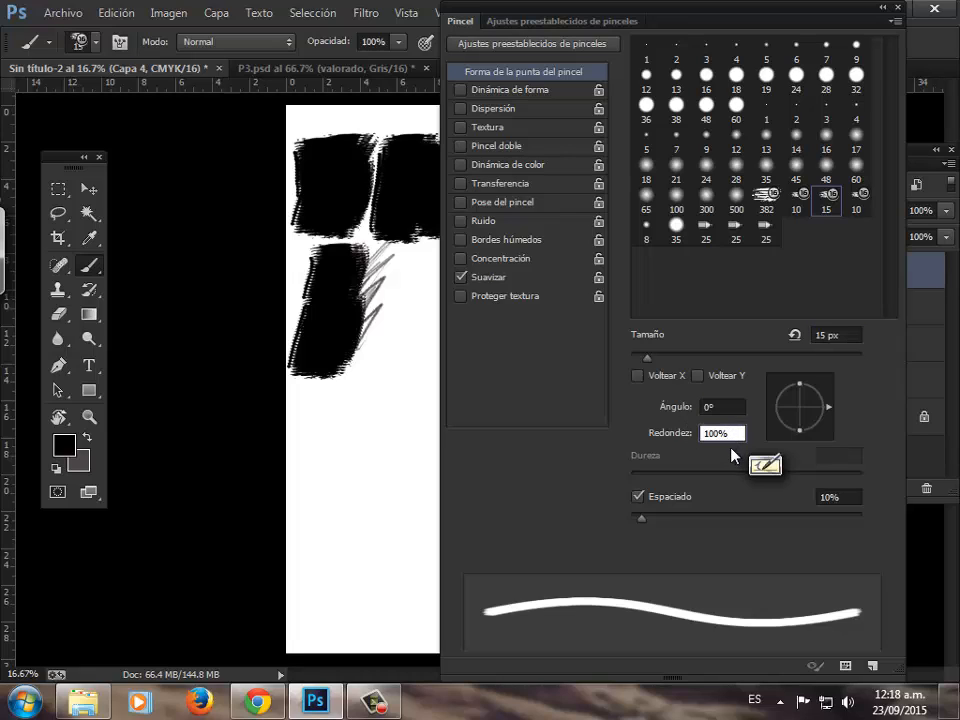
click(826, 496)
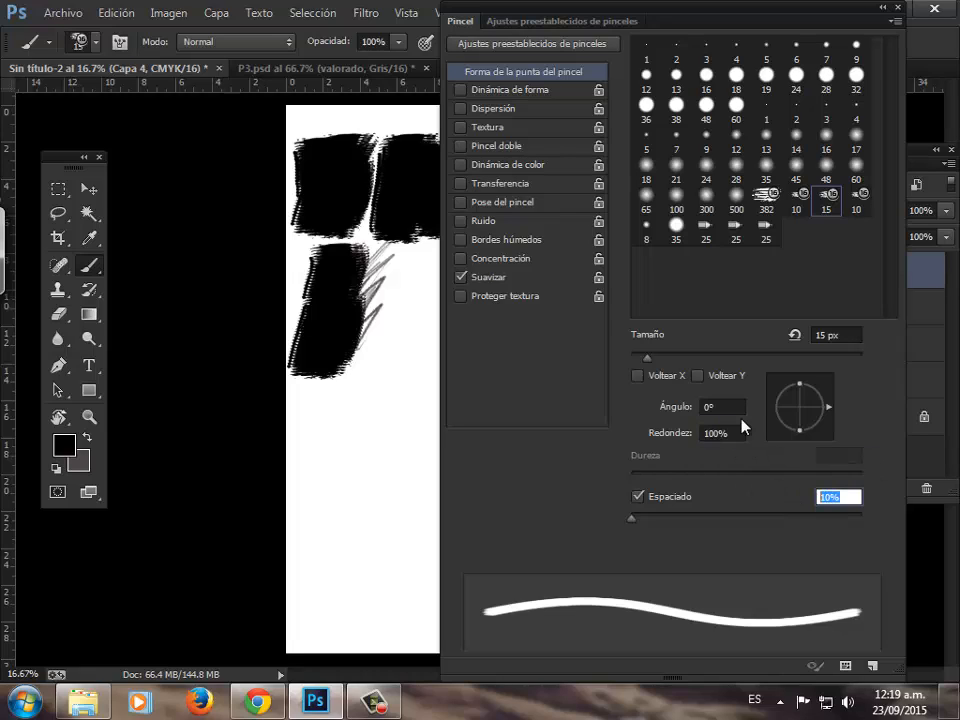
text(15)
Step: Enable shape dynamics with pen-pressure size control, 0% minimum diameter, 36% angle variation and 0% roundness variation
click(505, 90)
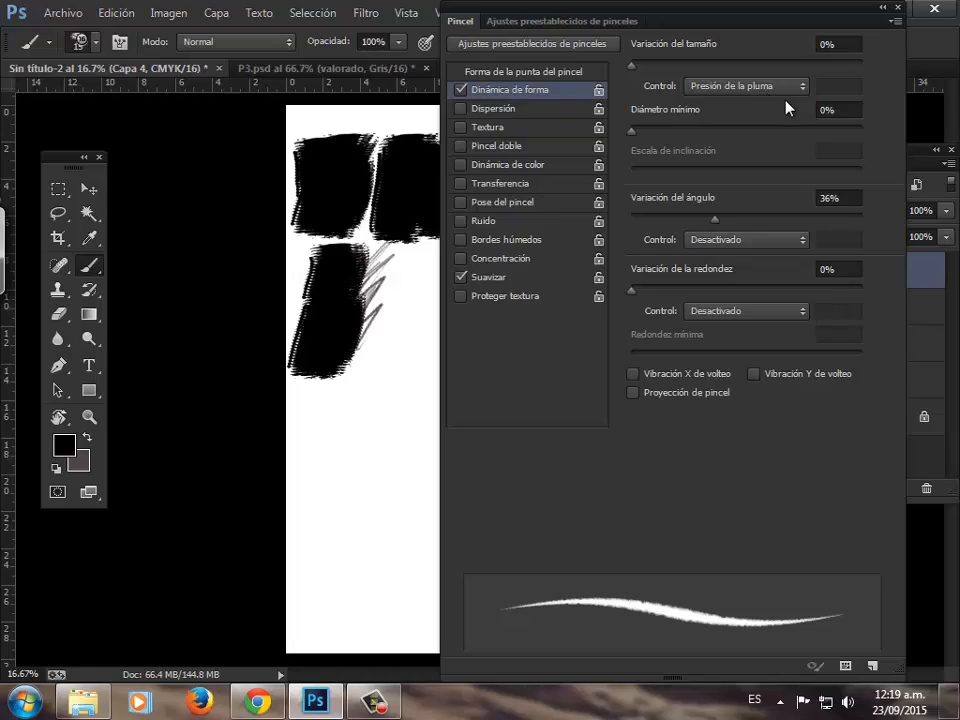
click(845, 111)
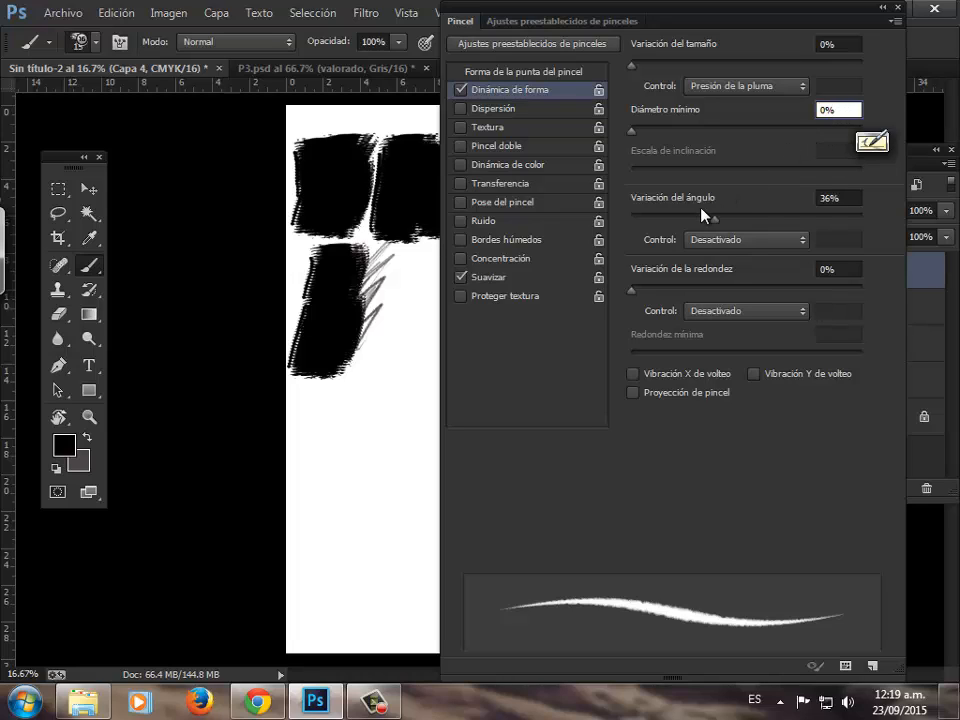
click(830, 198)
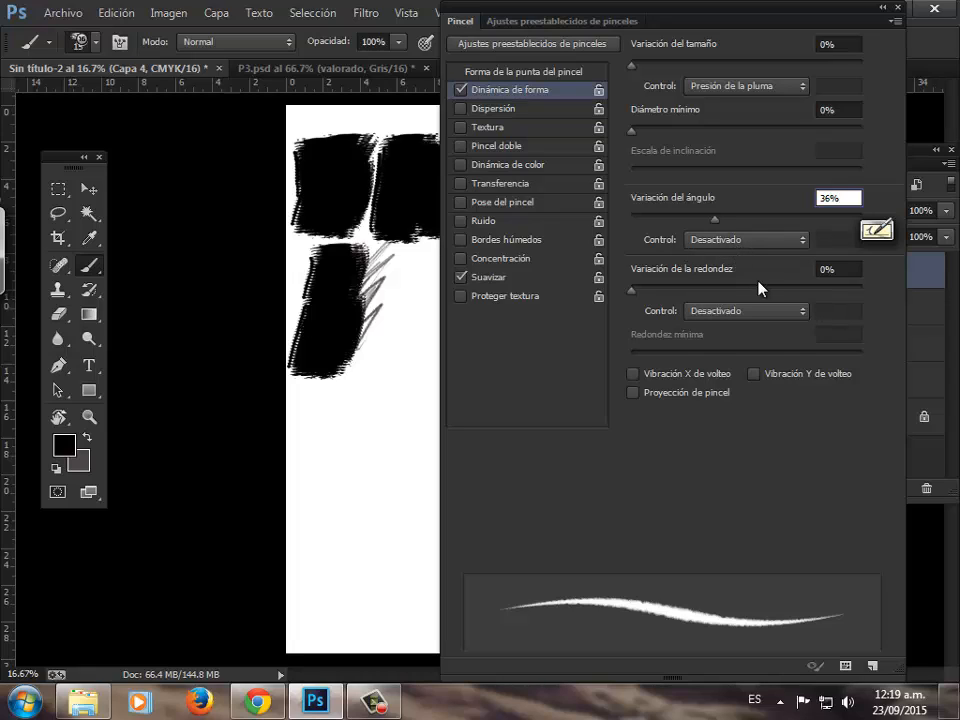
click(838, 269)
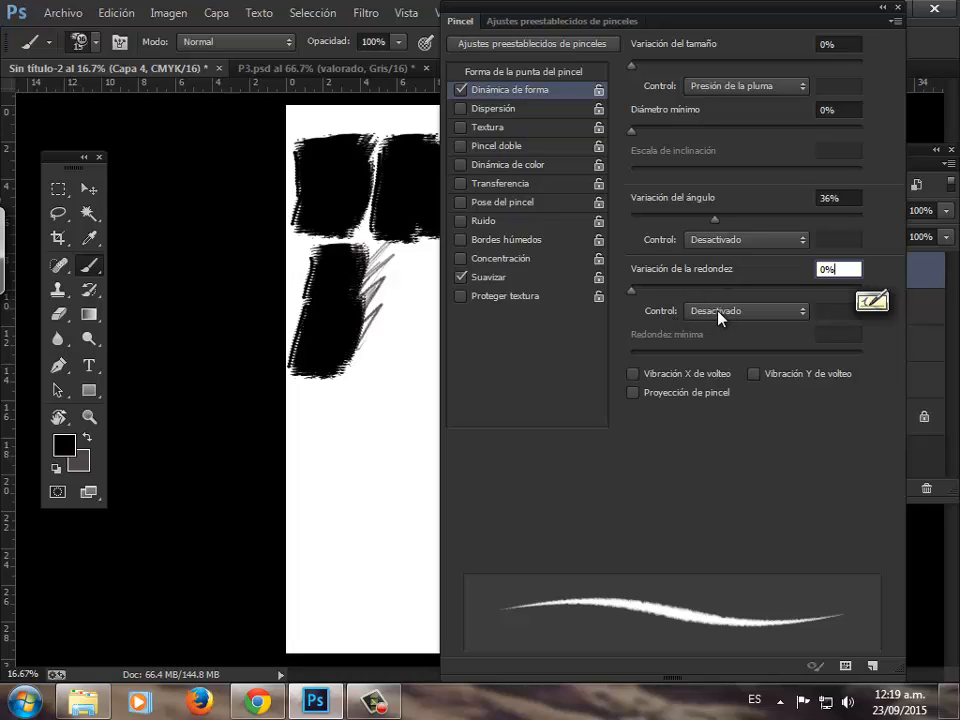
Step: Enable the brush texture with a 140% scale and both brightness and contrast at 0
click(490, 127)
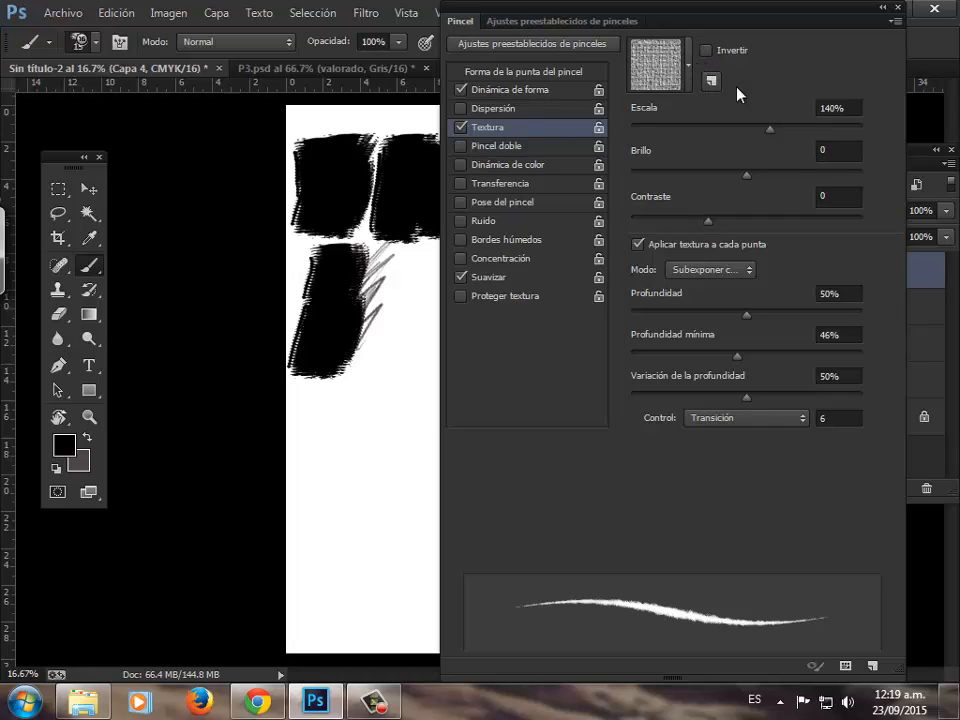
click(851, 111)
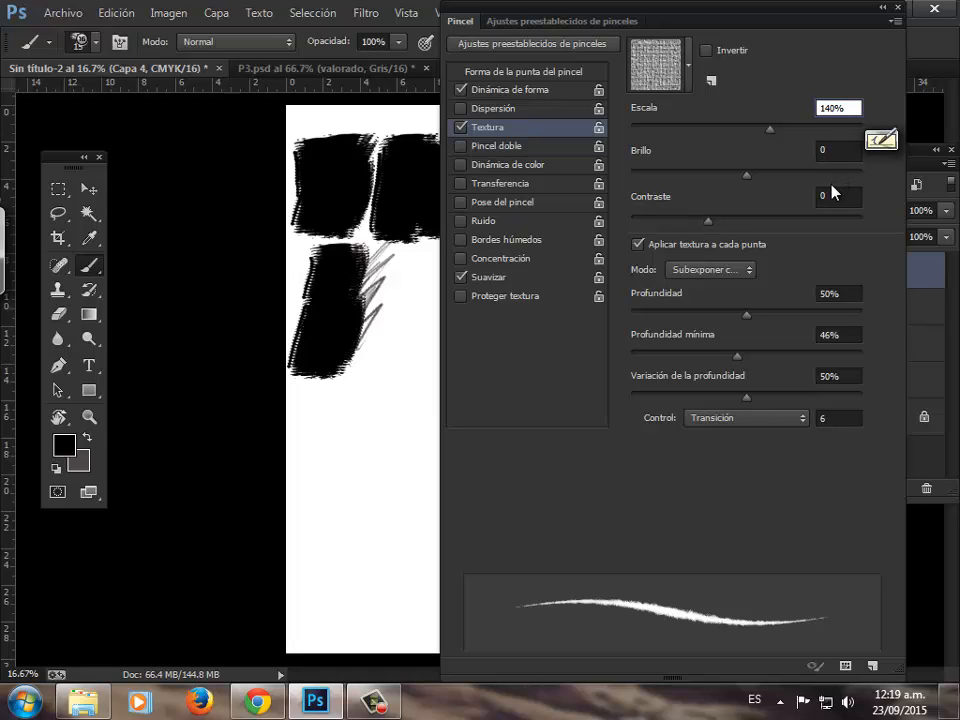
click(832, 152)
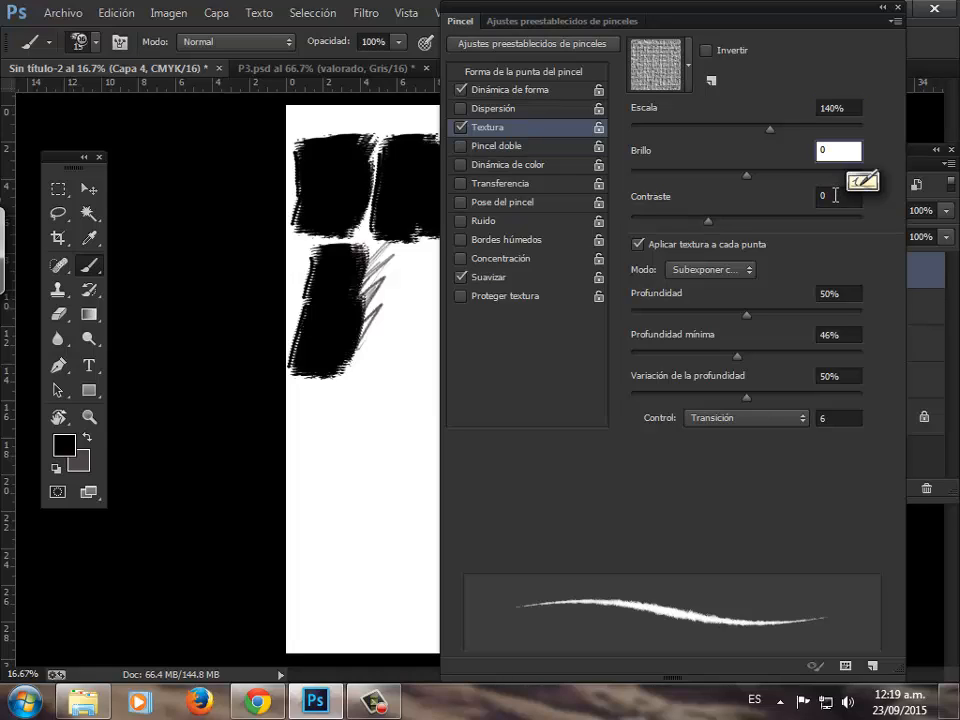
click(829, 197)
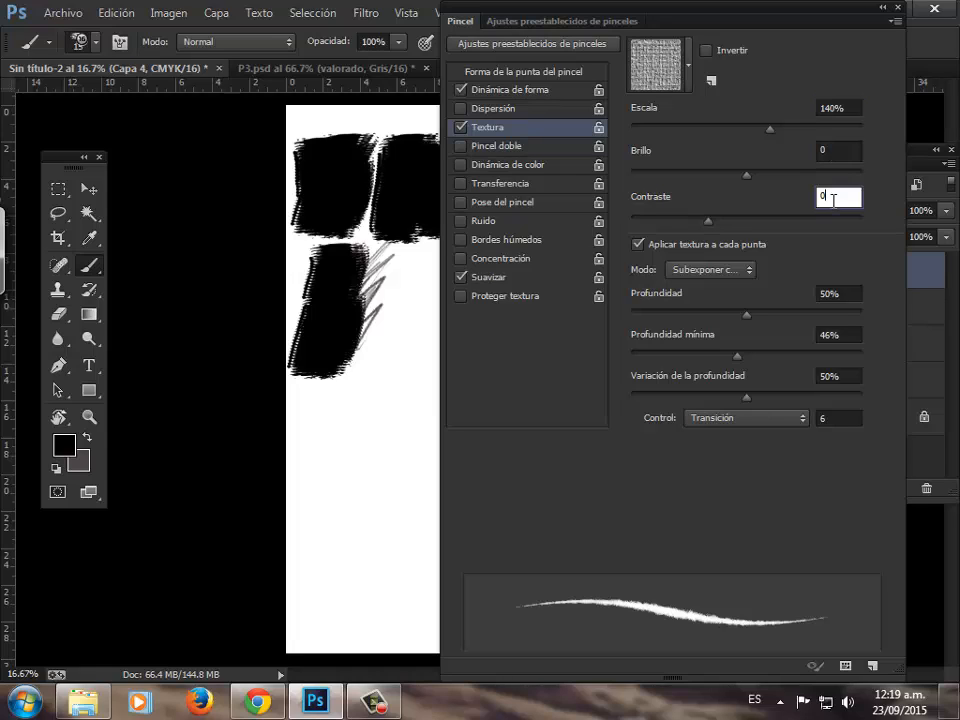
Step: Use the Subexponer color texture mode with 50% depth, 46% minimum depth, 50% depth variation and Transición control at 6
click(688, 272)
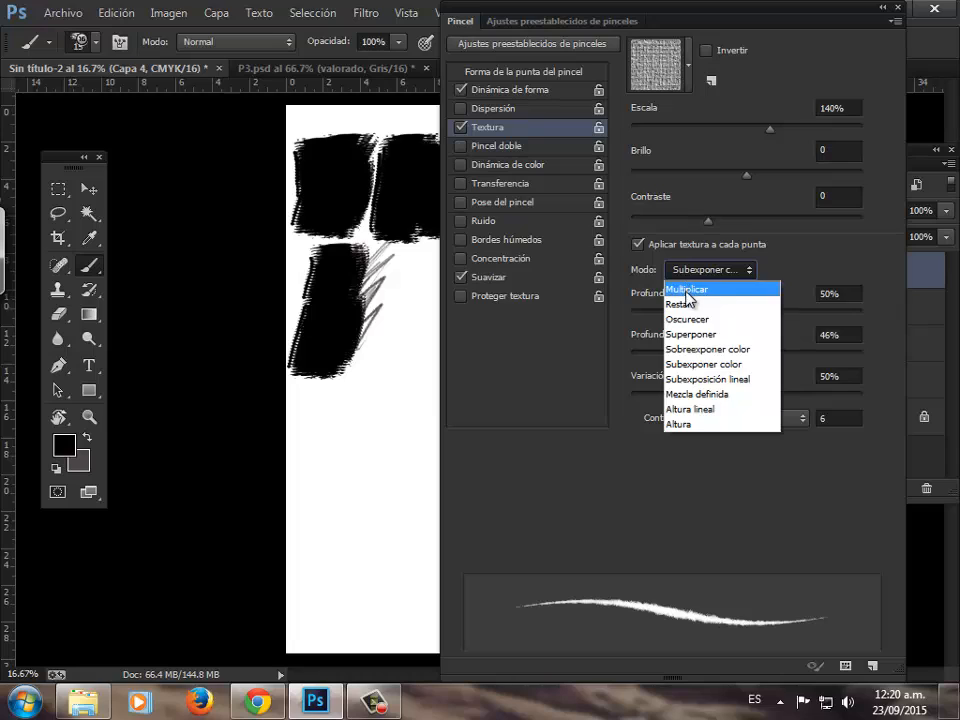
click(697, 366)
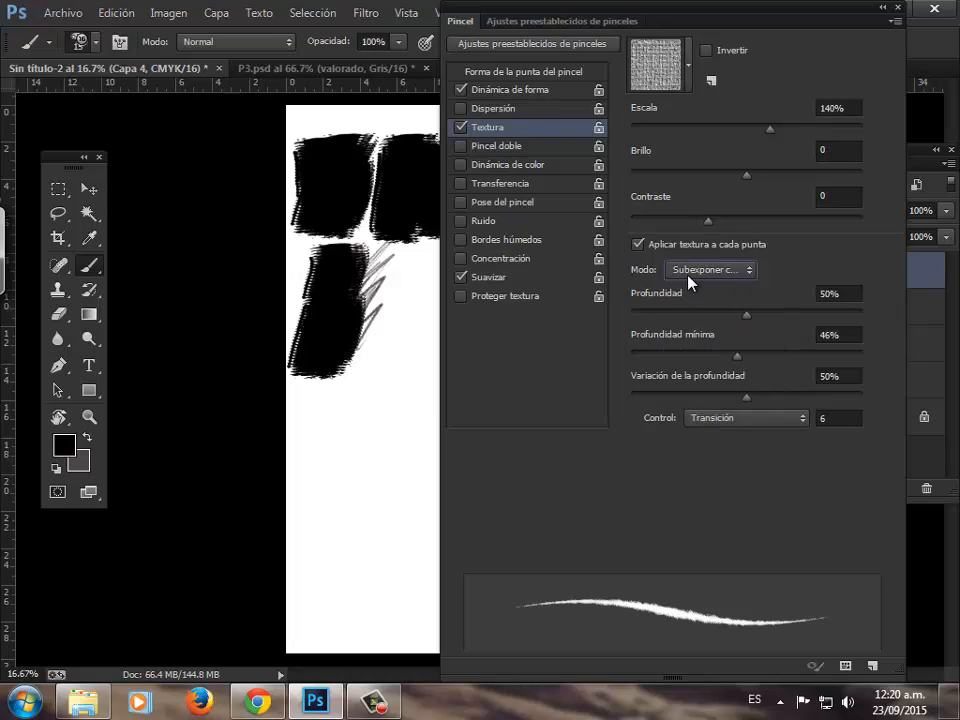
click(855, 295)
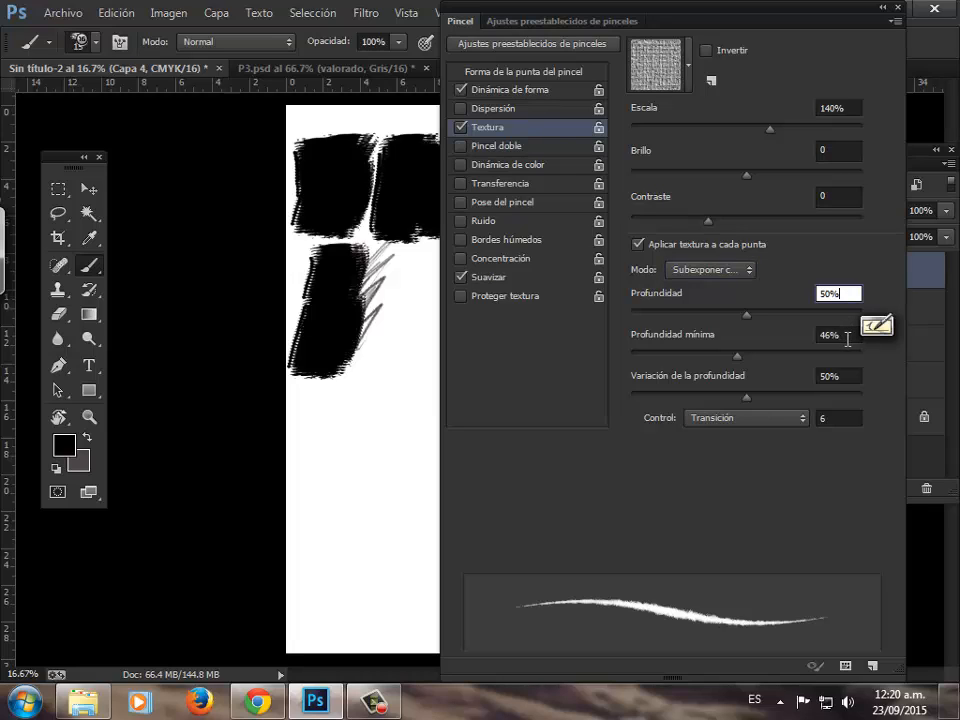
click(848, 336)
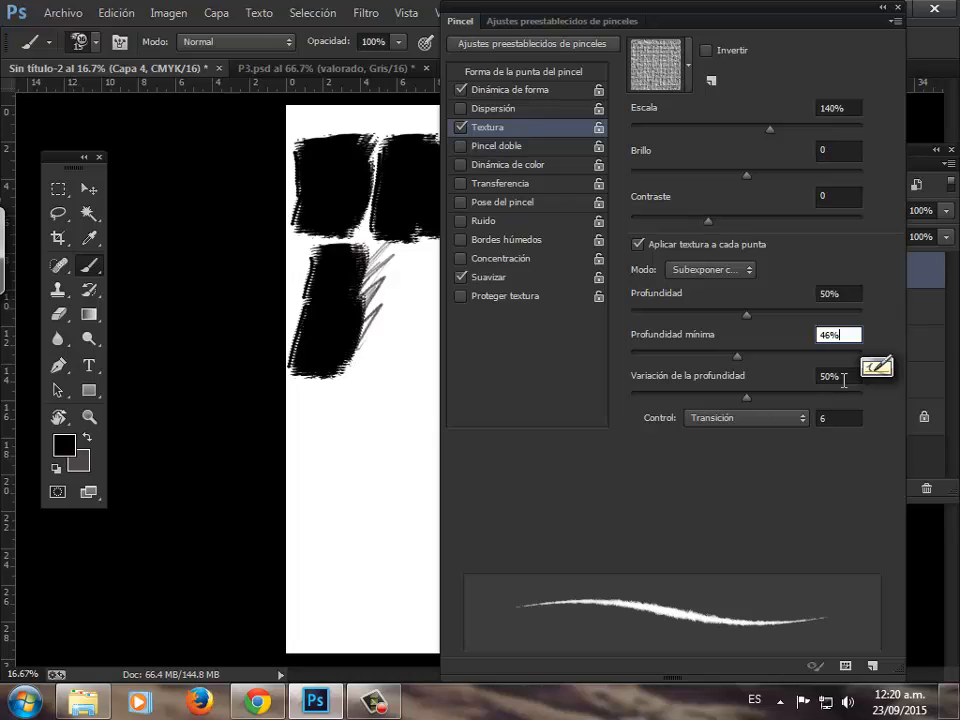
click(842, 376)
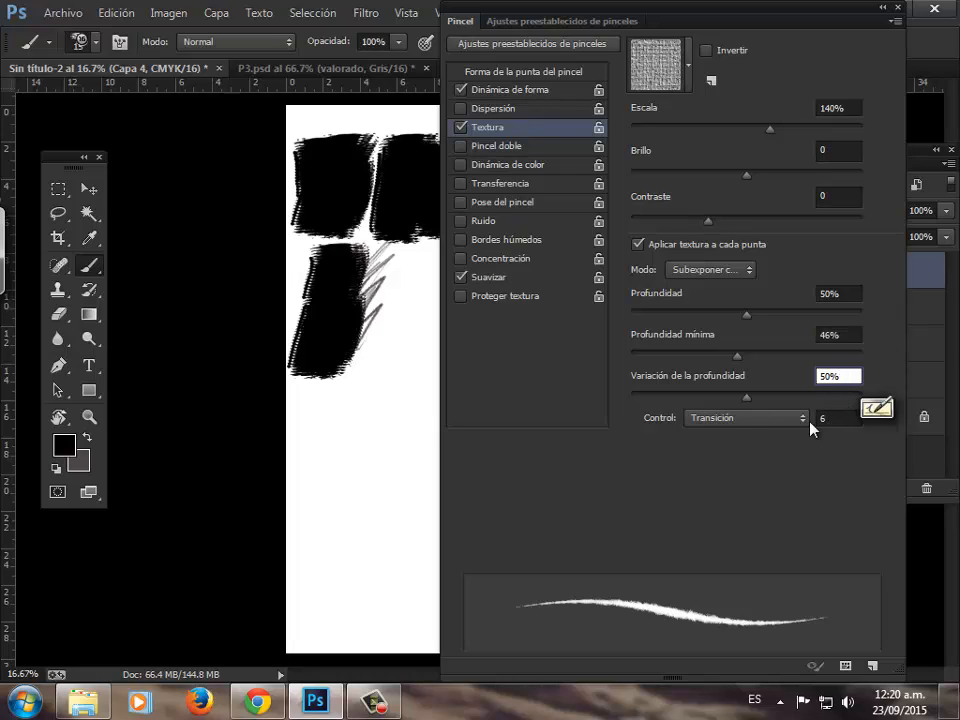
click(765, 418)
click(754, 452)
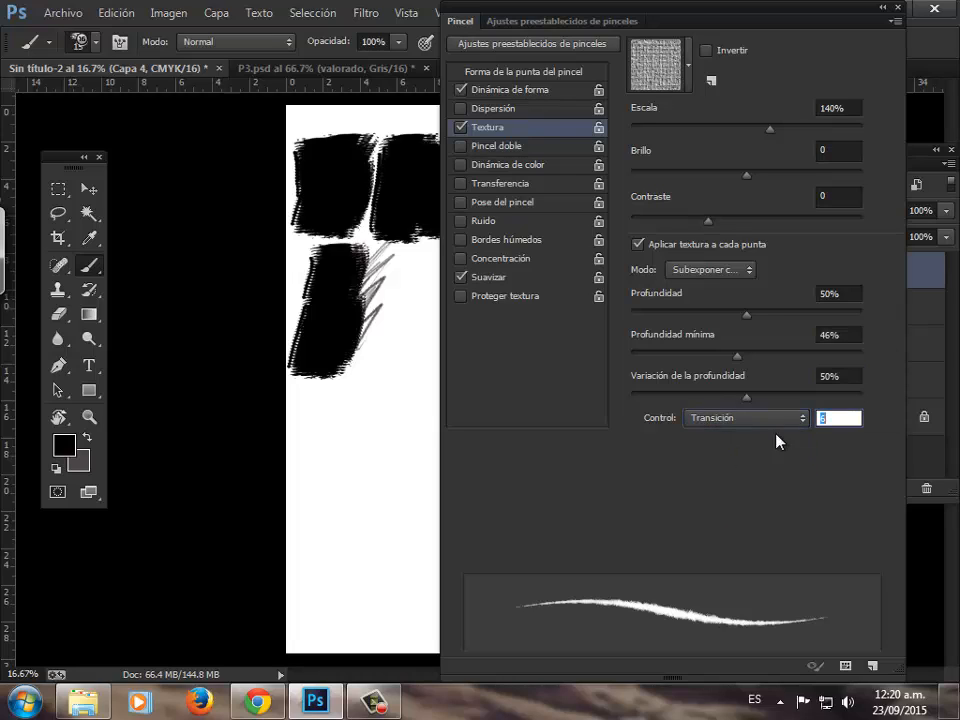
click(840, 418)
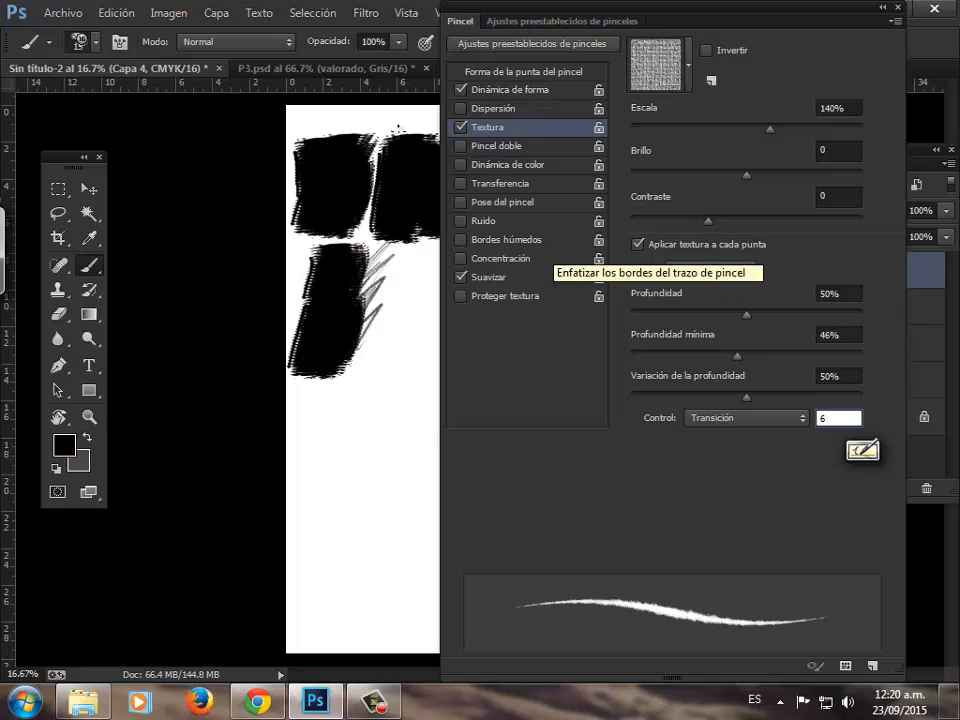
Step: Enable the dual brush (Pincel doble) with the first 10 px bristle tip and set its spacing to 5%
click(486, 147)
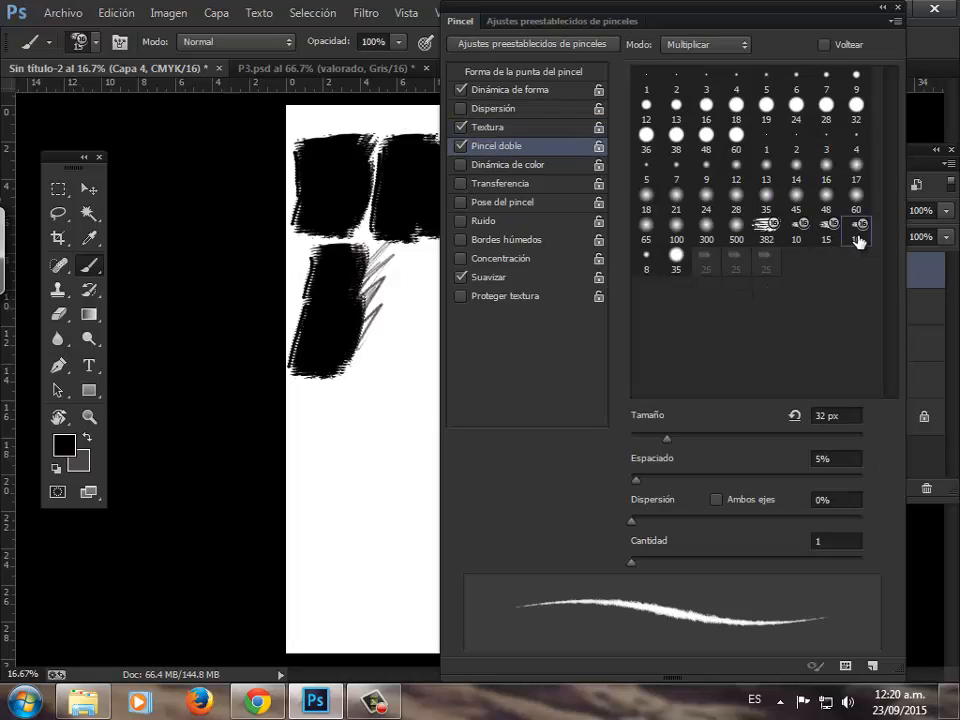
click(795, 236)
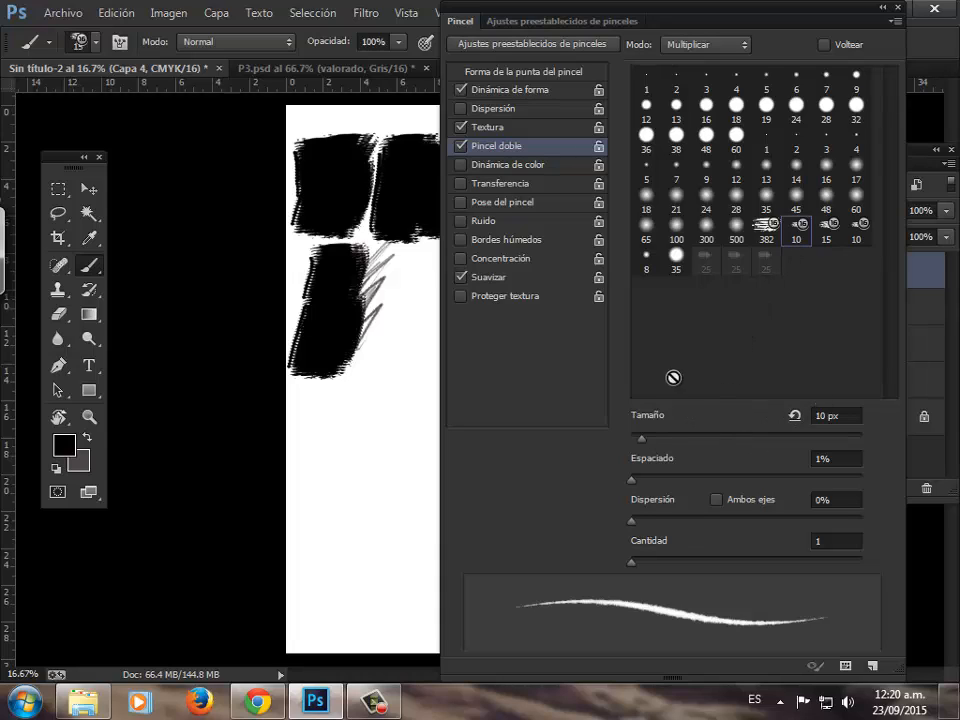
click(840, 458)
text(5)
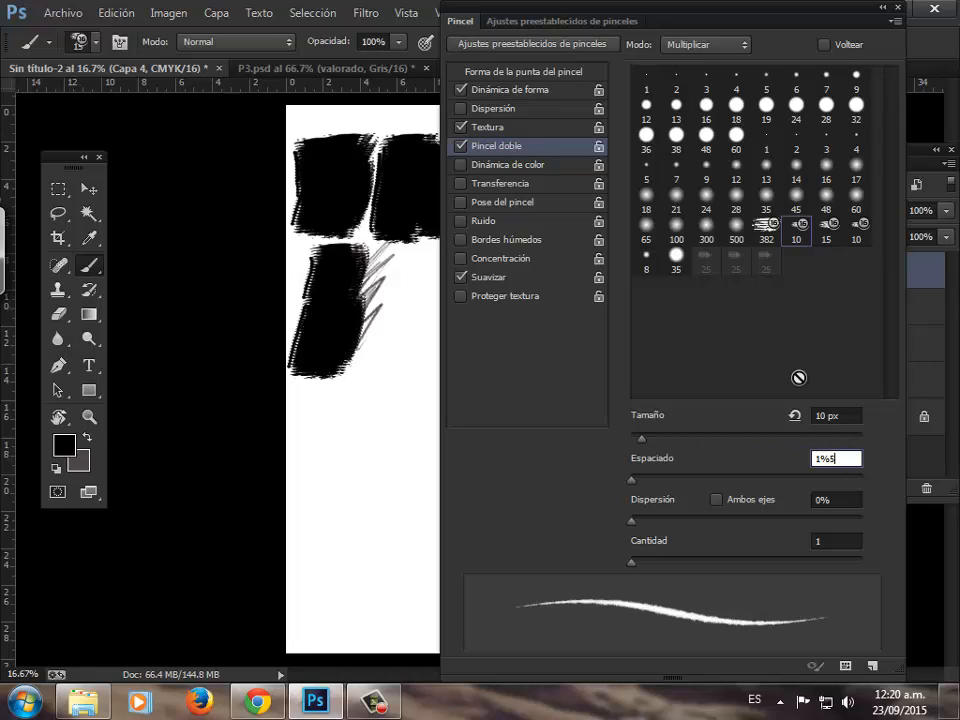
key(BackSpace)
key(BackSpace)
Step: Save the current brush settings as a new preset named "pincel 6b", capturing the brush size
click(872, 666)
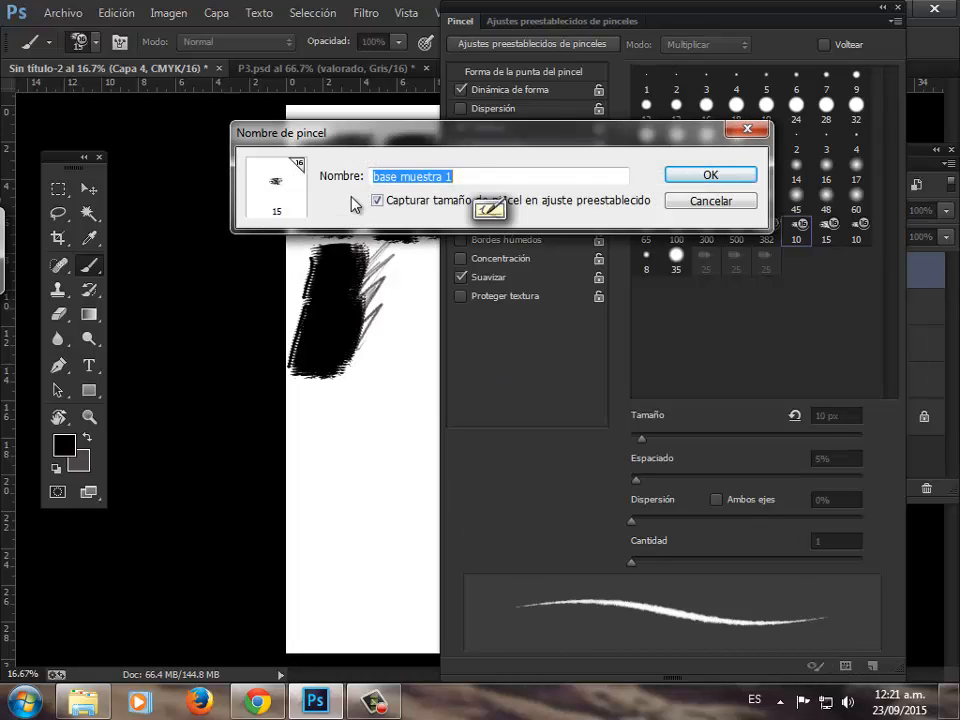
text(pinc)
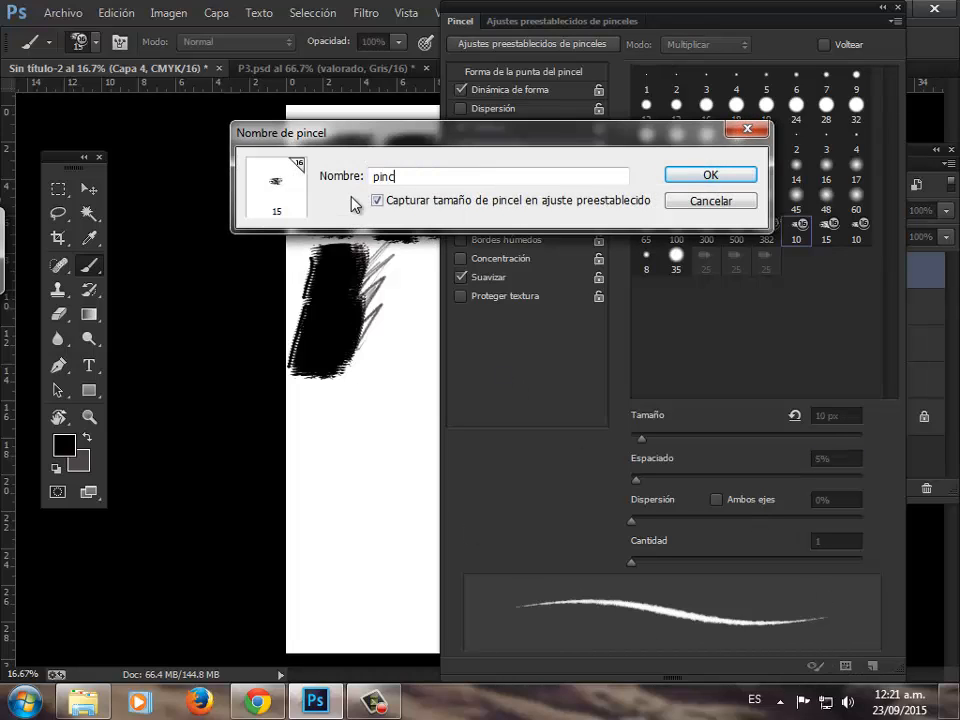
text(el 6b)
click(677, 176)
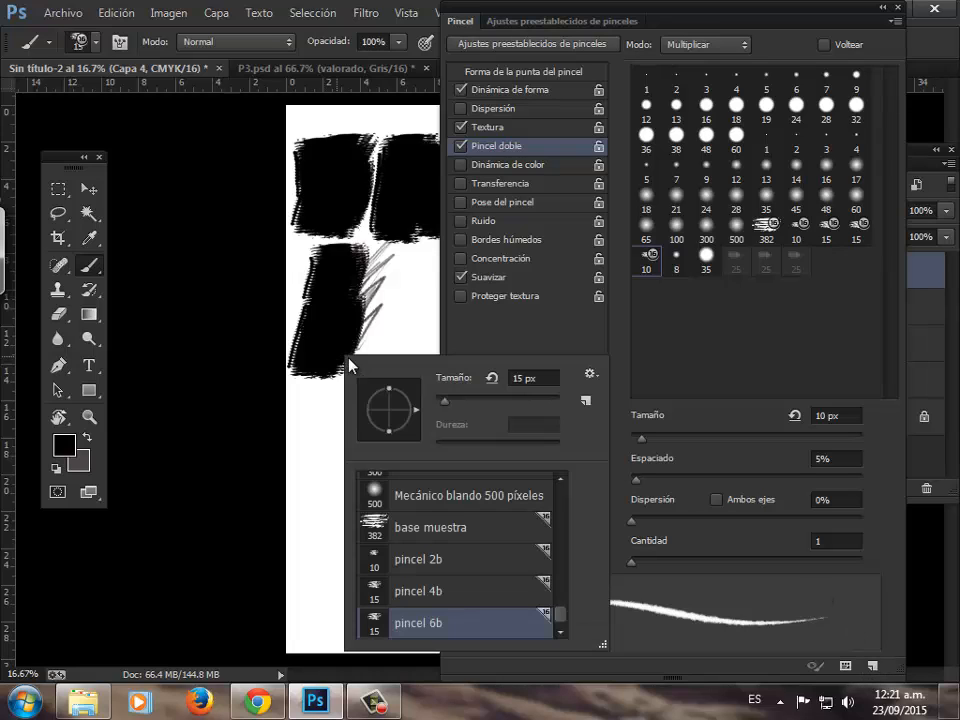
Step: Compare the "pincel 2b", "pincel 4b" and "pincel 6b" presets, leave "pincel 6b" selected and close the brush settings window
right_click(420, 369)
click(392, 496)
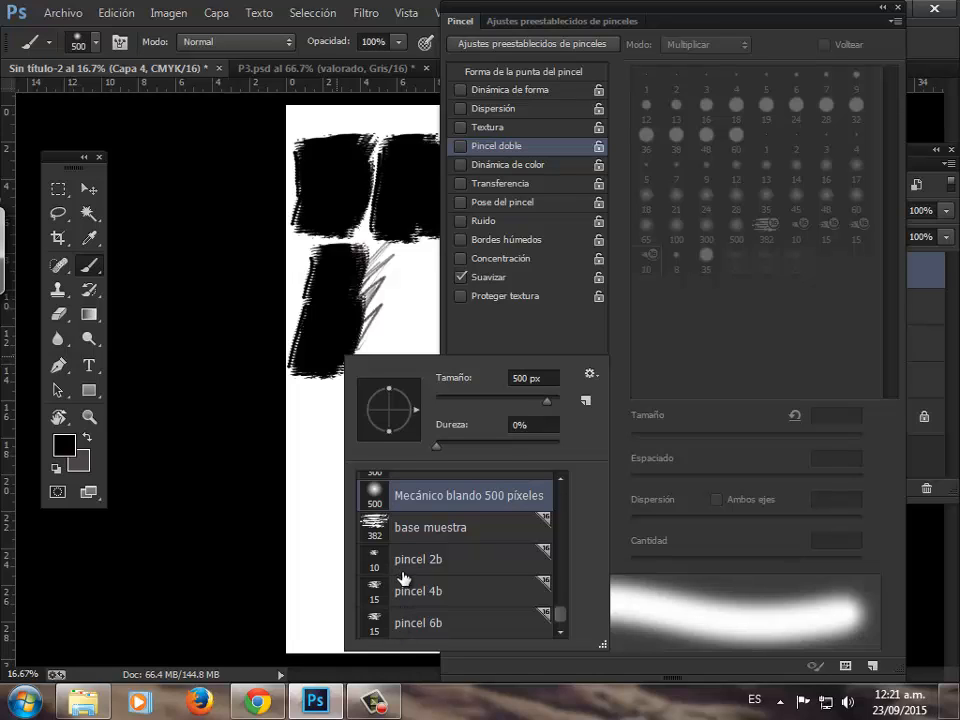
click(434, 566)
click(434, 592)
click(431, 619)
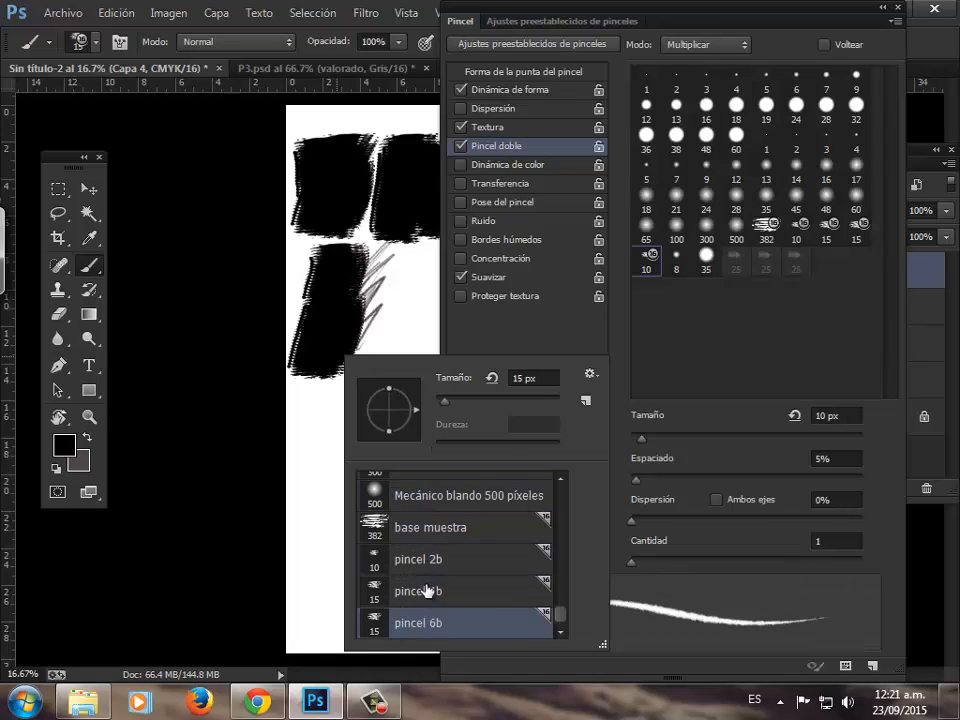
click(424, 565)
click(426, 619)
click(494, 7)
click(899, 8)
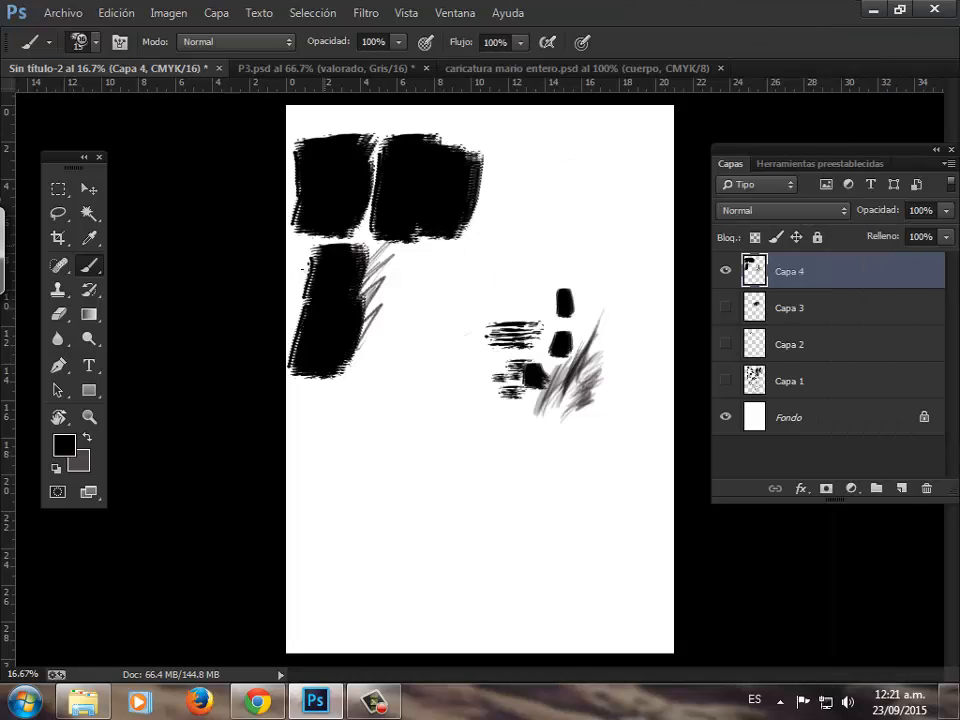
Step: Paint light diagonal test strokes on Capa 4 with the "pincel 2b" brush at 32 px in the empty area below the existing samples
click(90, 418)
click(483, 418)
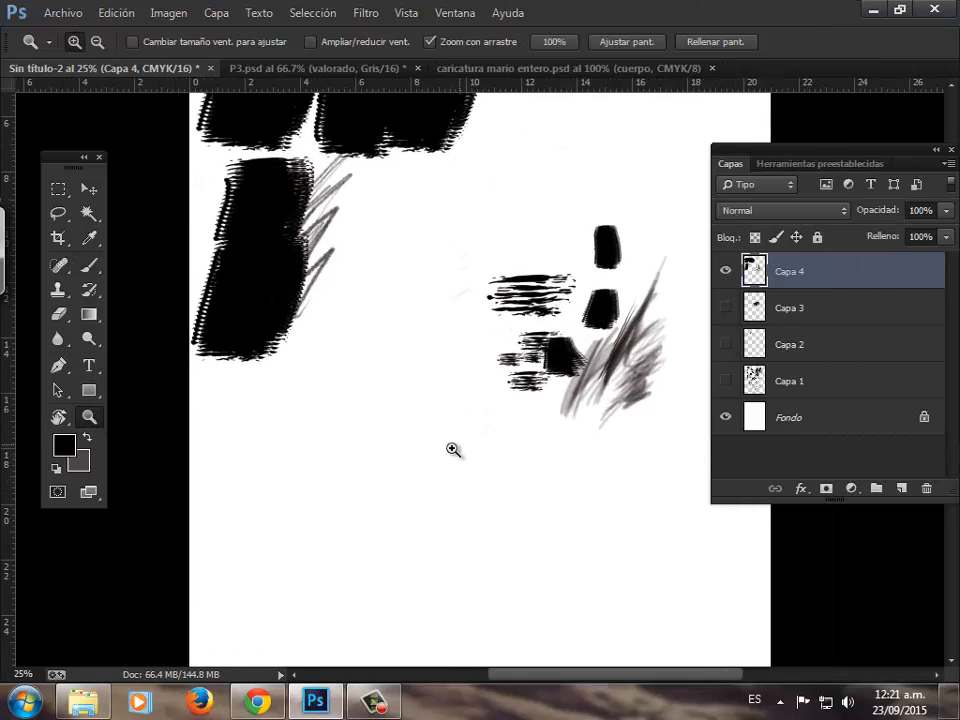
click(452, 448)
click(439, 444)
click(437, 431)
click(89, 265)
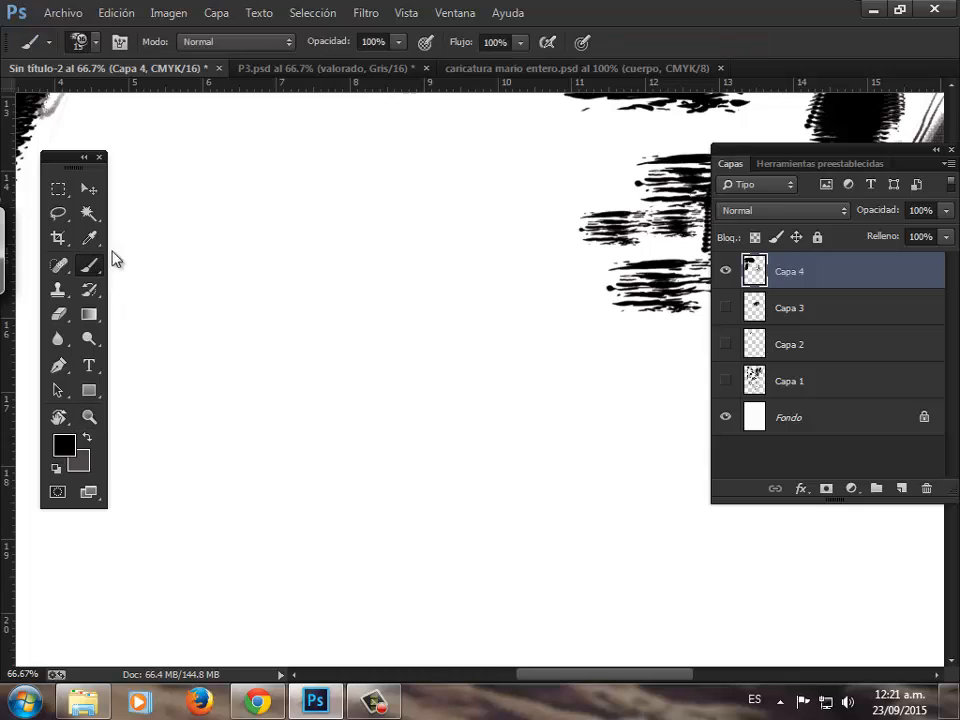
right_click(375, 286)
click(434, 483)
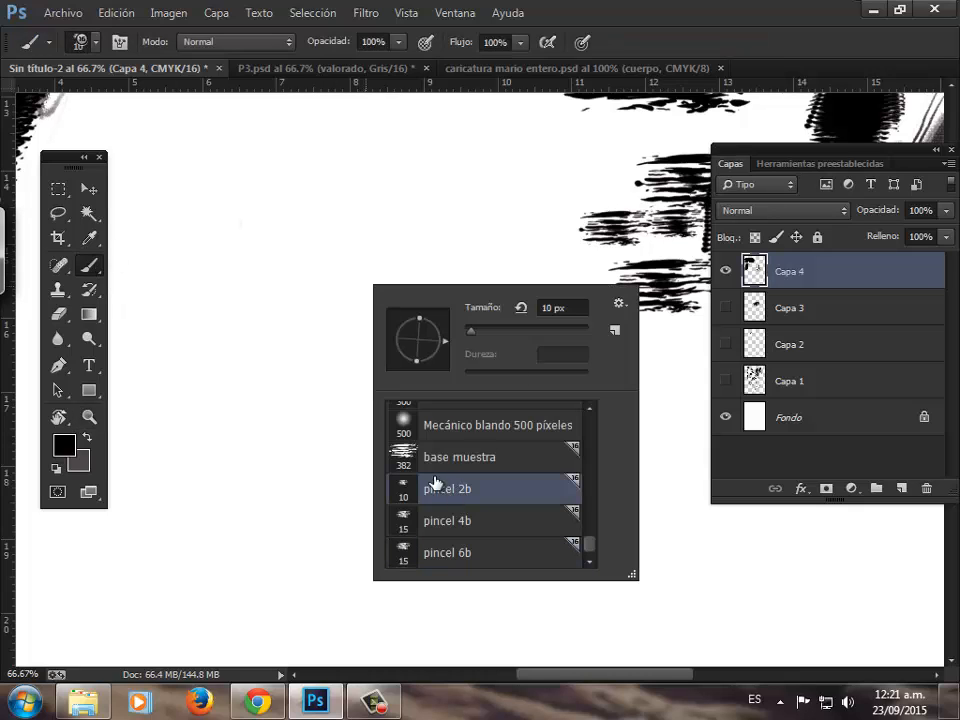
drag(475, 334, 484, 333)
drag(311, 237, 251, 341)
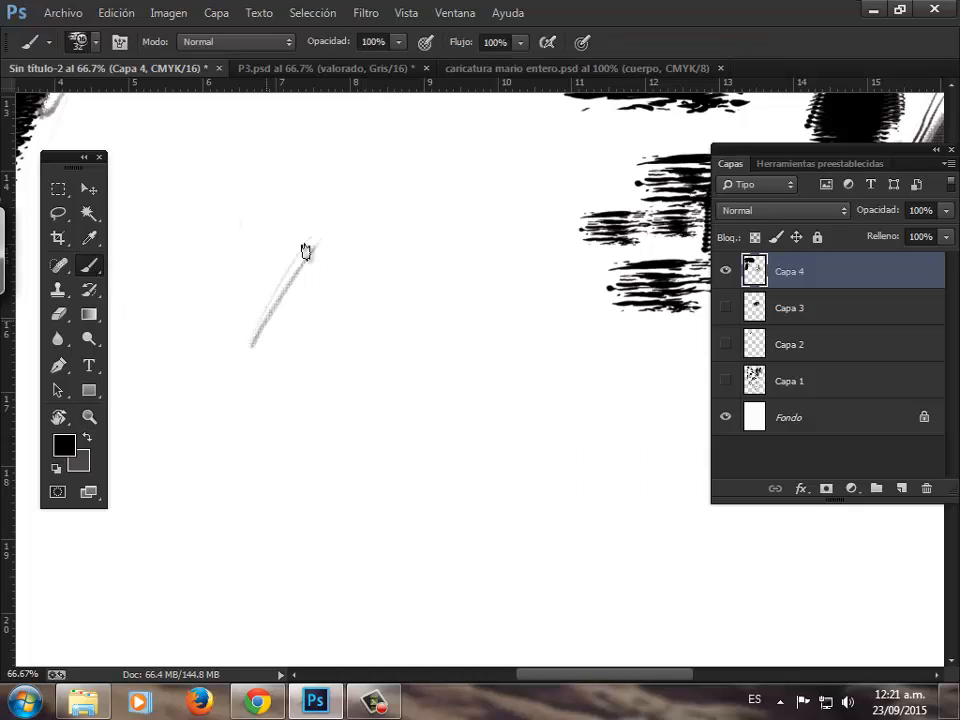
drag(305, 252, 250, 338)
Step: Enlarge the "pincel 2b" brush to 114 px and shade a broad diagonal patch over the thin test strokes
right_click(274, 292)
click(431, 334)
click(330, 232)
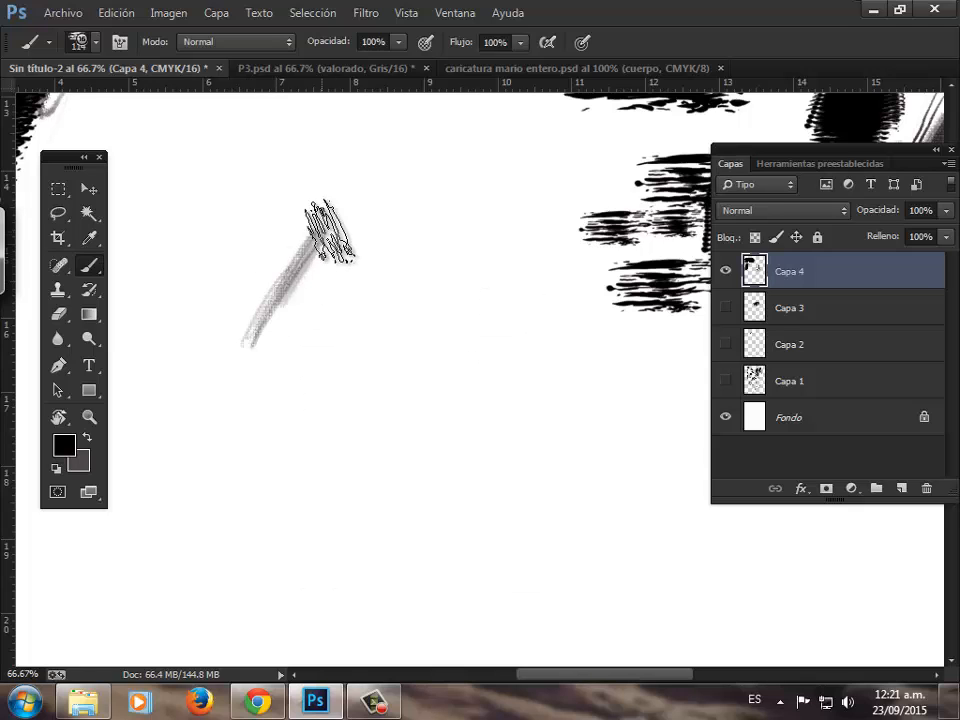
mouse_move(328, 232)
mouse_down()
mouse_move(242, 321)
mouse_move(317, 242)
mouse_move(268, 332)
mouse_move(268, 297)
mouse_move(326, 189)
mouse_move(279, 311)
mouse_move(274, 300)
mouse_move(333, 240)
mouse_move(219, 377)
mouse_move(236, 276)
mouse_move(229, 375)
mouse_move(300, 238)
mouse_move(268, 332)
mouse_move(311, 296)
mouse_move(266, 345)
mouse_move(343, 229)
mouse_move(225, 382)
mouse_move(336, 199)
mouse_move(218, 384)
mouse_move(253, 261)
mouse_move(225, 381)
mouse_move(246, 257)
mouse_move(305, 308)
mouse_move(292, 272)
mouse_up()
Step: Shade a second diagonal patch beside the "pincel 2b" sample using the "pincel 4b" brush at 90 px
right_click(292, 272)
click(366, 505)
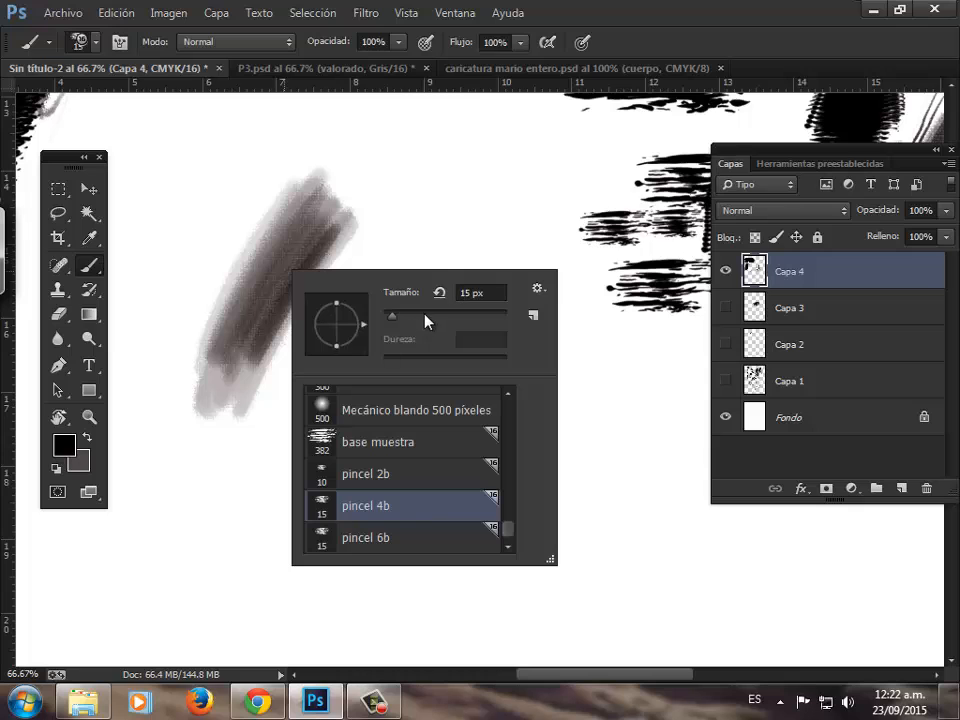
click(437, 316)
mouse_move(370, 250)
mouse_down()
mouse_move(360, 297)
mouse_move(328, 270)
mouse_move(258, 395)
mouse_move(365, 240)
mouse_move(263, 425)
mouse_move(351, 262)
mouse_move(278, 358)
mouse_move(260, 420)
mouse_move(374, 246)
mouse_move(270, 438)
mouse_move(341, 322)
mouse_move(373, 290)
mouse_move(278, 410)
mouse_move(381, 303)
mouse_move(305, 480)
mouse_move(383, 305)
mouse_move(410, 285)
mouse_move(313, 445)
mouse_move(346, 368)
mouse_move(330, 412)
mouse_move(391, 318)
mouse_move(301, 483)
mouse_move(398, 305)
mouse_move(296, 470)
mouse_move(363, 290)
mouse_move(295, 395)
mouse_move(301, 483)
mouse_move(400, 330)
mouse_up()
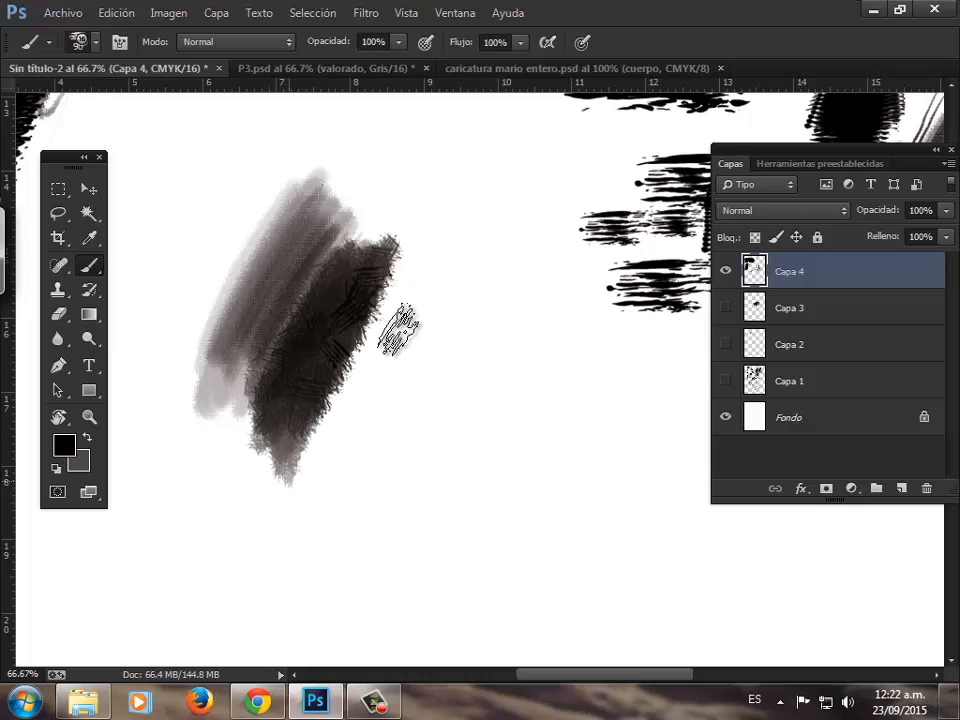
Step: Paint a third, darker diagonal patch next to the "pincel 4b" sample with an enlarged "pincel 6b" brush
right_click(407, 443)
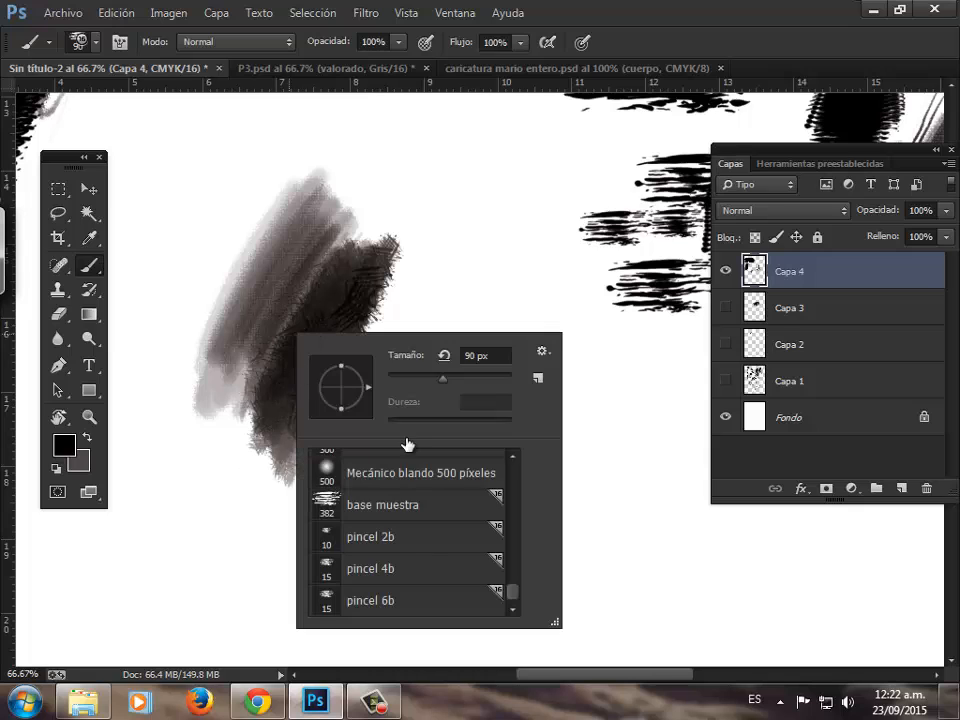
click(407, 604)
click(437, 378)
mouse_move(402, 318)
mouse_down()
mouse_move(357, 406)
mouse_move(306, 454)
mouse_move(415, 260)
mouse_move(320, 488)
mouse_move(318, 450)
mouse_move(400, 290)
mouse_move(336, 504)
mouse_move(426, 321)
mouse_move(375, 400)
mouse_move(430, 300)
mouse_move(355, 476)
mouse_move(405, 372)
mouse_move(354, 375)
mouse_move(332, 439)
mouse_move(364, 354)
mouse_move(398, 327)
mouse_up()
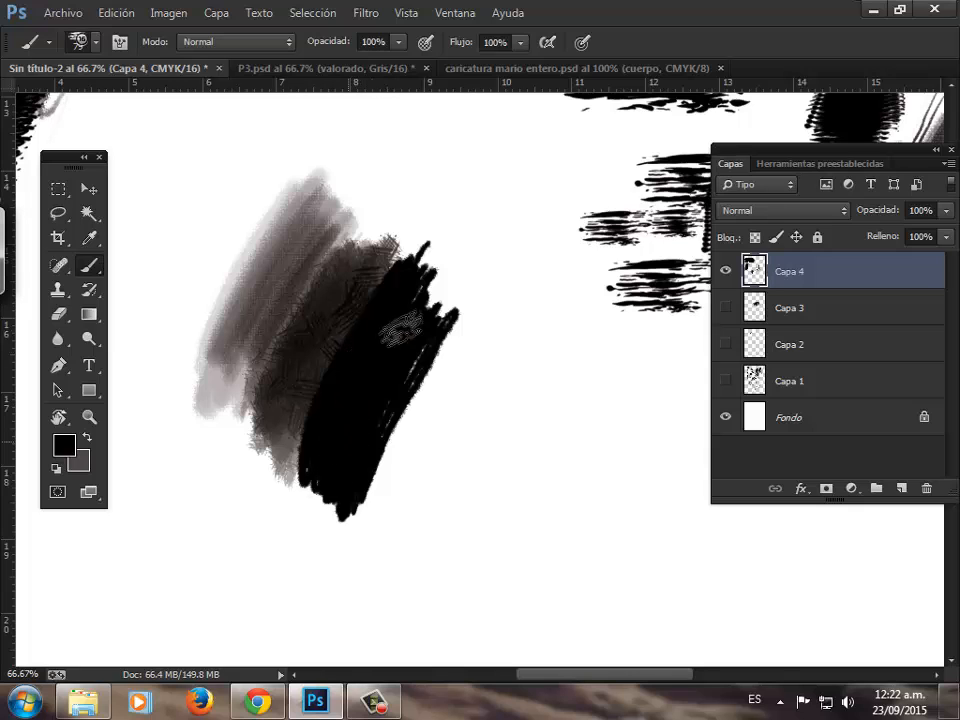
right_click(428, 315)
click(350, 383)
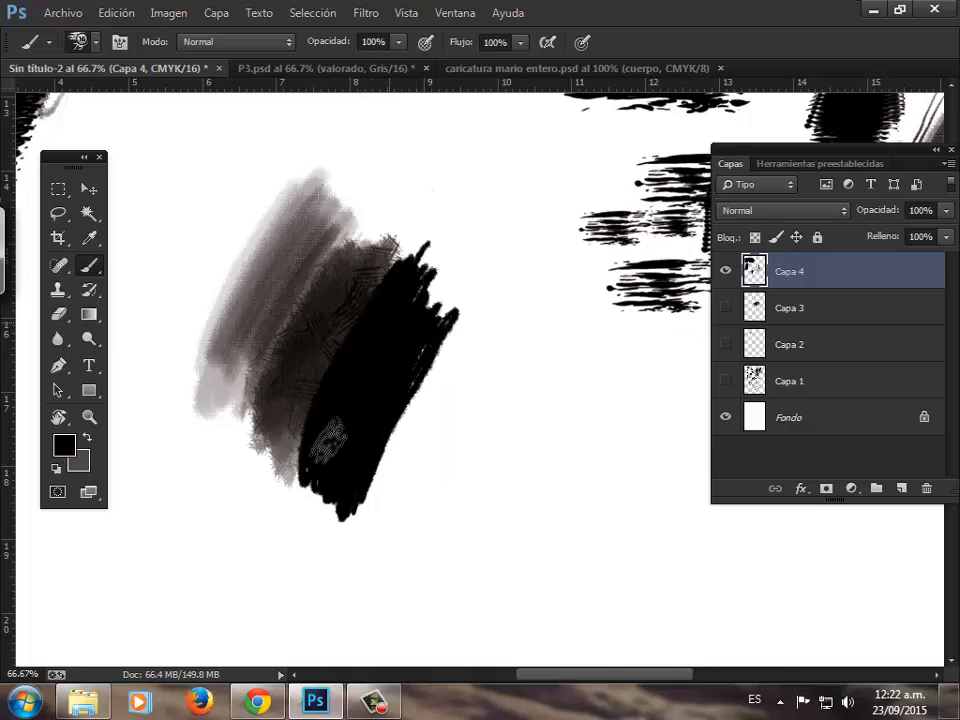
drag(493, 268, 400, 525)
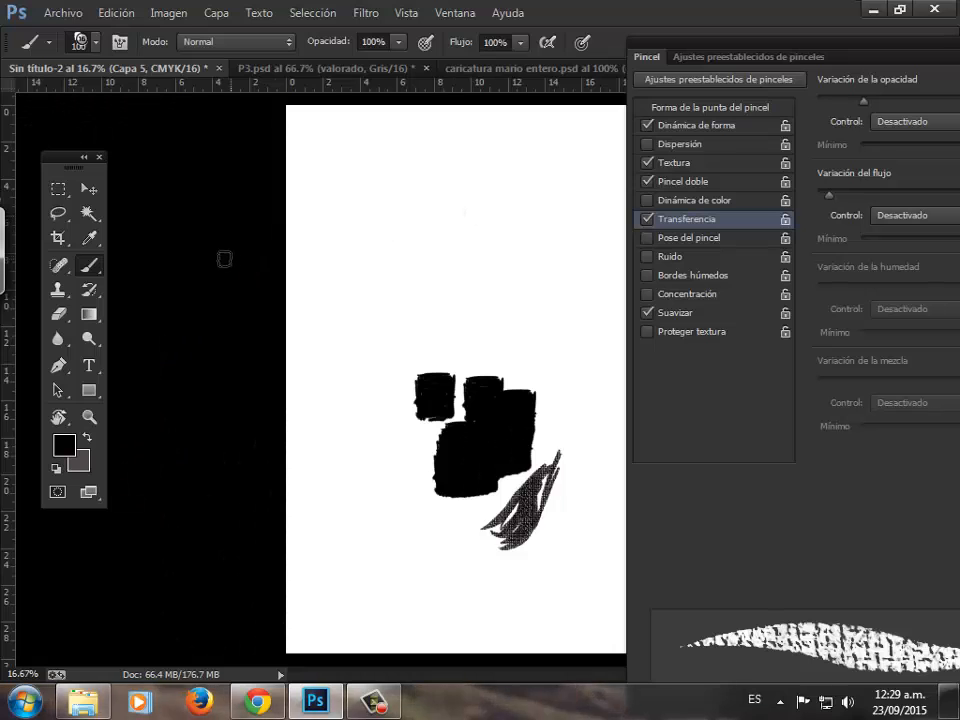
Step: Enlarge the textured charcoal brush and paint broad test strokes across the upper part of the page on Capa 5
right_click(302, 238)
drag(452, 285, 490, 285)
mouse_move(428, 172)
mouse_down()
mouse_move(370, 297)
mouse_move(367, 263)
mouse_move(337, 290)
mouse_move(425, 212)
mouse_move(444, 226)
mouse_move(411, 300)
mouse_move(479, 176)
mouse_move(452, 181)
mouse_move(485, 147)
mouse_move(396, 346)
mouse_move(450, 279)
mouse_up()
Step: Paint thin strokes along the edge of the charcoal sample with the "pincel 4b" brush at 70 px for comparison
right_click(450, 272)
click(513, 425)
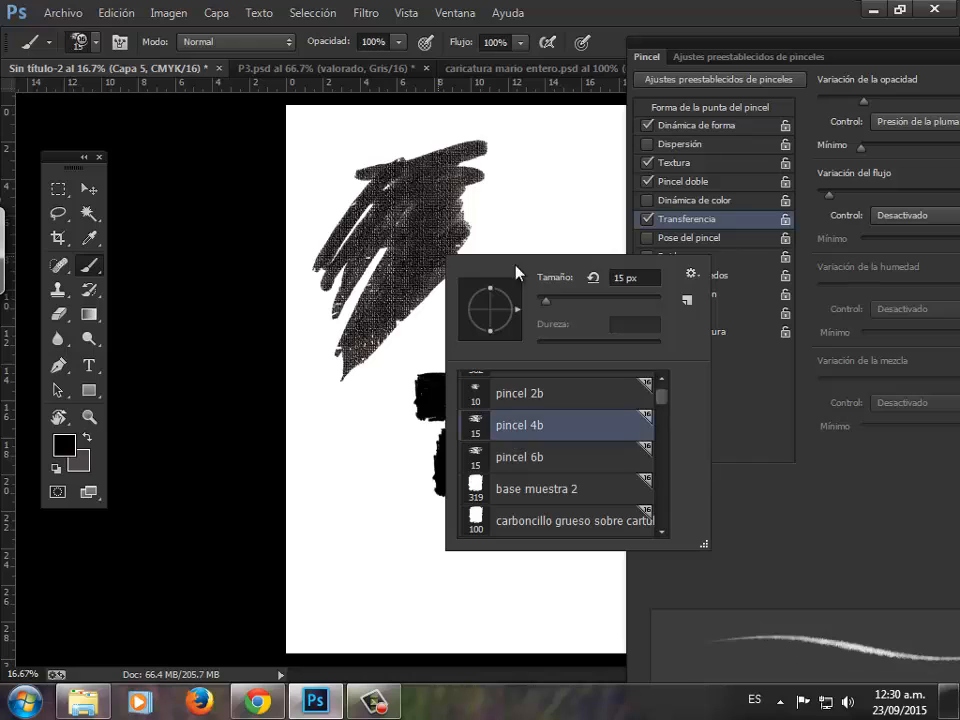
drag(516, 184, 481, 219)
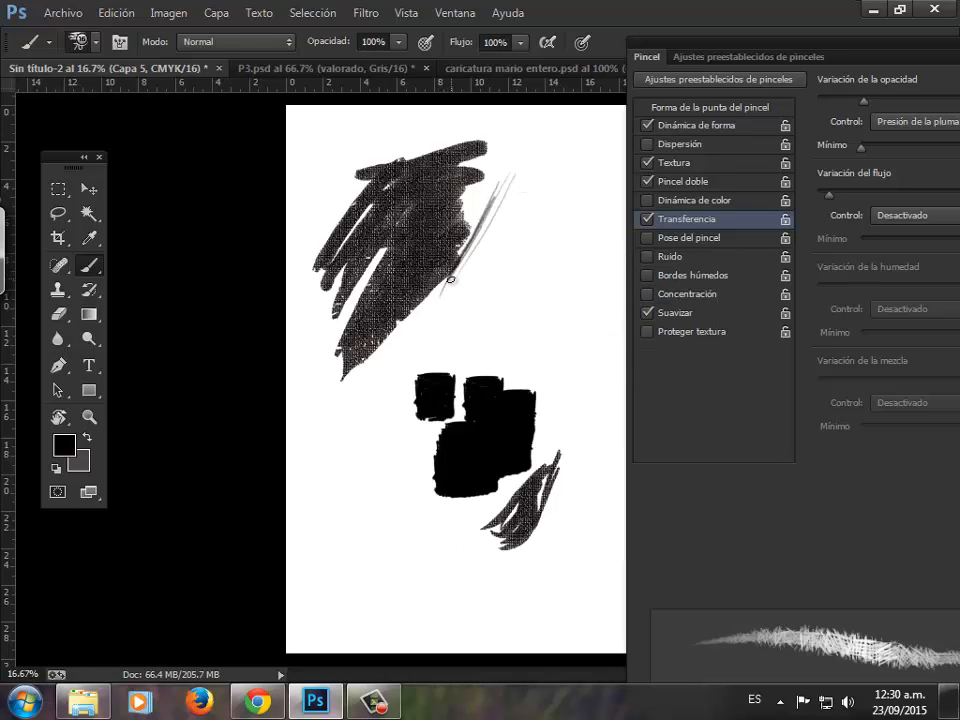
Step: In P3.psd, shade the area above the eye's inner corner with the "pincel 2b" brush at 50 px
click(300, 68)
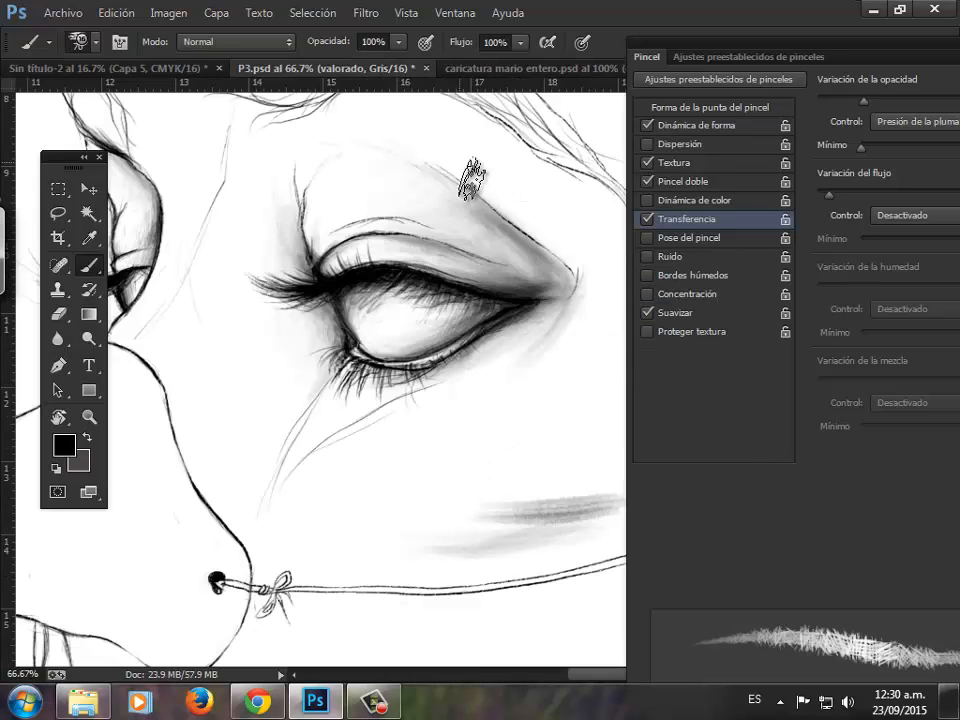
right_click(411, 226)
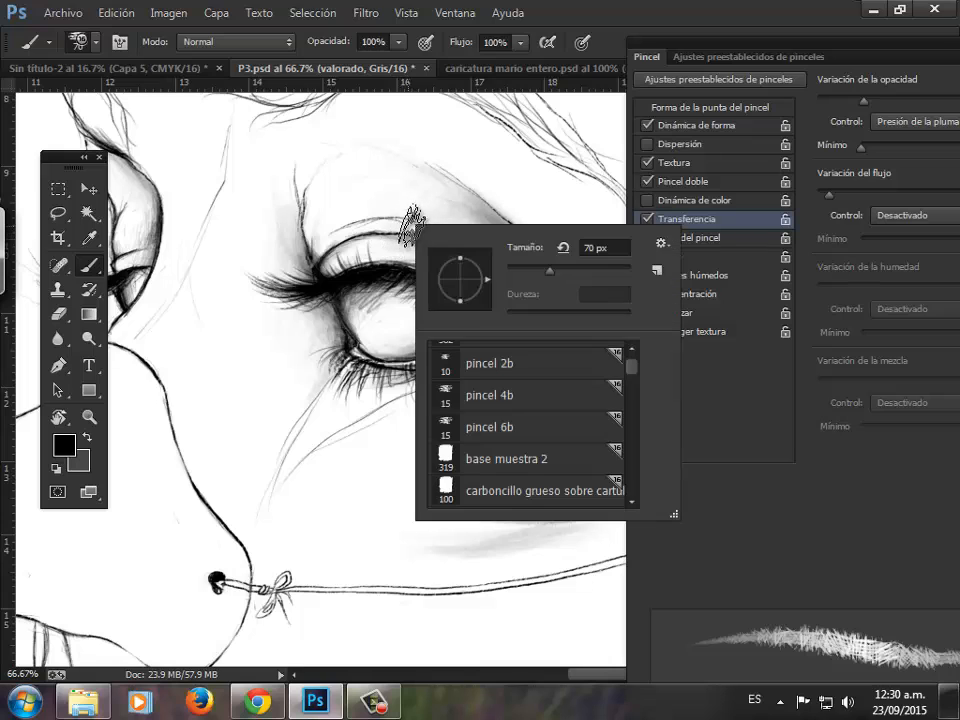
click(474, 376)
drag(514, 271, 538, 271)
click(429, 168)
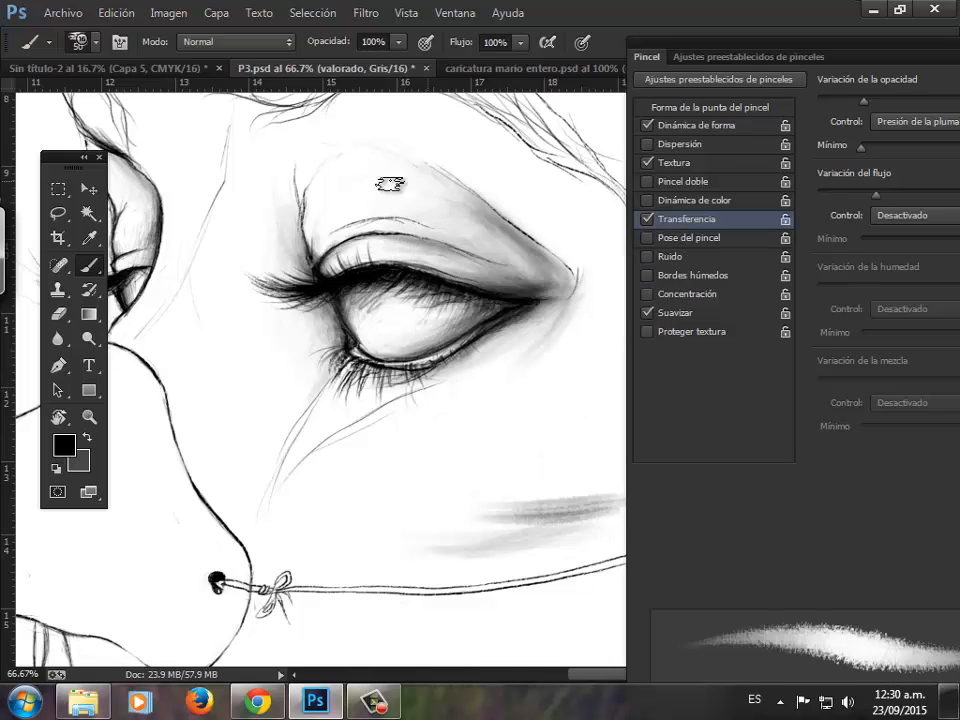
mouse_move(295, 190)
mouse_down()
mouse_move(296, 262)
mouse_move(295, 250)
mouse_up()
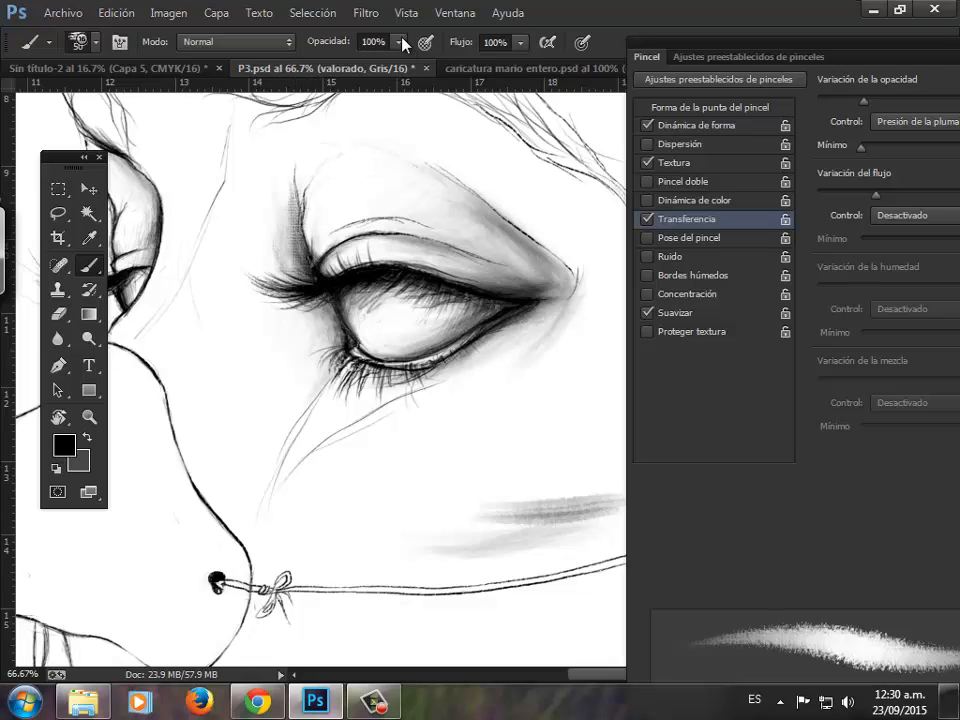
Step: Lower the brush to 40% opacity and 71% flow and softly shade the upper eyelid crease toward the eye's outer corner
key(4)
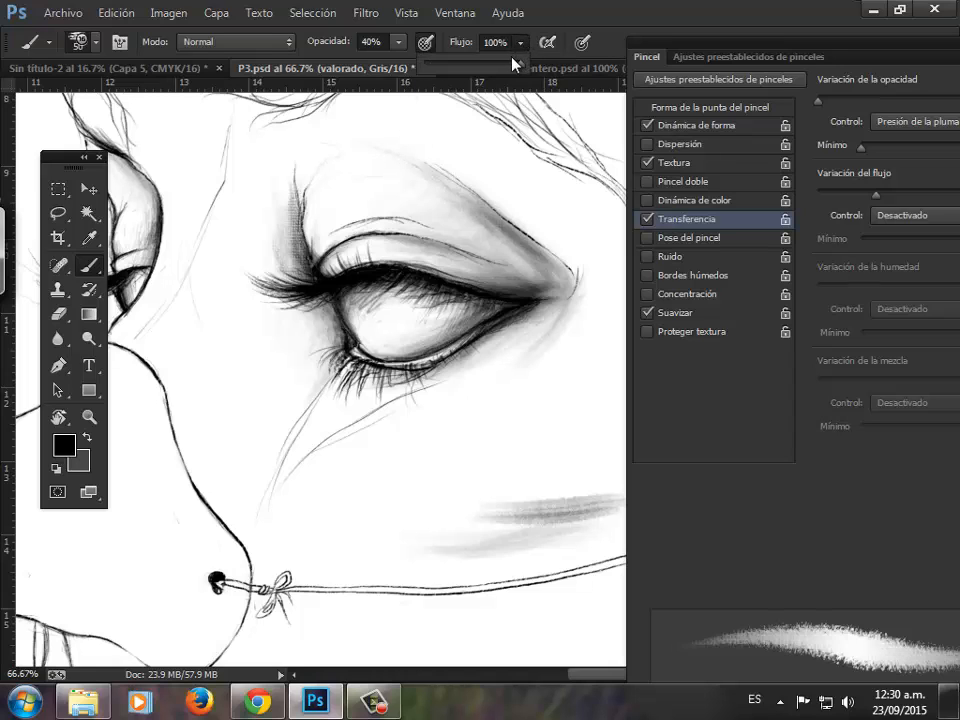
mouse_move(485, 227)
mouse_down()
mouse_move(389, 172)
mouse_move(491, 224)
mouse_move(371, 175)
mouse_move(421, 178)
mouse_move(492, 210)
mouse_move(361, 148)
mouse_move(484, 218)
mouse_move(409, 187)
mouse_up()
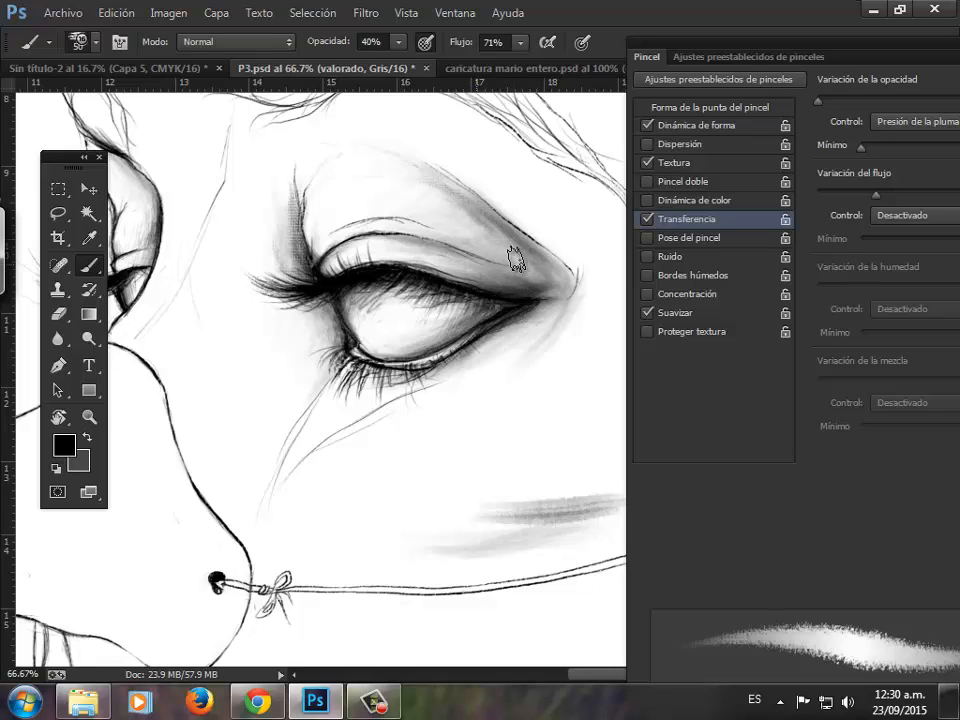
drag(490, 233, 432, 221)
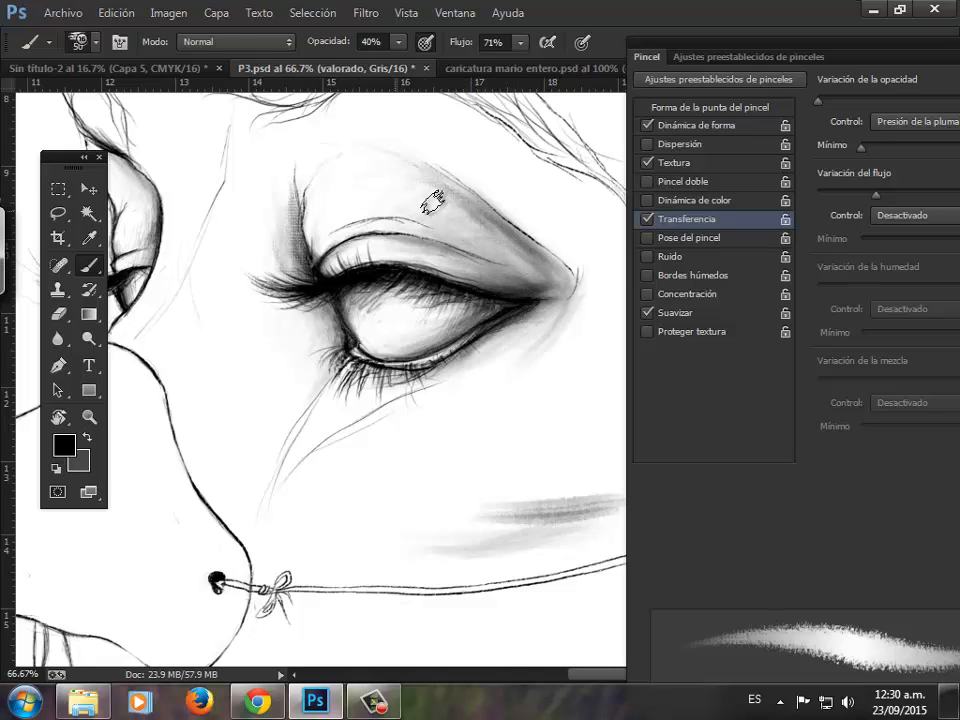
key(w)
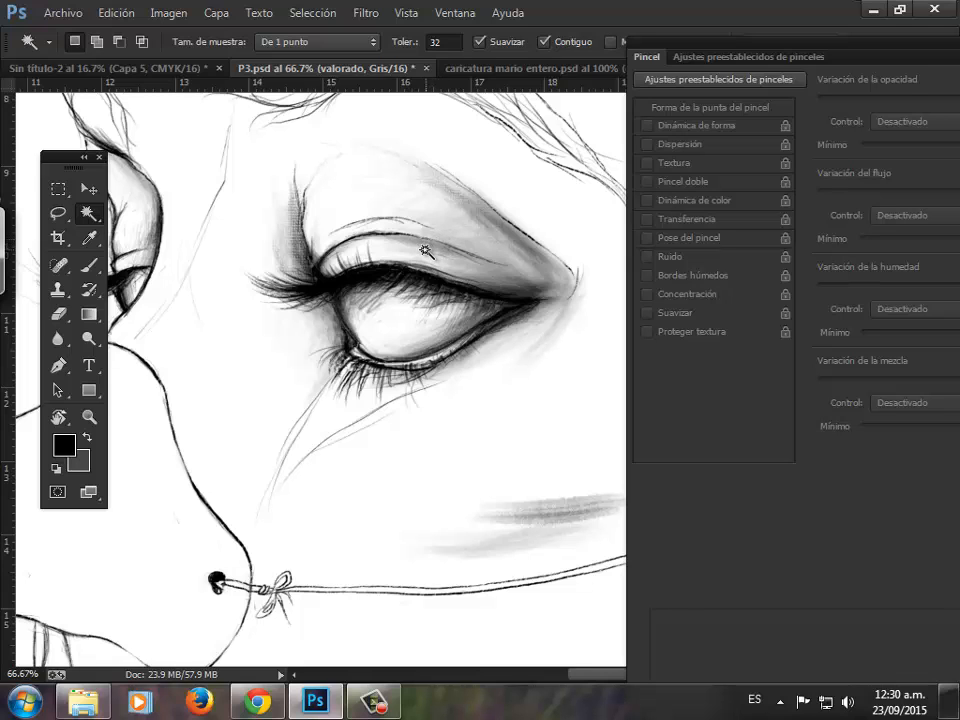
key(z)
alt+click(424, 284)
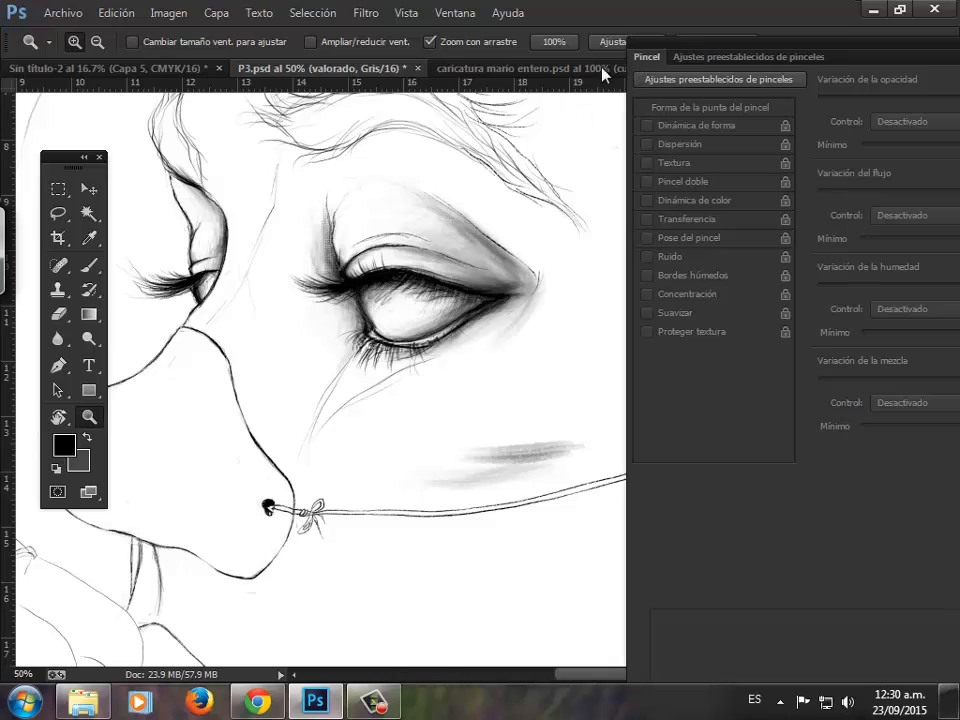
drag(388, 263, 319, 290)
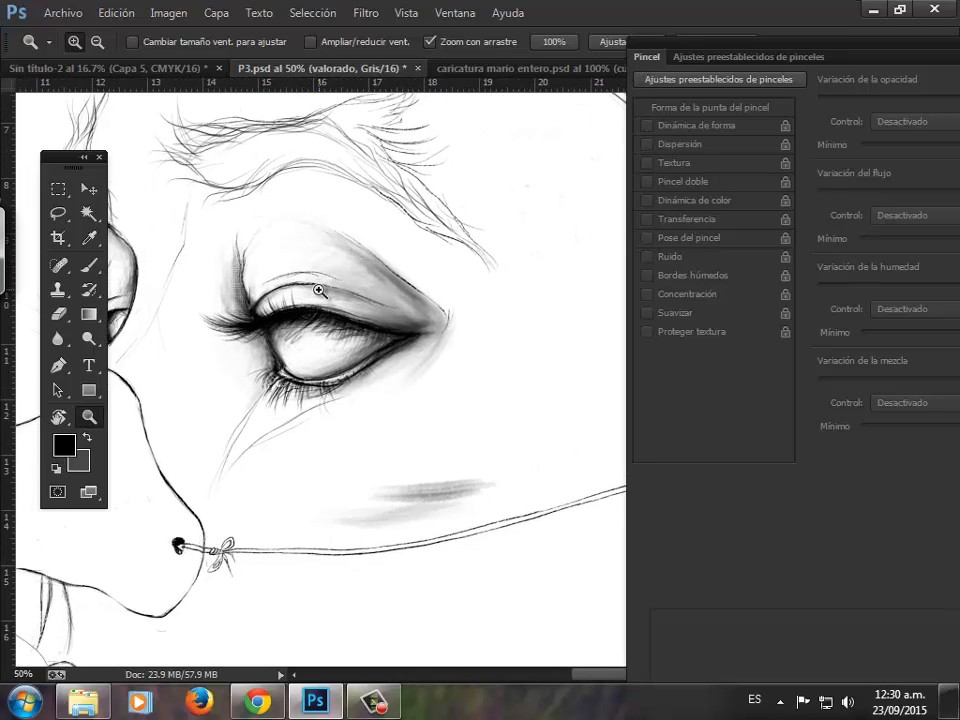